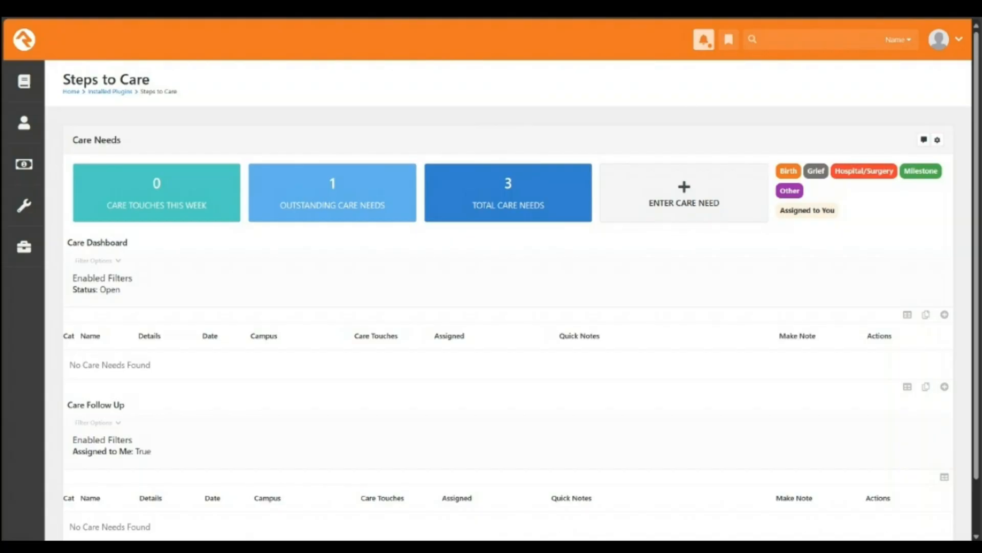
# Step: Review the Care Follow Up filter options, including Assigned to Me, on the Steps to Care dashboard
pyautogui.scroll(-2, 508, 307)
pyautogui.scroll(2, 508, 307)
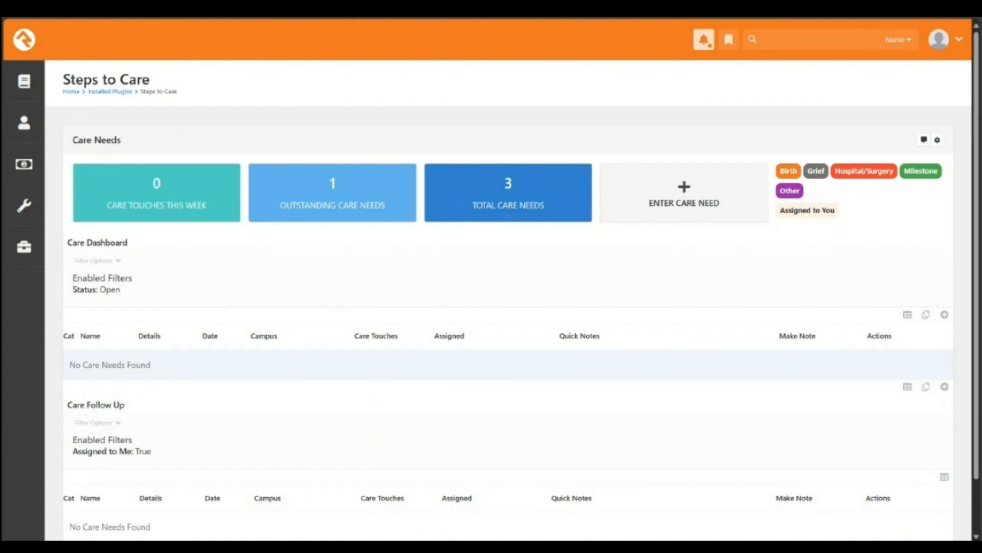
pyautogui.scroll(-2, 508, 358)
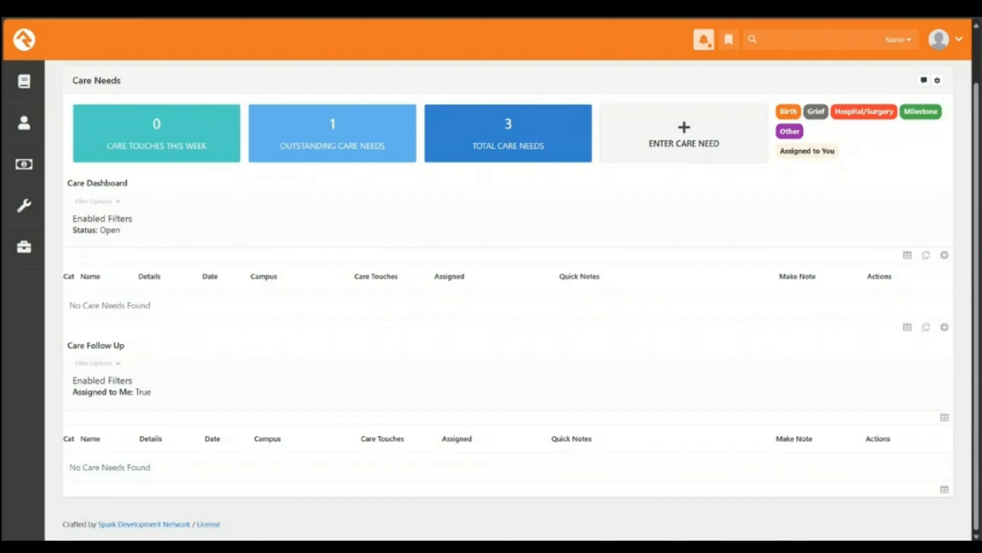
pyautogui.moveTo(152, 393); pyautogui.dragTo(73, 392)
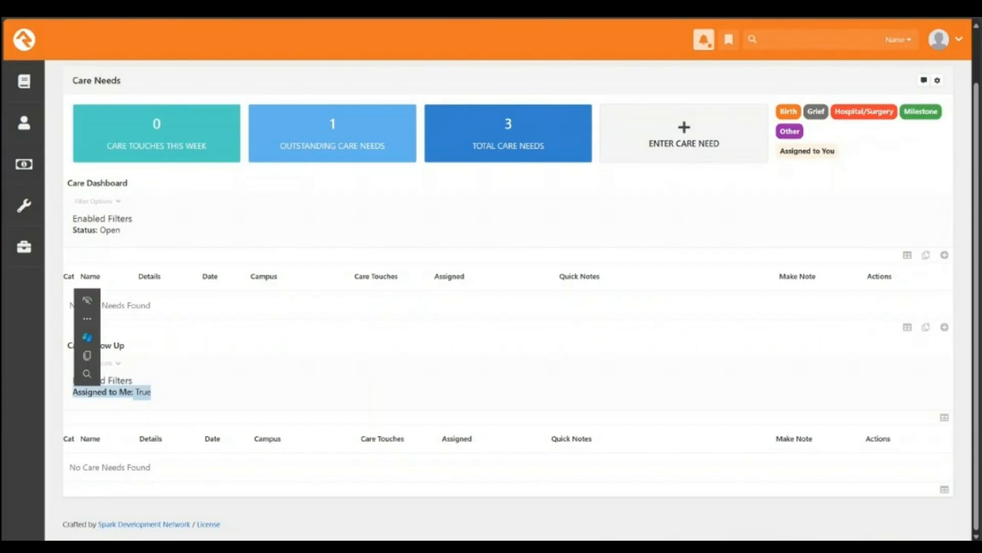
pyautogui.click(72, 392)
pyautogui.click(97, 363)
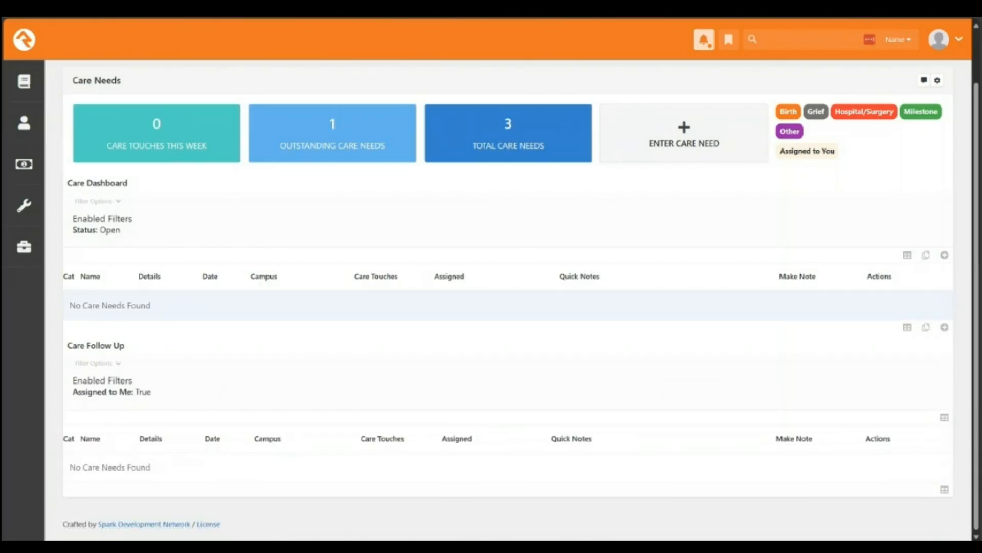
pyautogui.scroll(2, 508, 300)
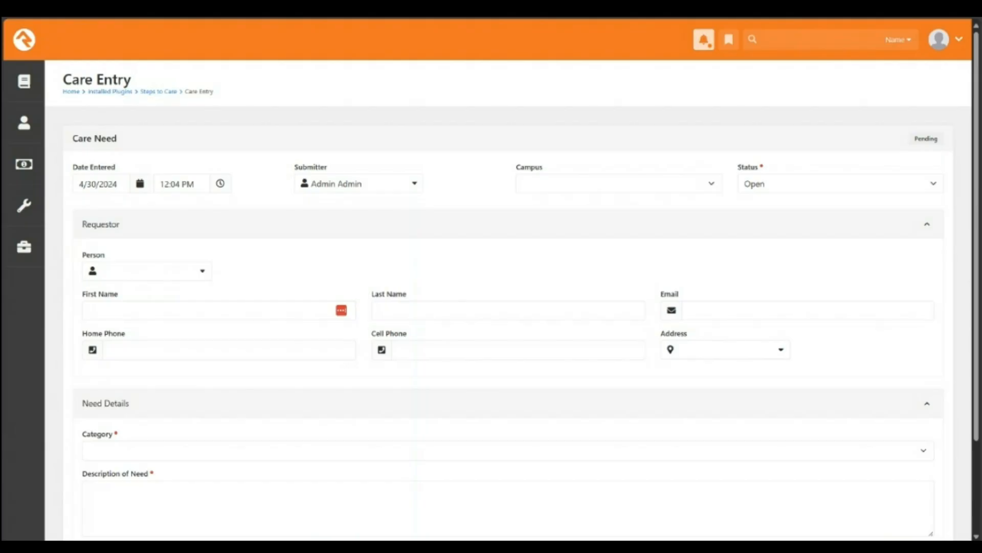
# Step: Set Date Entered to April 30, 2024 from the calendar and restore the Requestor details
pyautogui.click(139, 184)
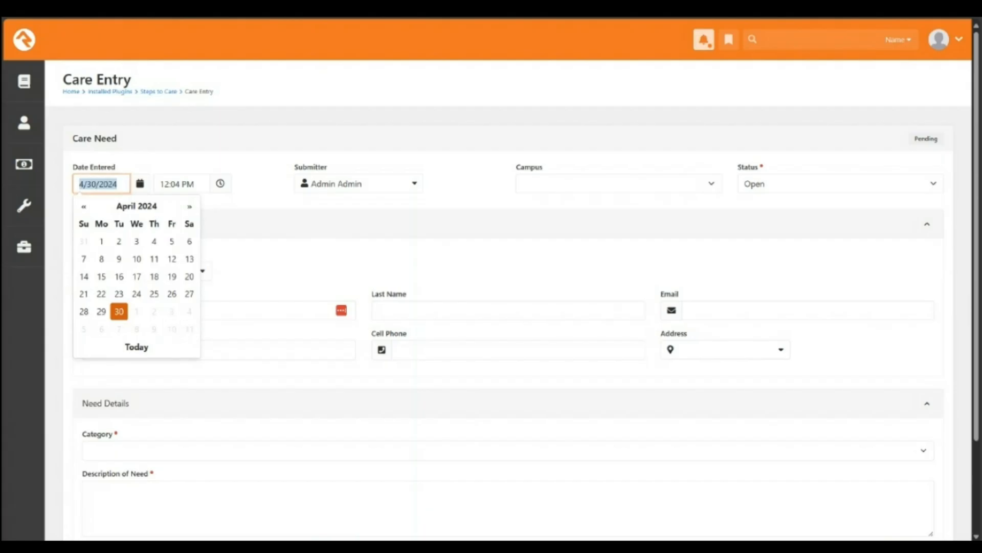
pyautogui.click(927, 224)
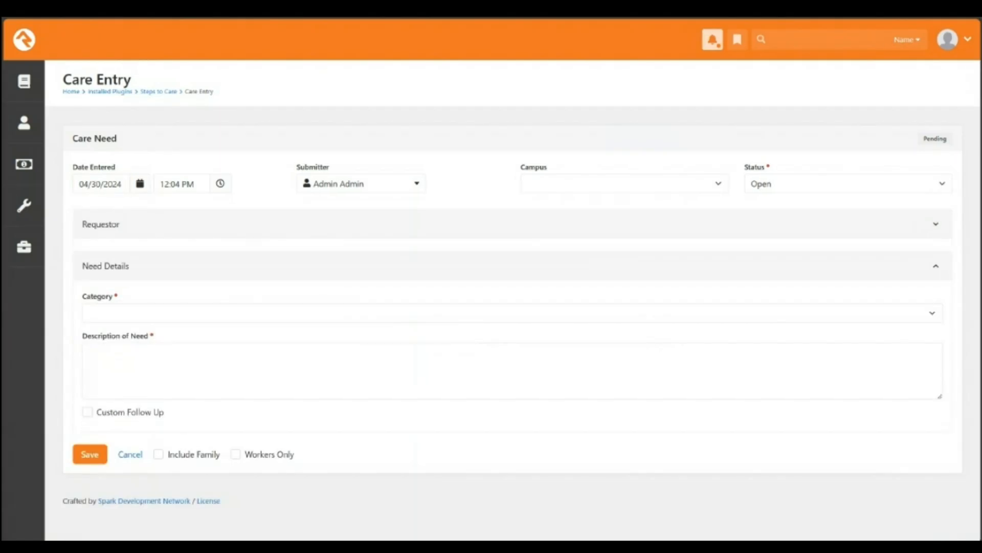
pyautogui.click(927, 224)
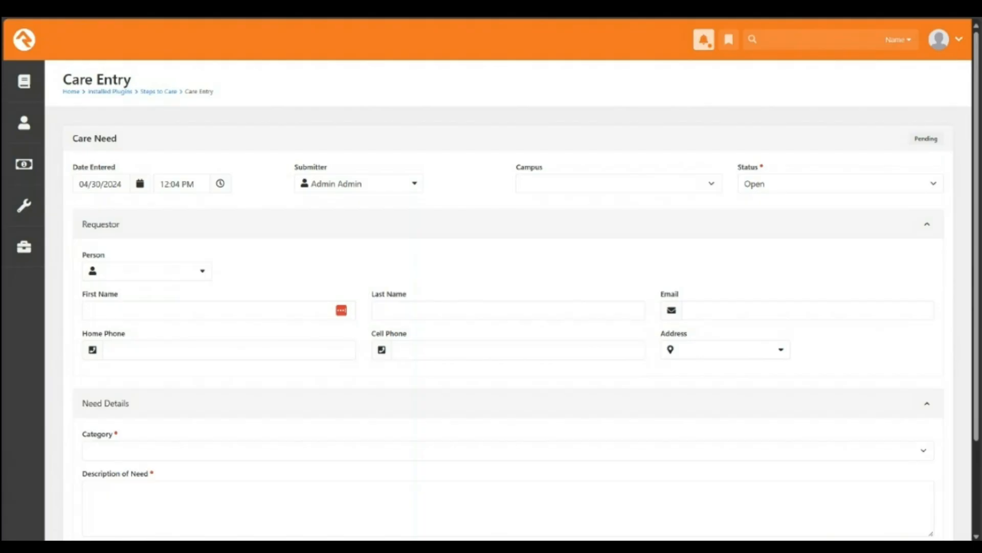
# Step: Leave Campus unset, search the Person picker for one requestor name, then clear it
pyautogui.click(619, 183)
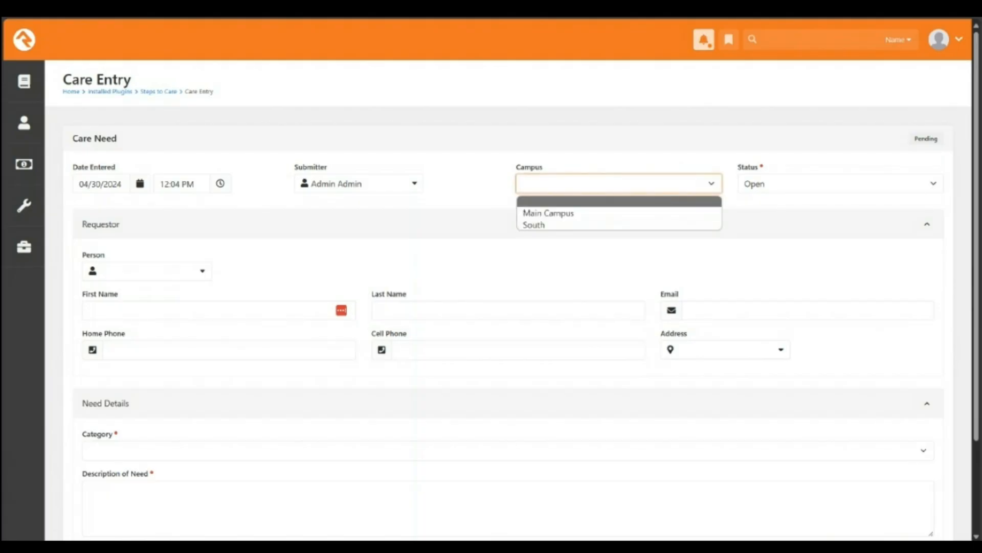
pyautogui.click(619, 154)
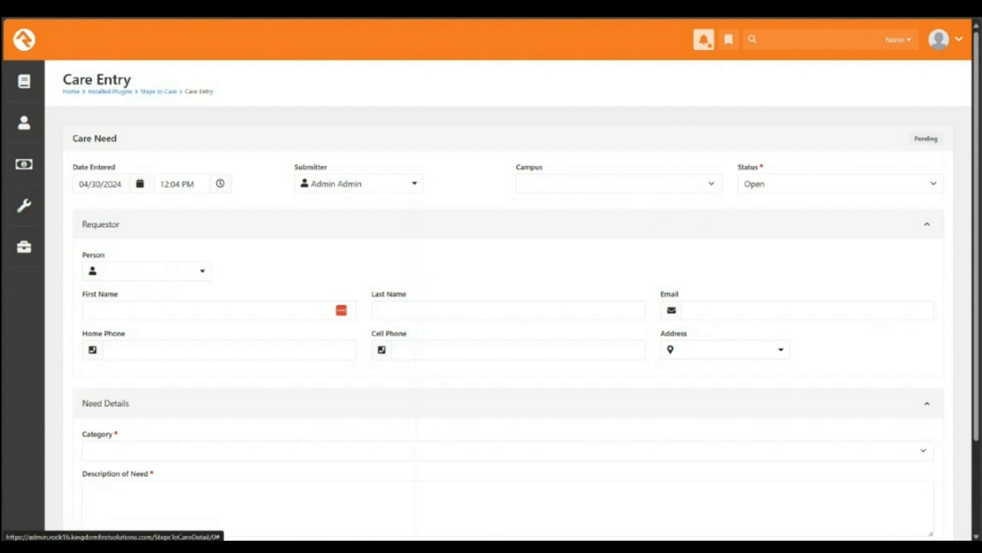
pyautogui.click(146, 271)
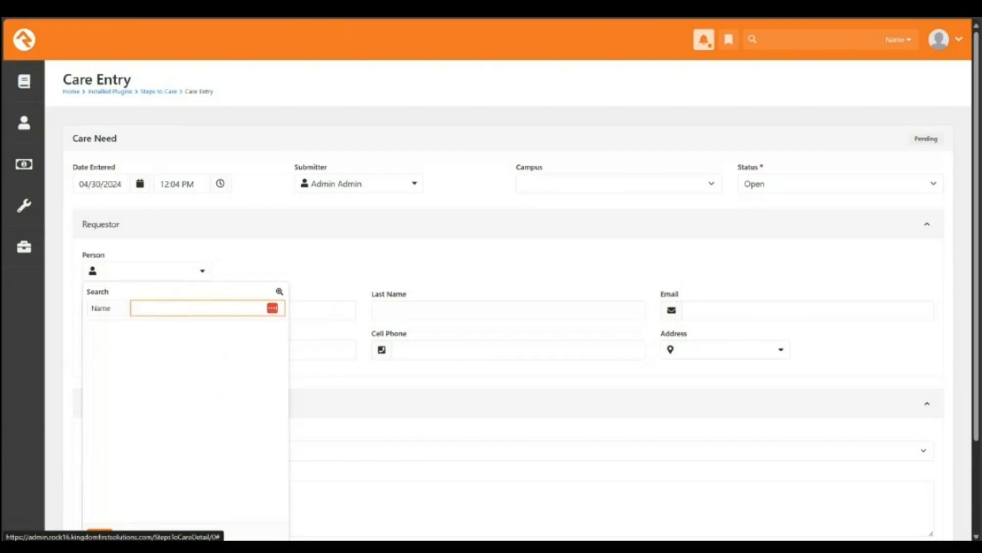
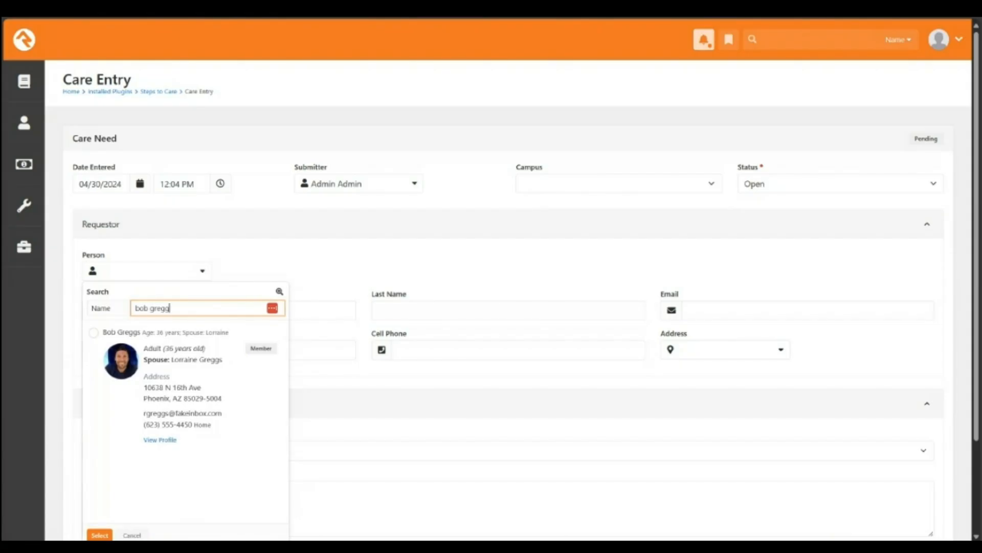
pyautogui.click(94, 333)
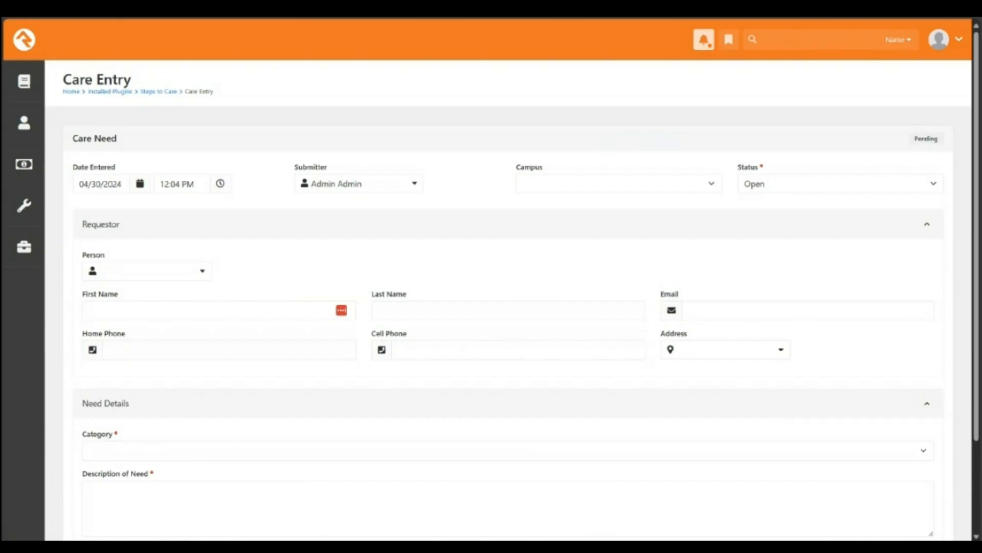
# Step: Search for a second requestor name, find no match, and dismiss the picker
pyautogui.click(148, 271)
pyautogui.write('bar')
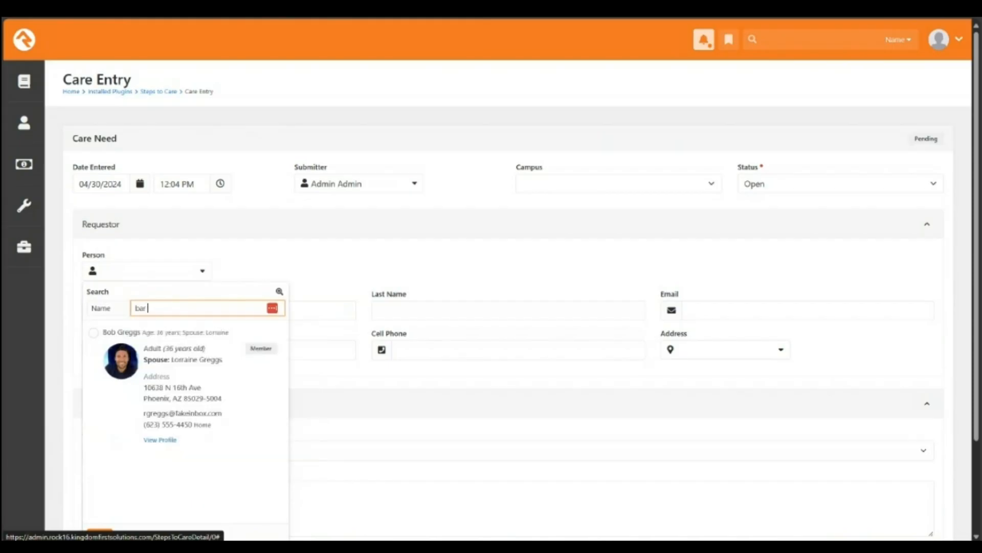
pyautogui.write(' rubb')
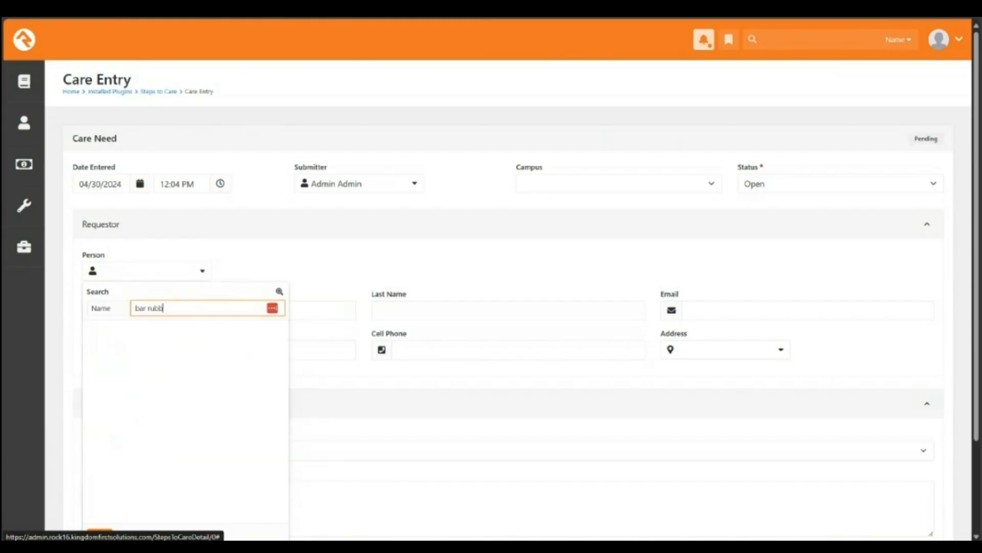
pyautogui.scroll(-2, 506, 297)
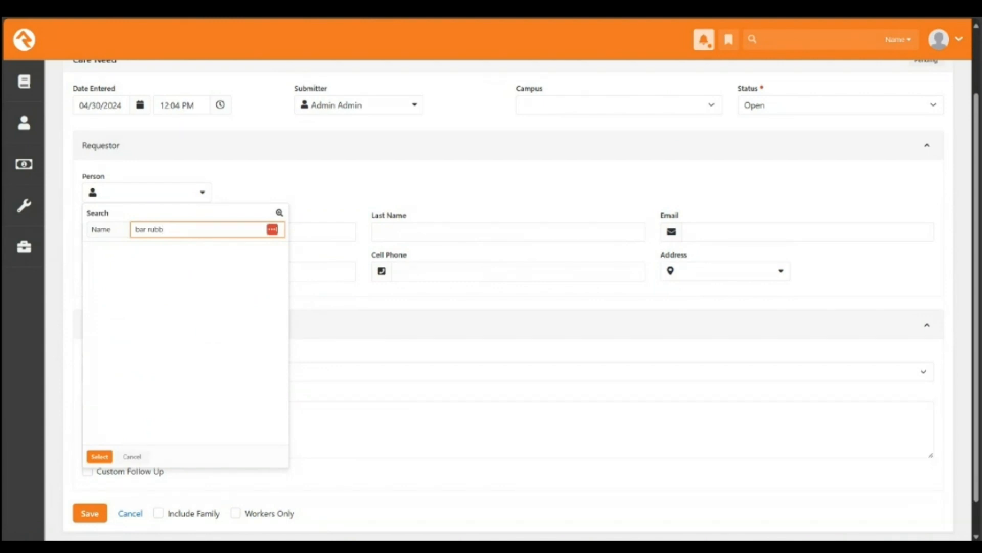
pyautogui.click(132, 456)
# Step: Enter the requestor's first name, last name, e-mail address and home phone number
pyautogui.click(219, 232)
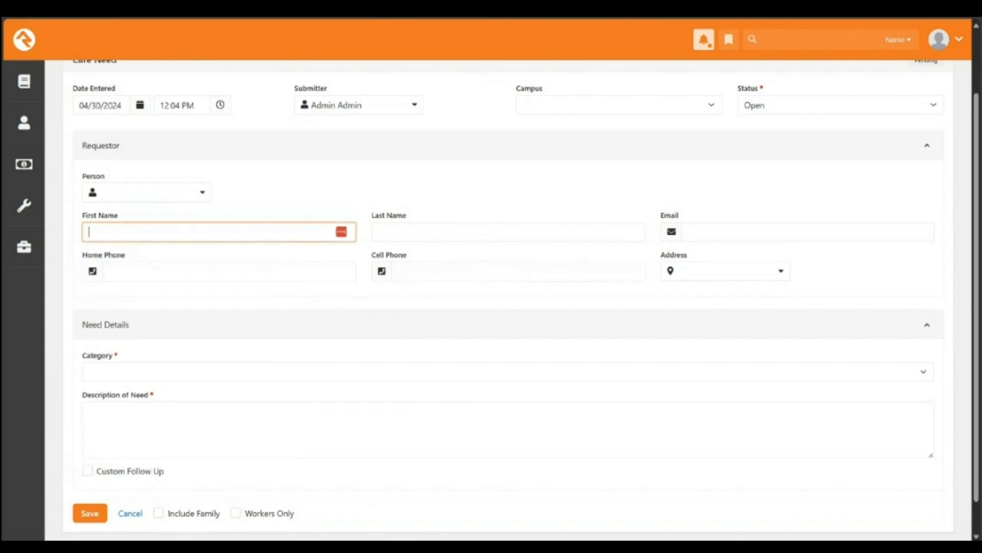
pyautogui.write('Barney')
pyautogui.press('Tab')
pyautogui.write('R')
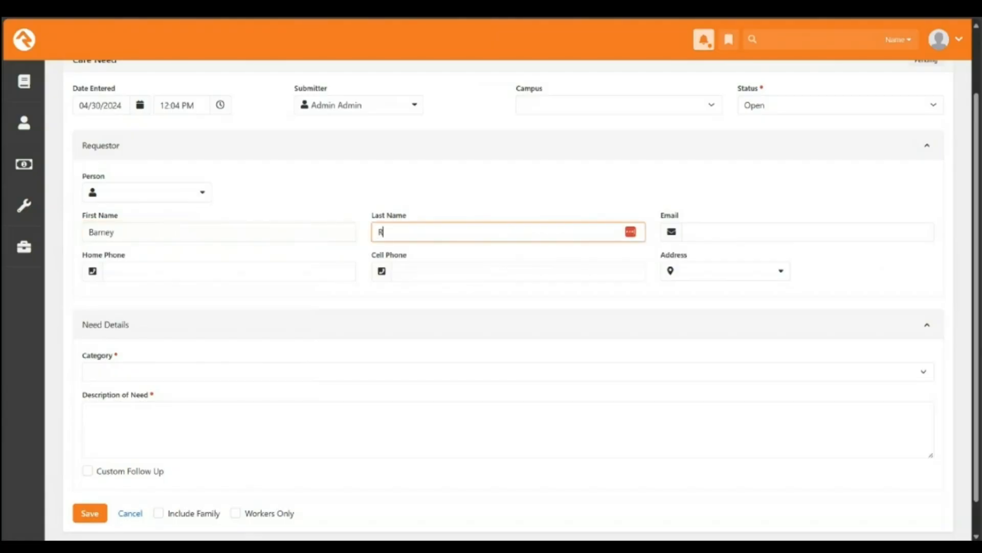
pyautogui.write('ubble')
pyautogui.press('Tab')
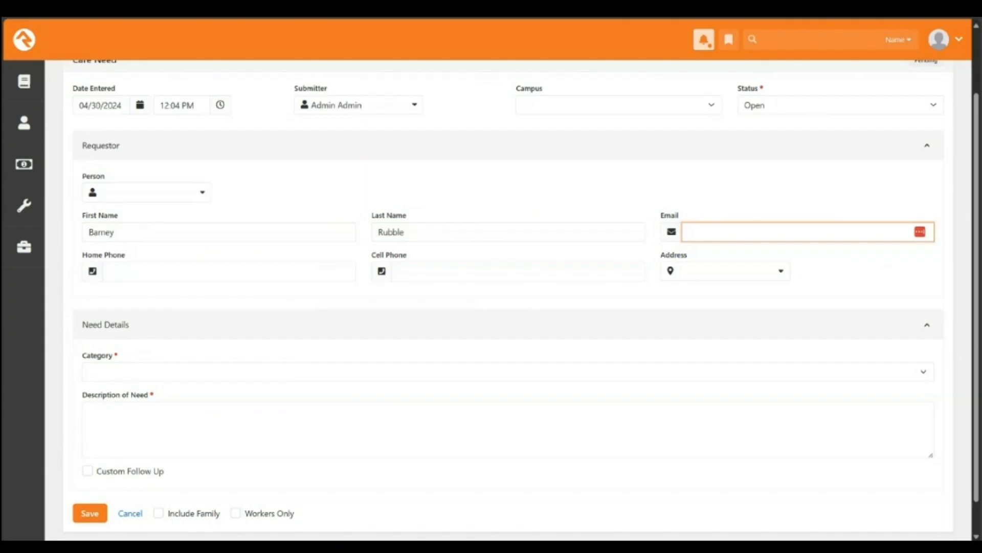
pyautogui.write('barney@example.com')
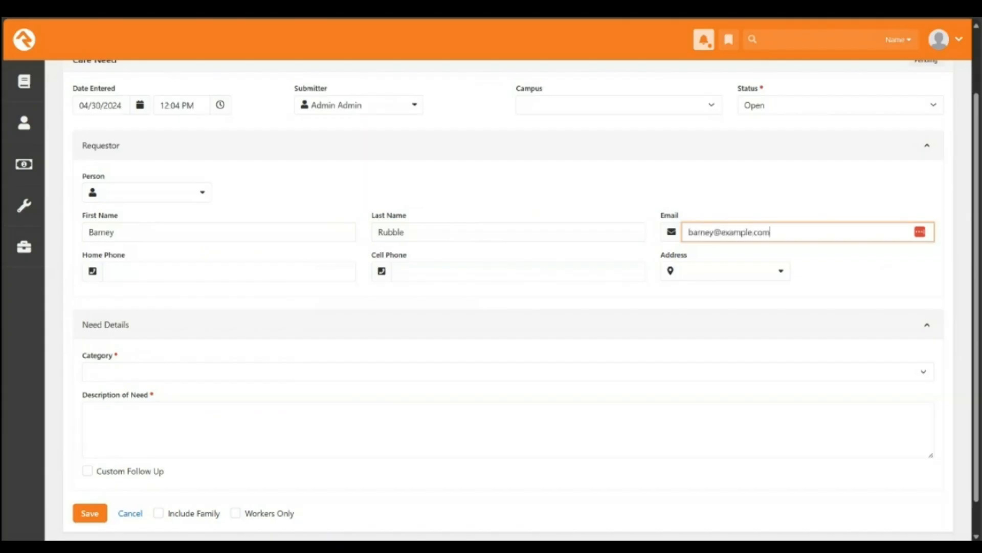
pyautogui.press('Tab')
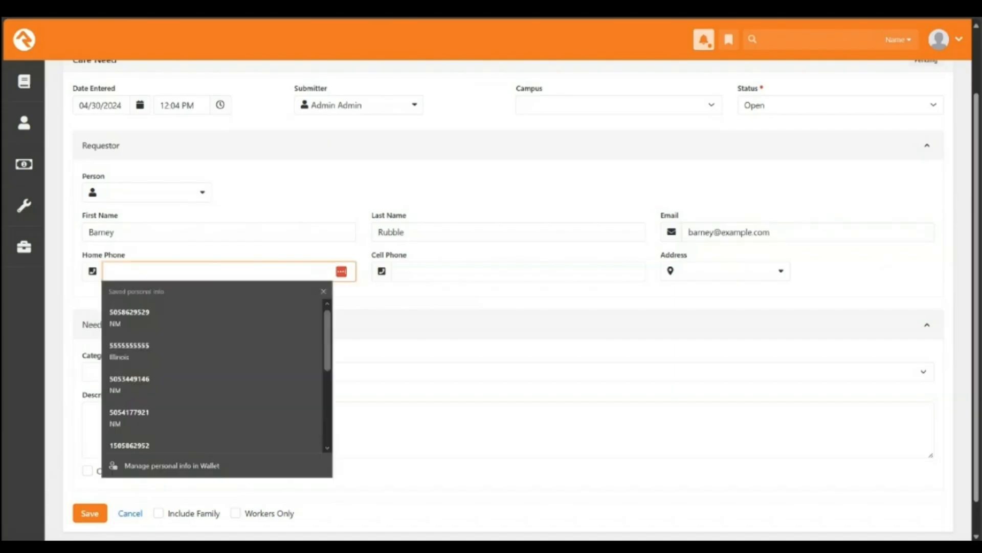
pyautogui.write('5')
pyautogui.write('555')
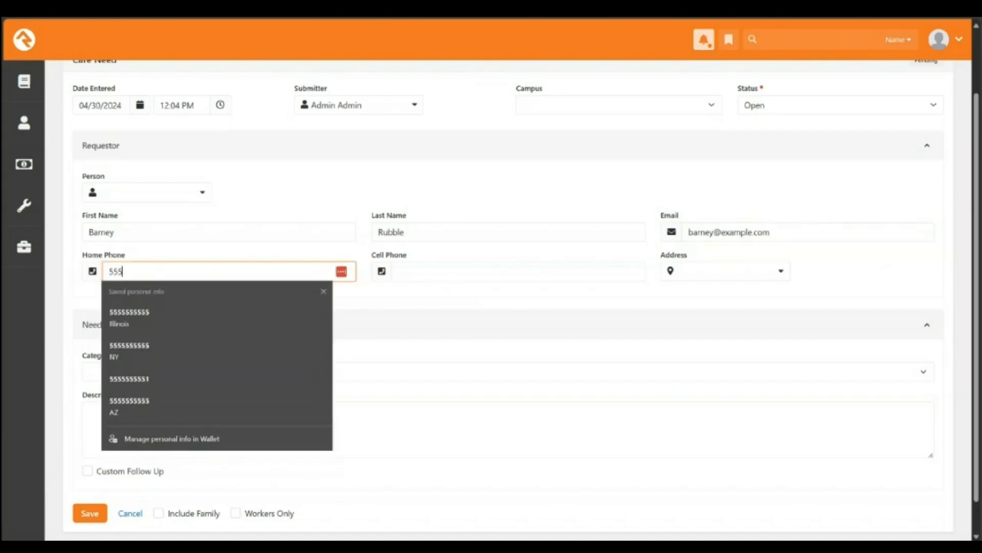
pyautogui.write(') 555-55555')
pyautogui.press('Tab')
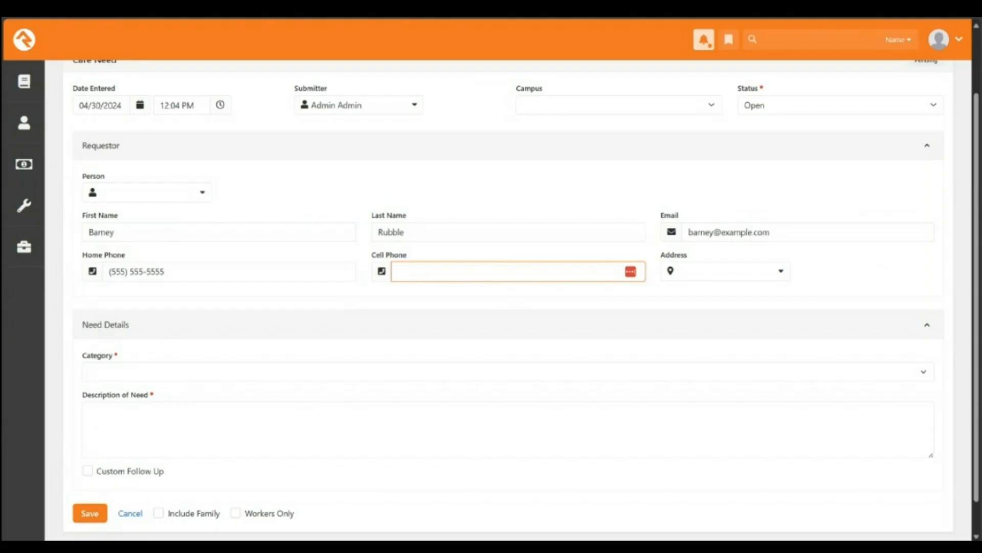
pyautogui.scroll(-1, 521, 299)
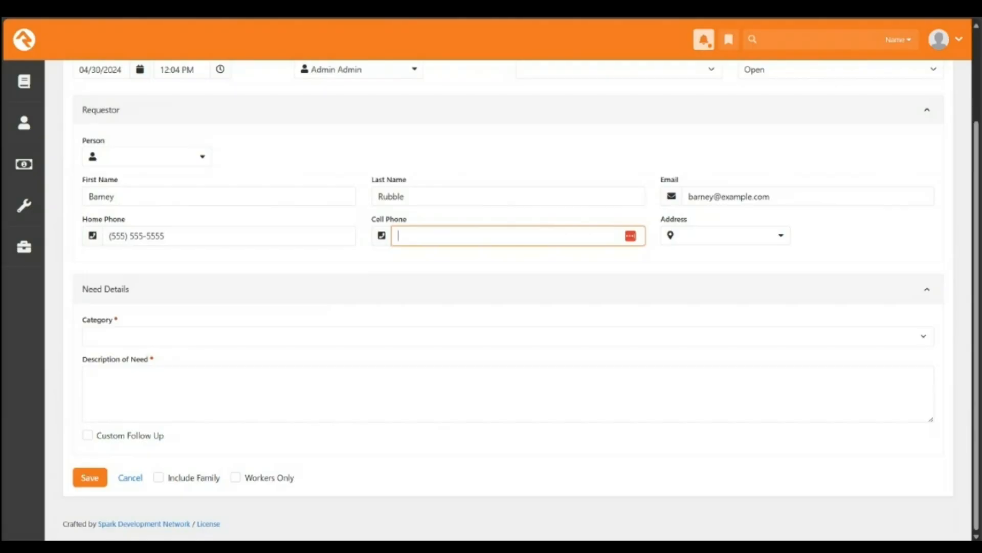
# Step: Set Category to Hospital/Surgery and describe the admission late last night for chest pains
pyautogui.click(508, 336)
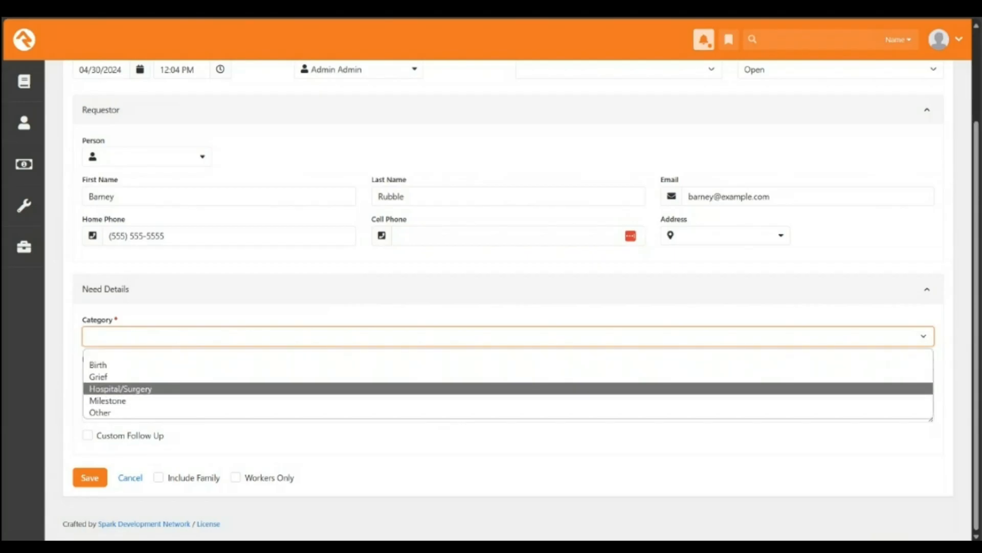
pyautogui.press('Return')
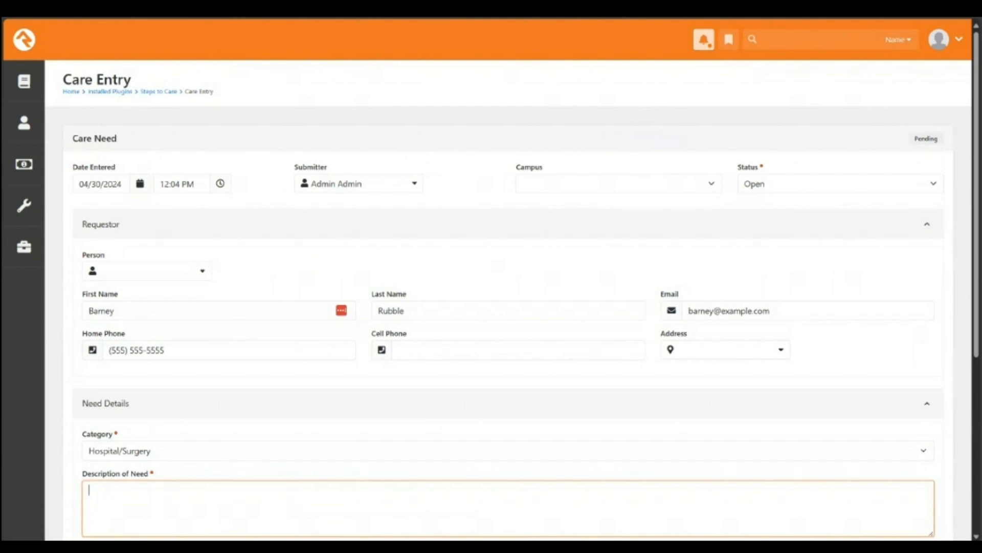
pyautogui.scroll(-2, 507, 307)
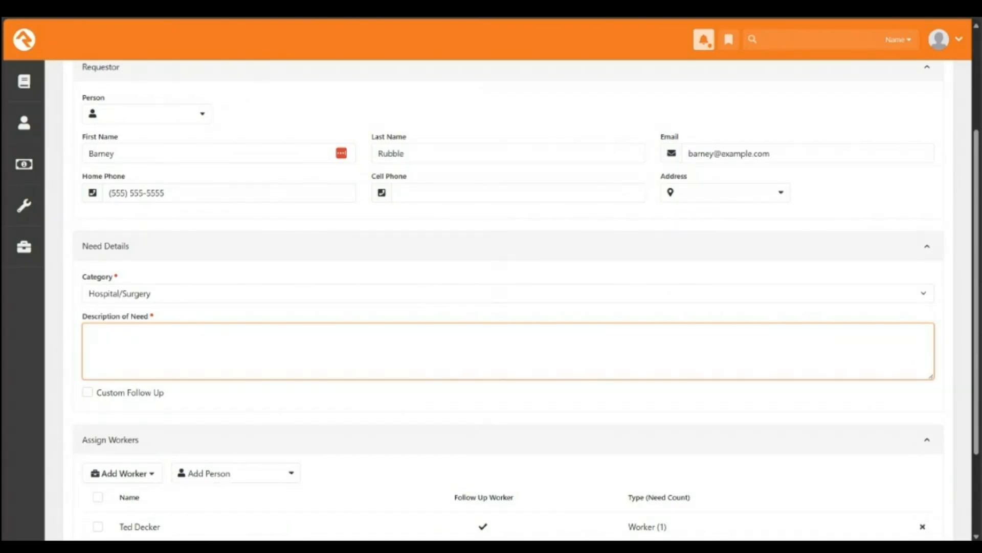
pyautogui.scroll(-1, 507, 307)
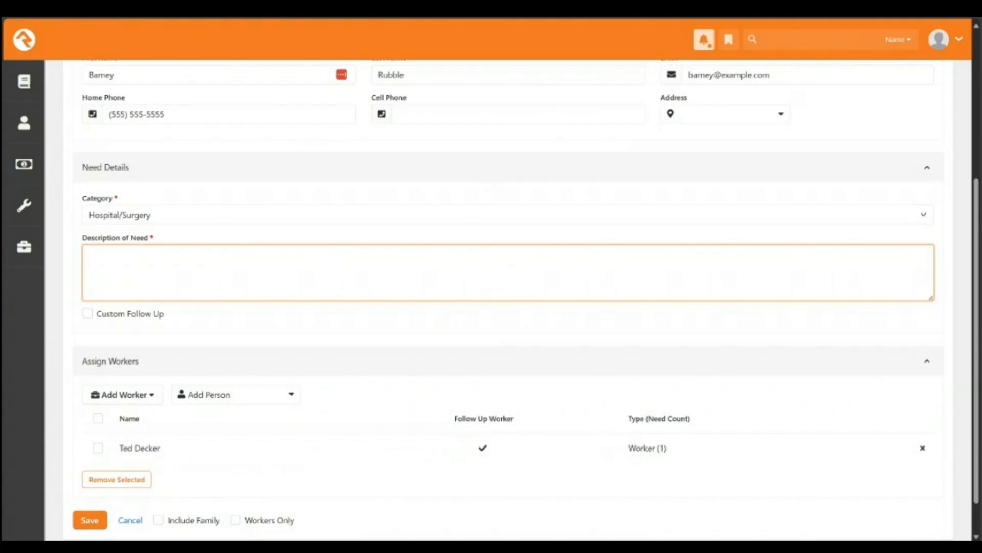
pyautogui.write('Betty called and told us that ')
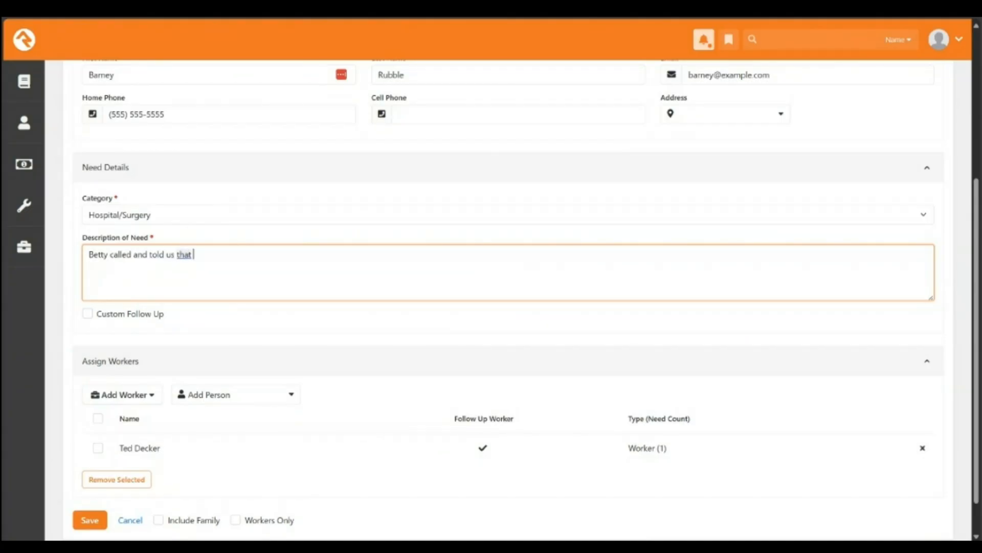
pyautogui.write('Barney was admitt')
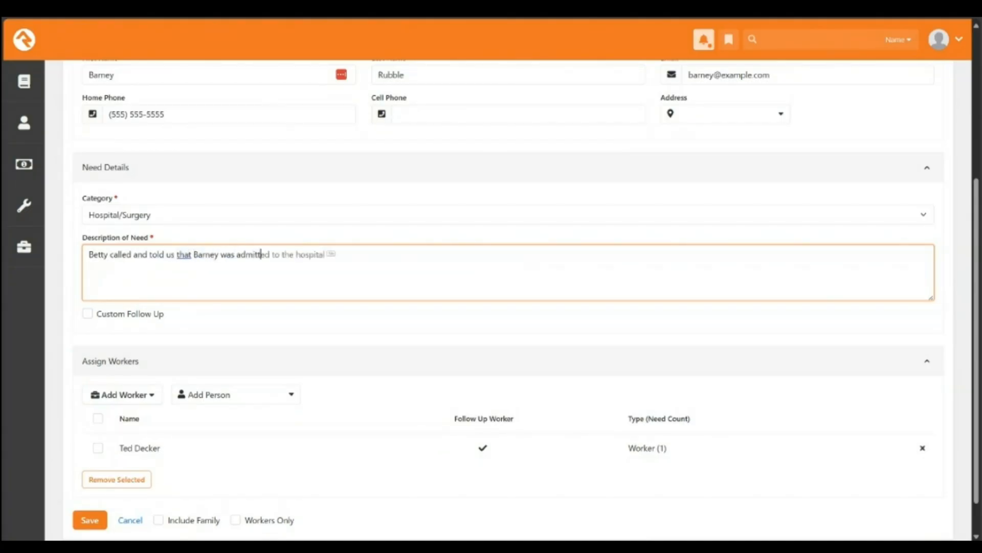
pyautogui.press('Tab')
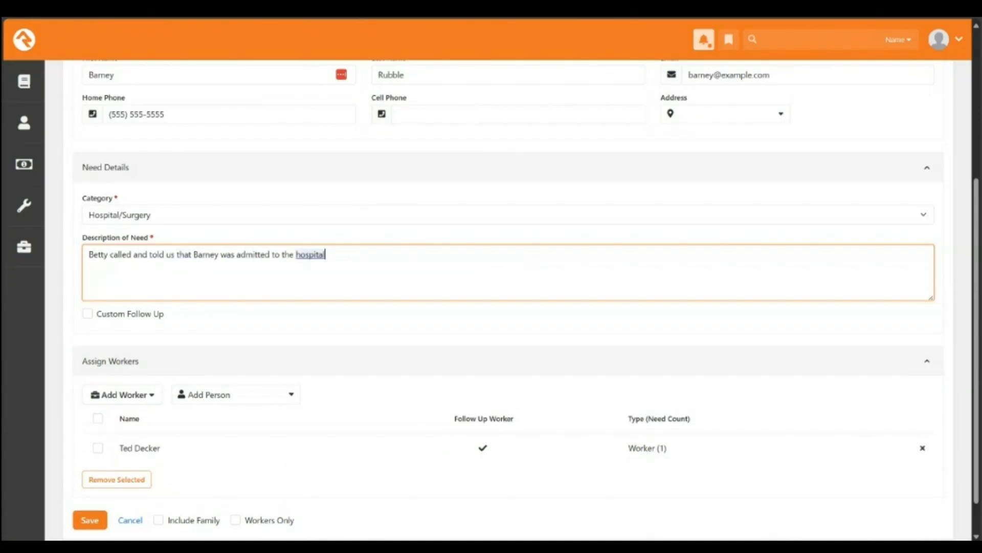
pyautogui.write('late last night')
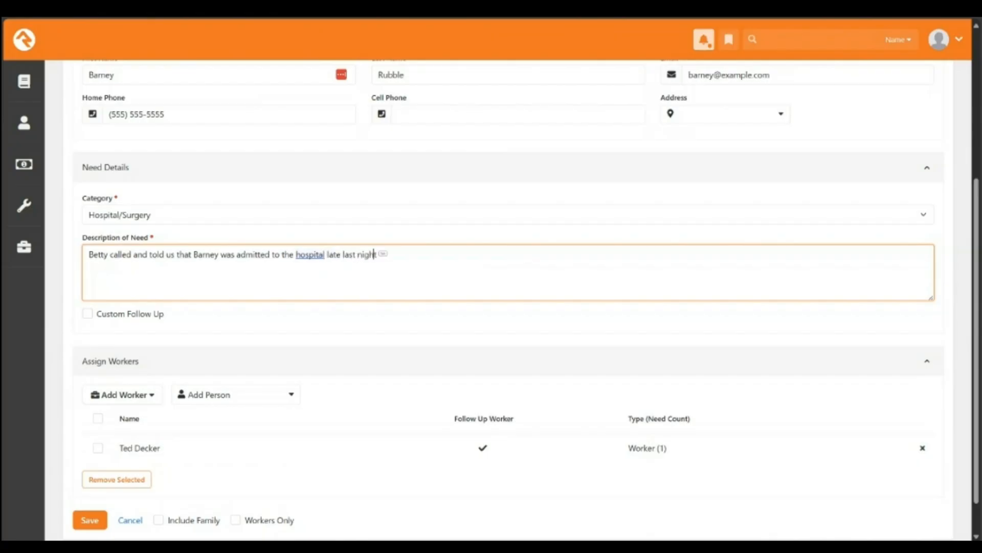
pyautogui.write(' for chest pains.')
# Step: Save the new care need
pyautogui.scroll(-1, 508, 301)
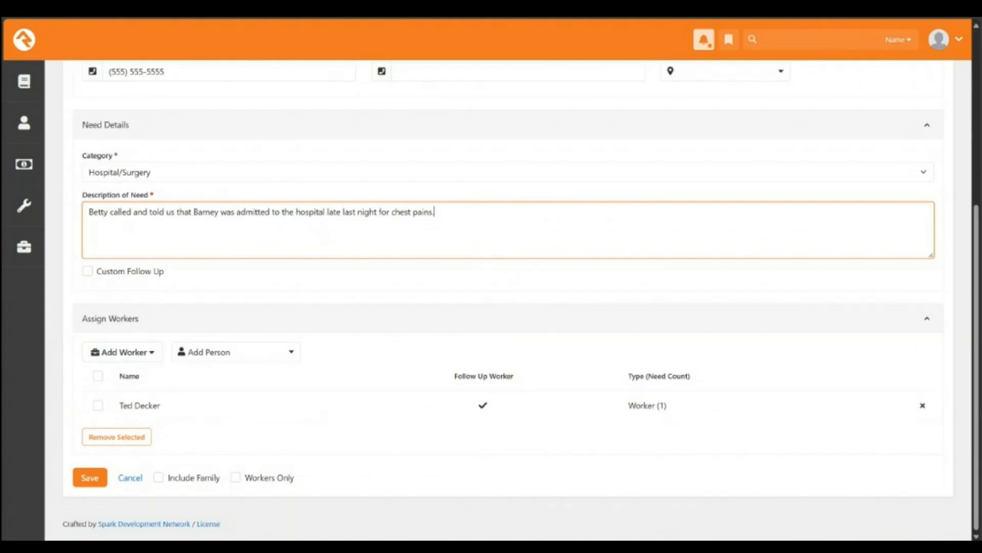
pyautogui.scroll(5, 511, 297)
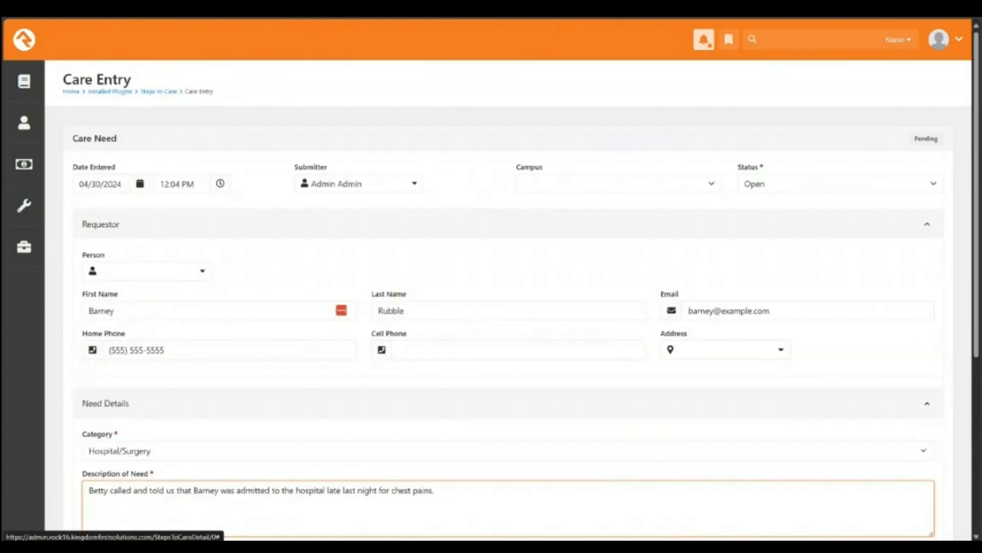
pyautogui.scroll(-5, 511, 297)
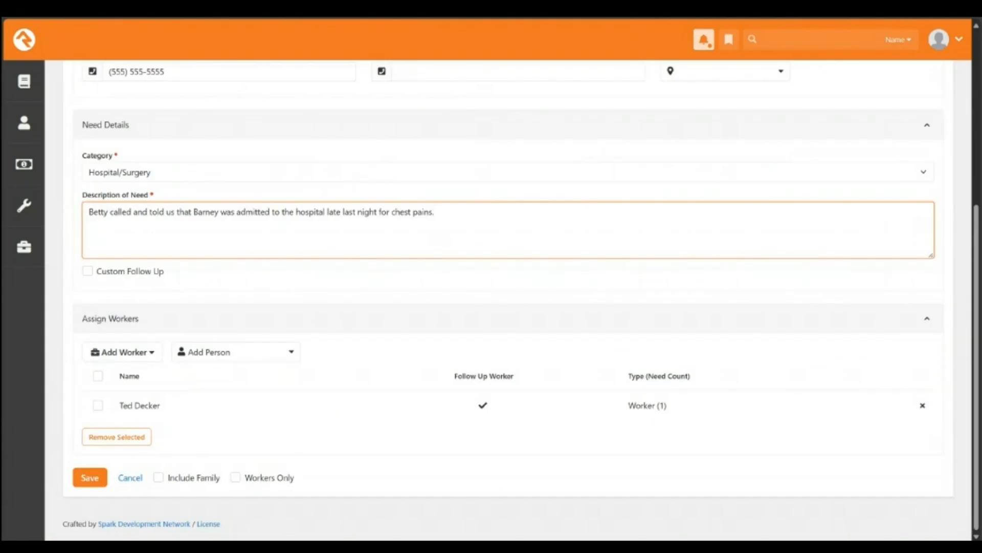
pyautogui.scroll(5, 506, 296)
pyautogui.scroll(-5, 507, 297)
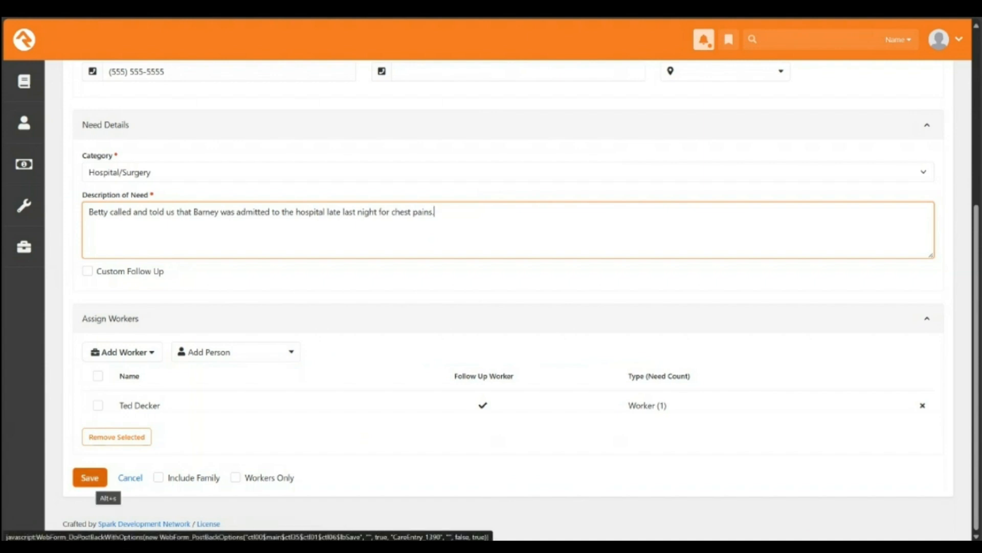
pyautogui.click(95, 477)
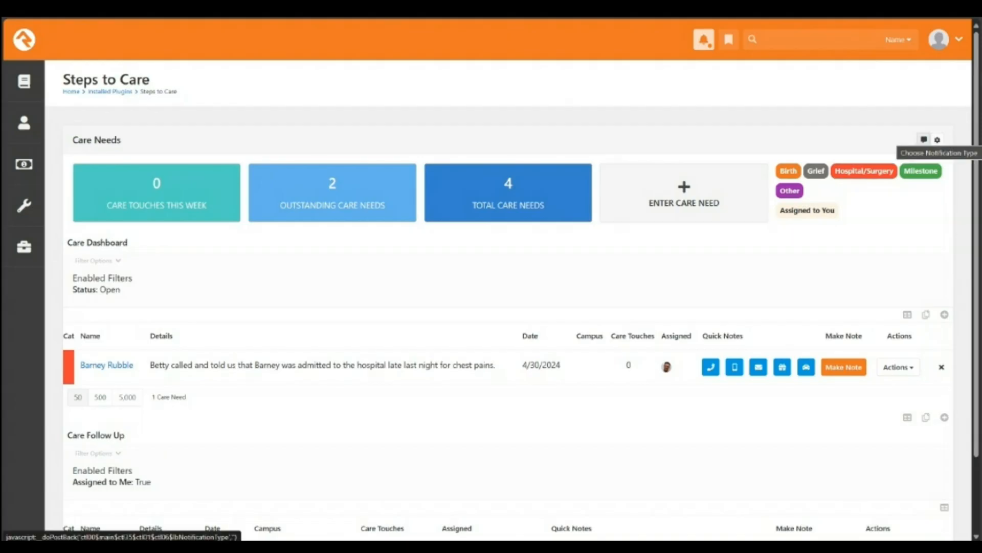
# Step: View the Choose Notification Type preferences on the Care Needs panel and close them unchanged
pyautogui.click(924, 139)
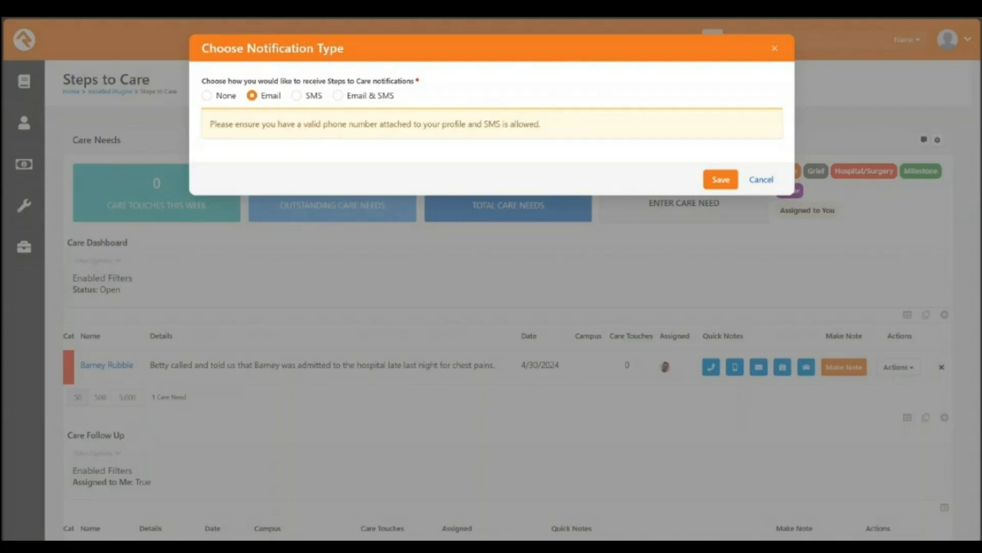
pyautogui.press('Escape')
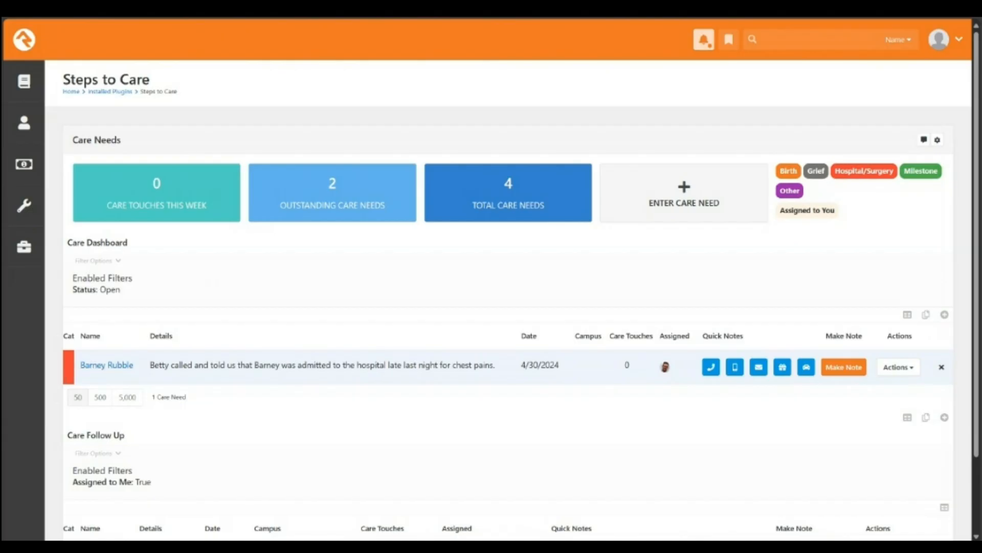
pyautogui.moveTo(107, 364)
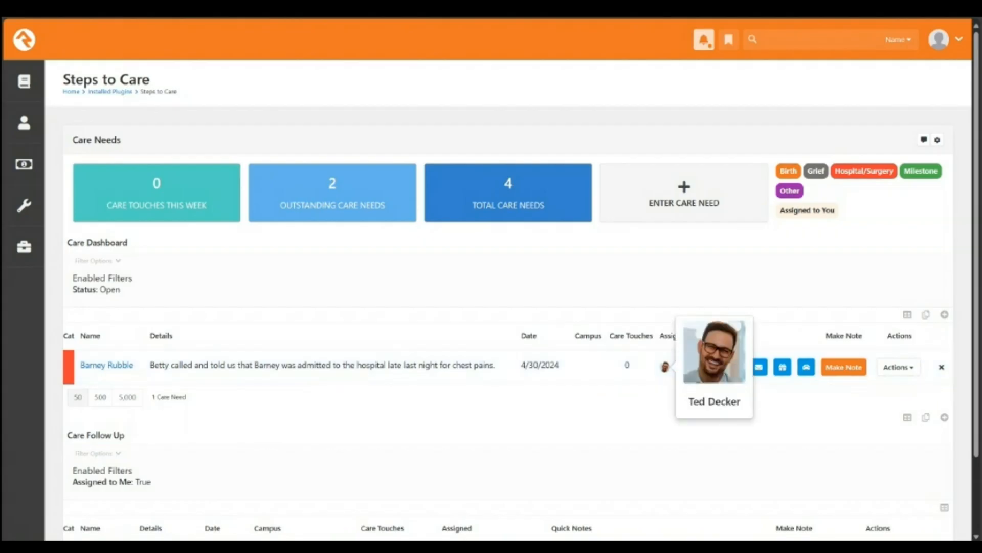
pyautogui.scroll(-2, 665, 367)
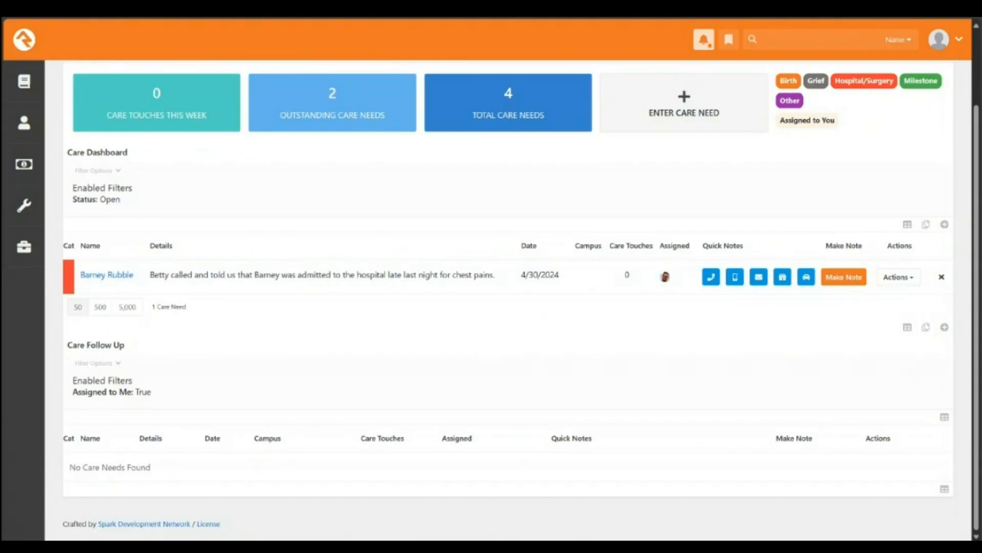
pyautogui.click(98, 363)
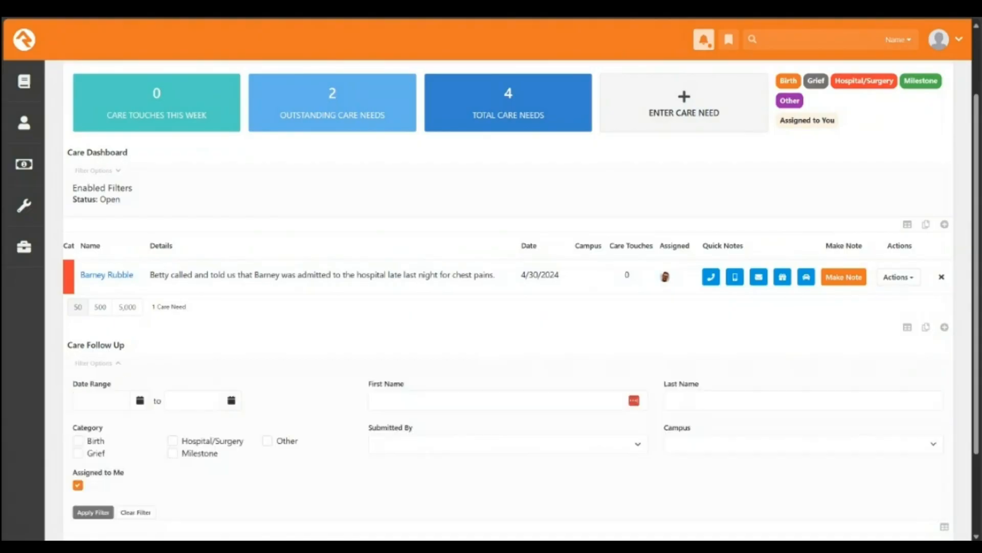
pyautogui.scroll(-1, 97, 365)
pyautogui.click(78, 404)
pyautogui.click(93, 431)
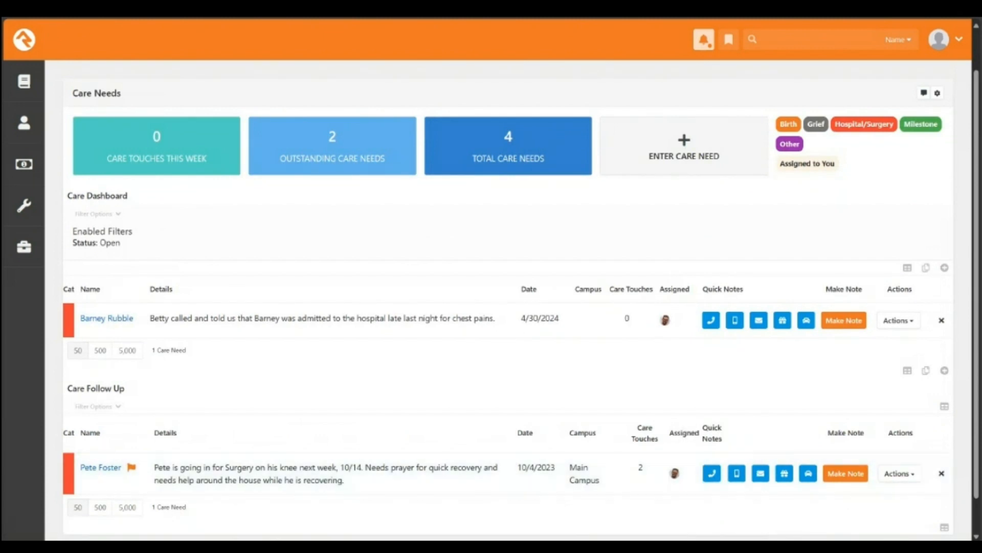
pyautogui.click(97, 406)
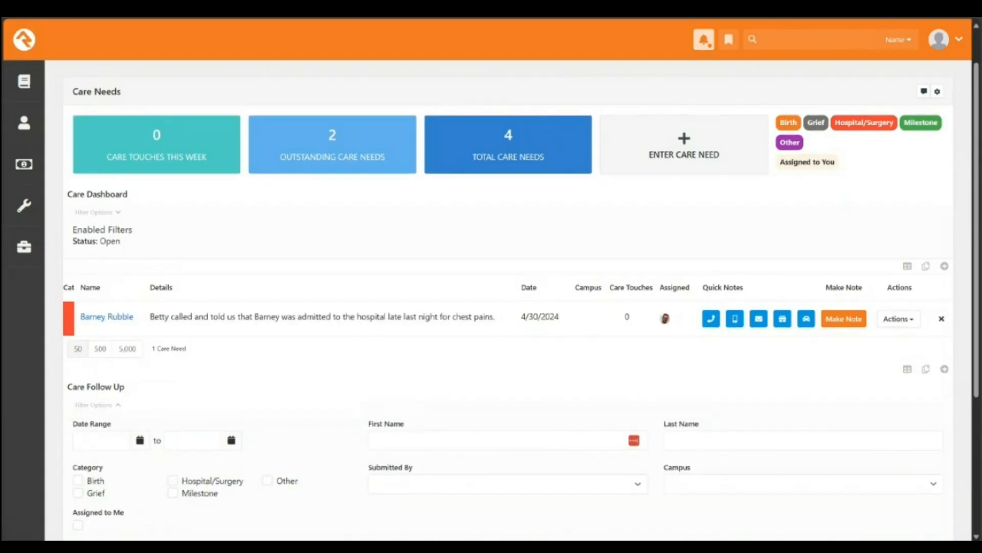
pyautogui.scroll(-2, 509, 300)
pyautogui.click(78, 447)
pyautogui.click(93, 474)
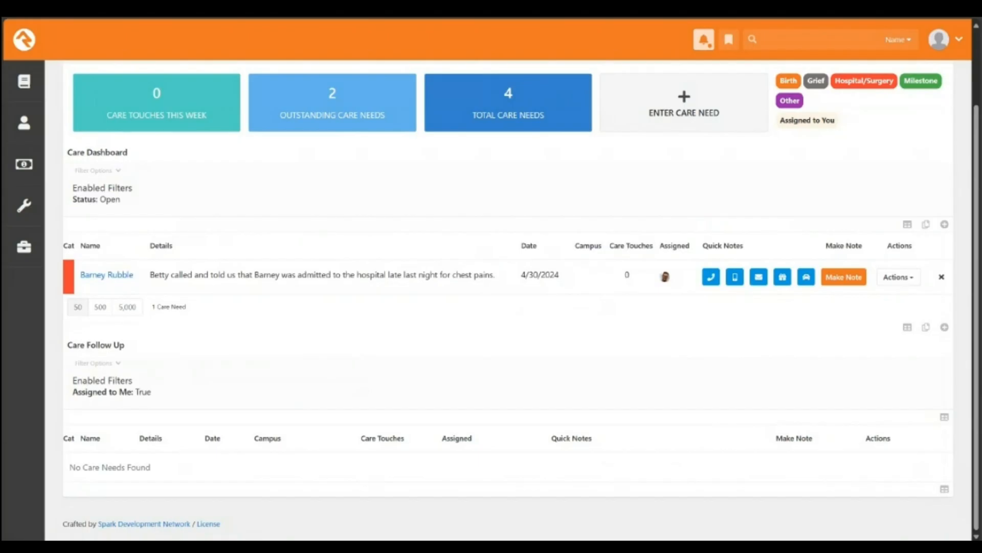
pyautogui.moveTo(666, 277)
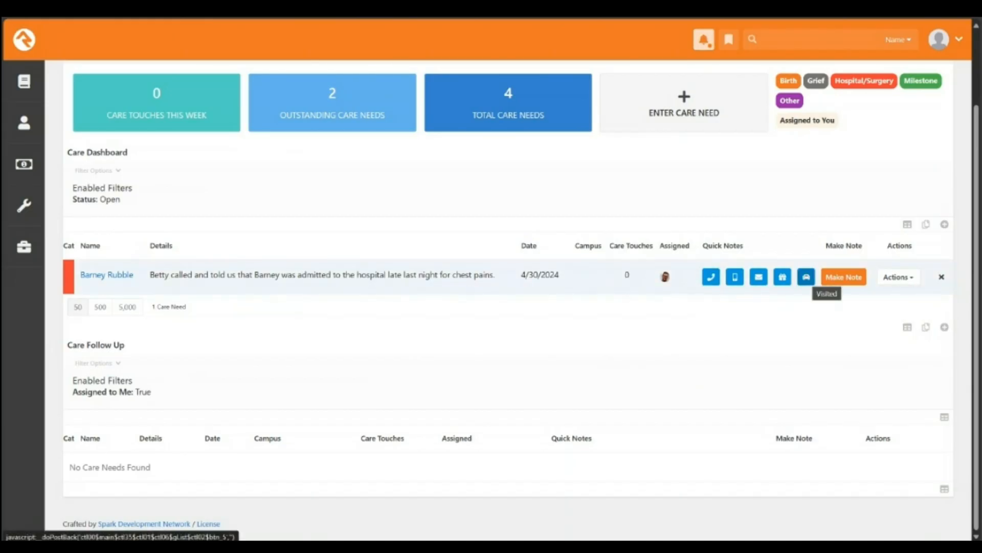
# Step: Record a Visited quick note on the chest-pains care need and acknowledge the Note Saved message
pyautogui.click(806, 276)
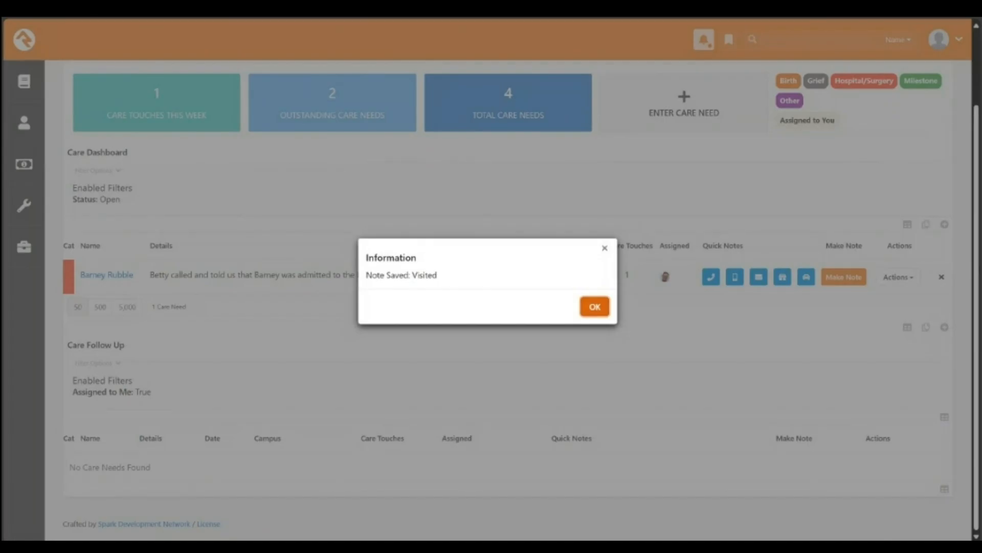
pyautogui.click(594, 307)
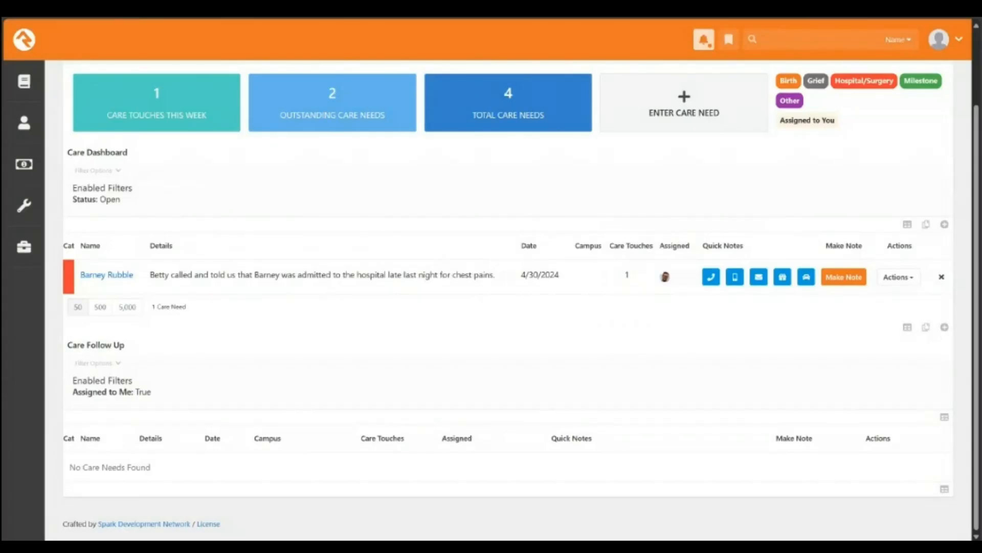
pyautogui.click(945, 40)
pyautogui.scroll(2, 507, 194)
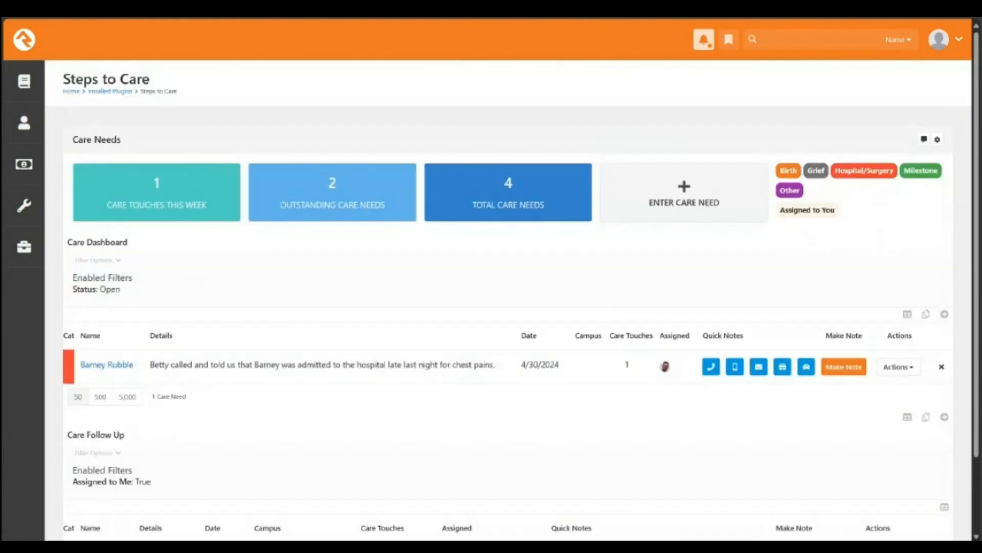
pyautogui.scroll(-2, 506, 195)
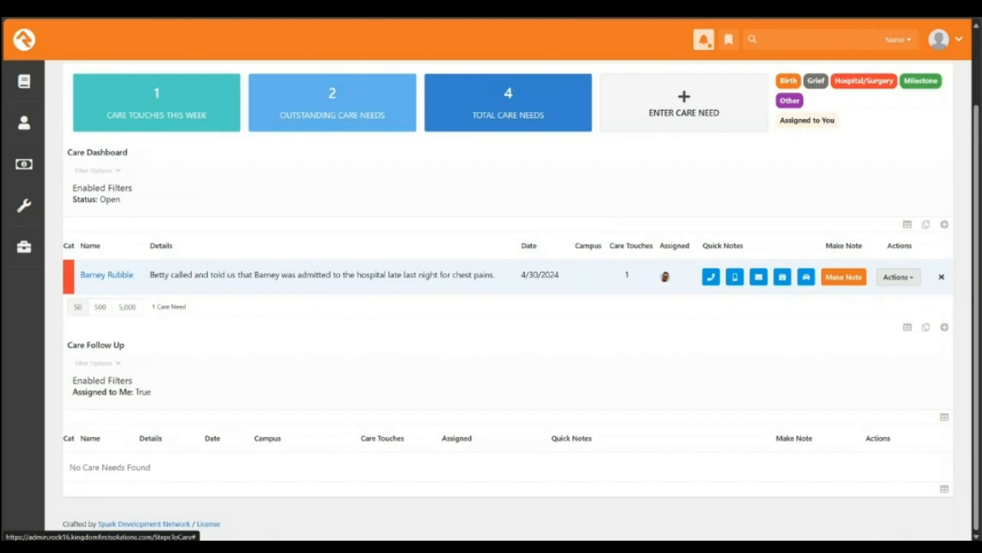
pyautogui.click(899, 277)
pyautogui.click(899, 277)
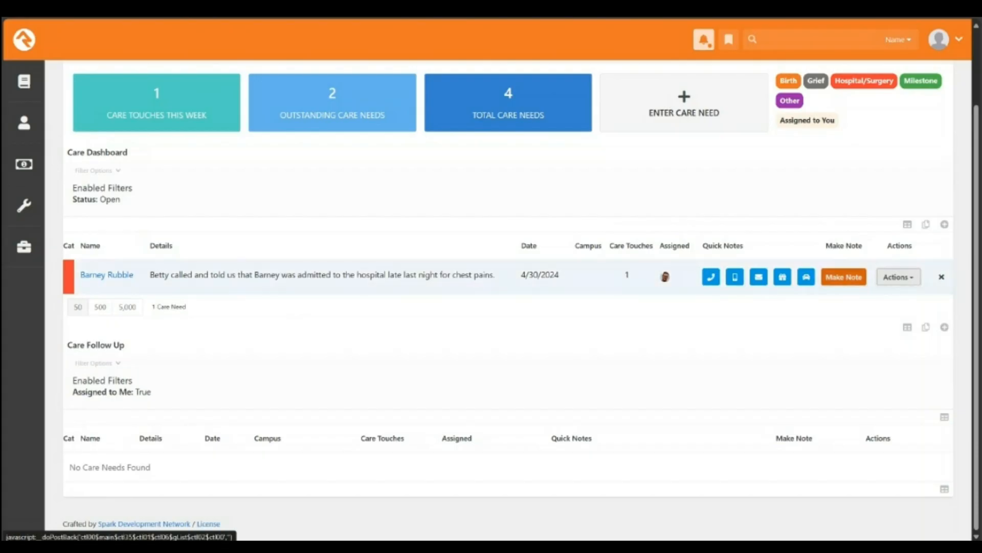
pyautogui.click(844, 277)
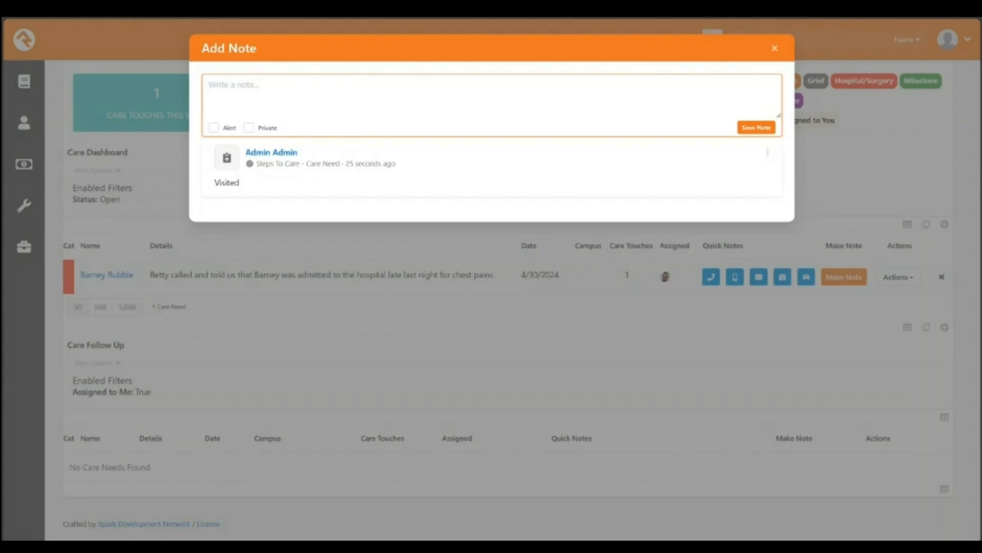
pyautogui.press('Escape')
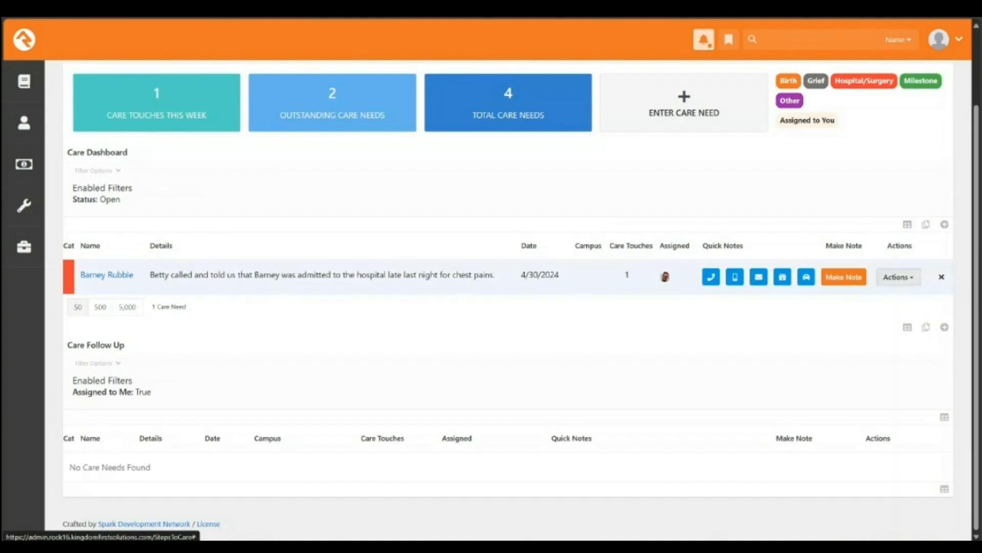
# Step: Choose Add Connection Request from the hospital care need's Actions menu
pyautogui.click(898, 277)
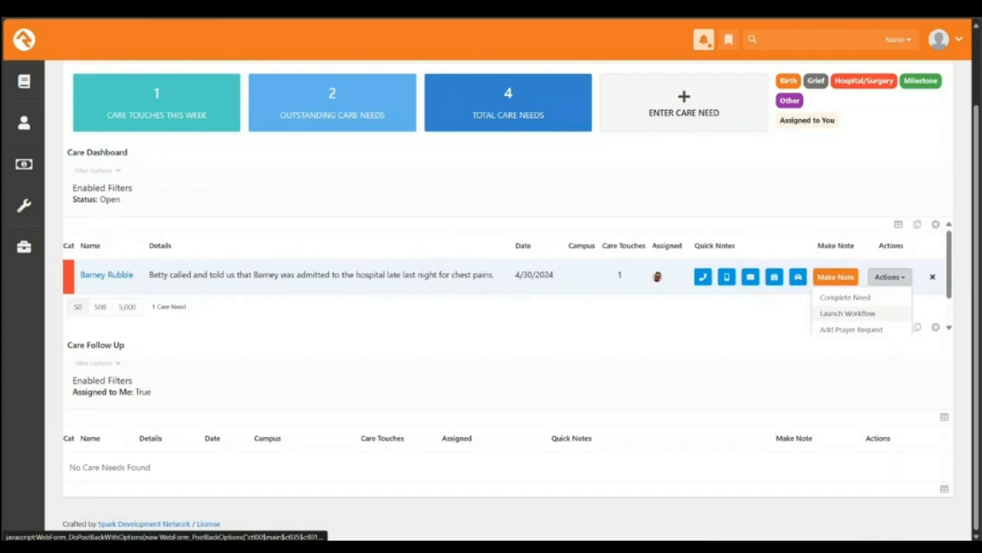
pyautogui.scroll(-1, 864, 312)
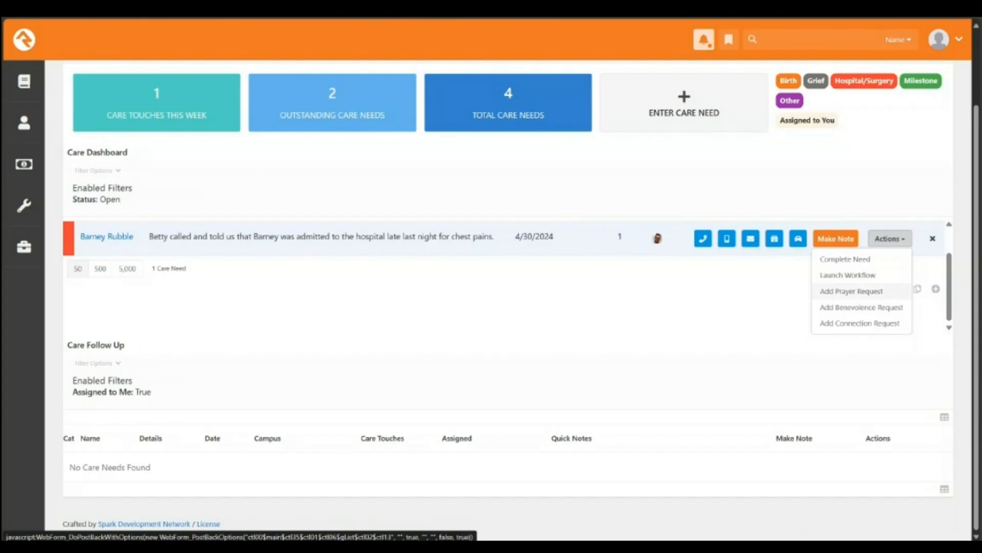
pyautogui.scroll(1, 865, 309)
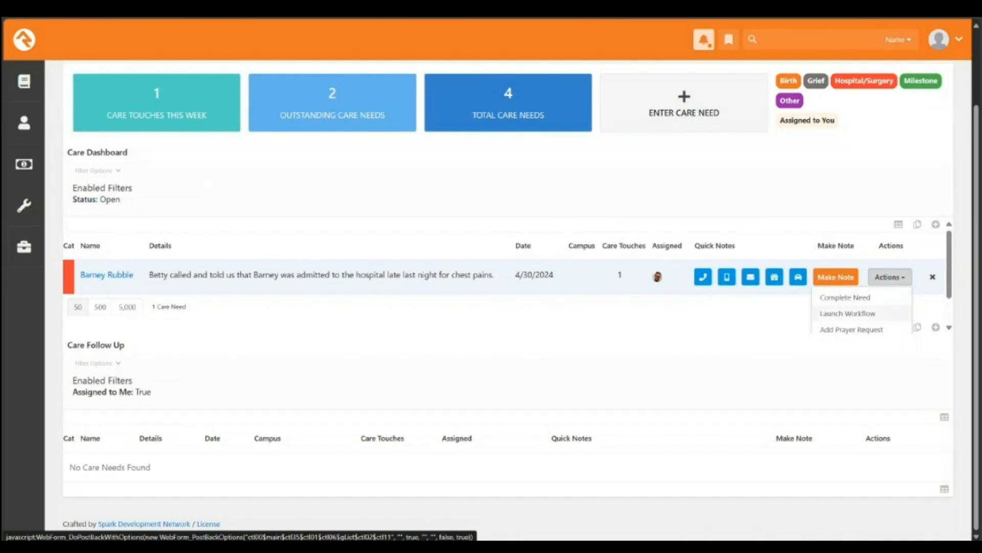
pyautogui.scroll(-1, 865, 312)
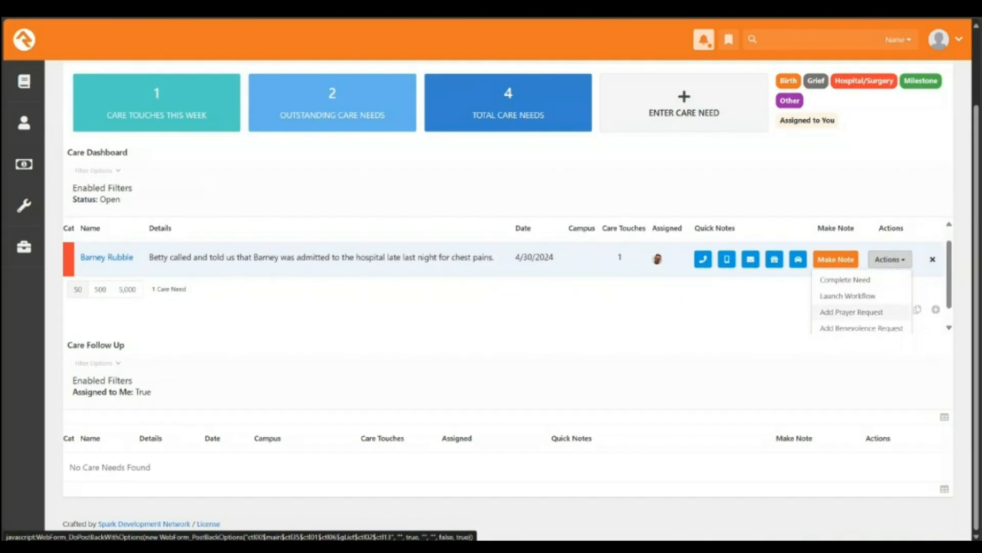
pyautogui.scroll(-1, 864, 310)
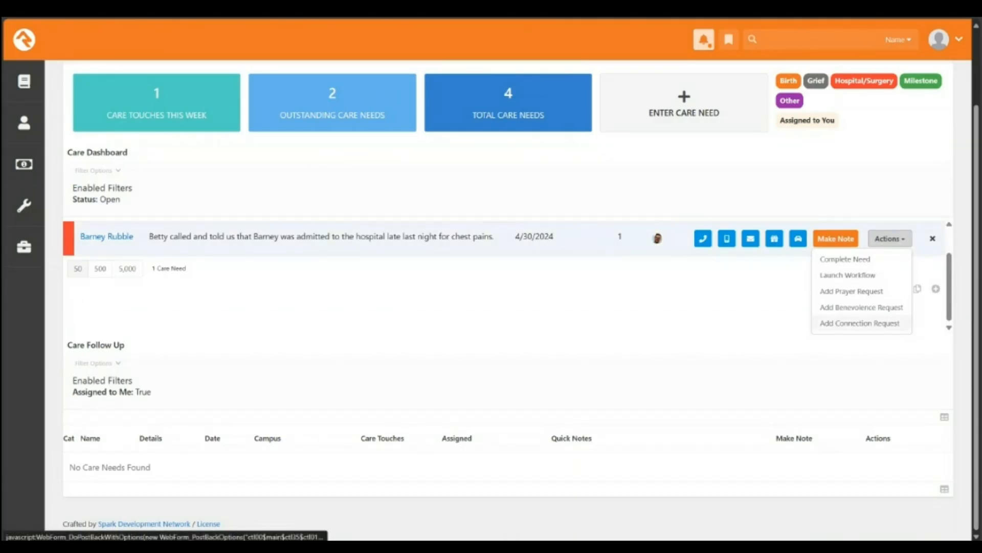
pyautogui.click(860, 324)
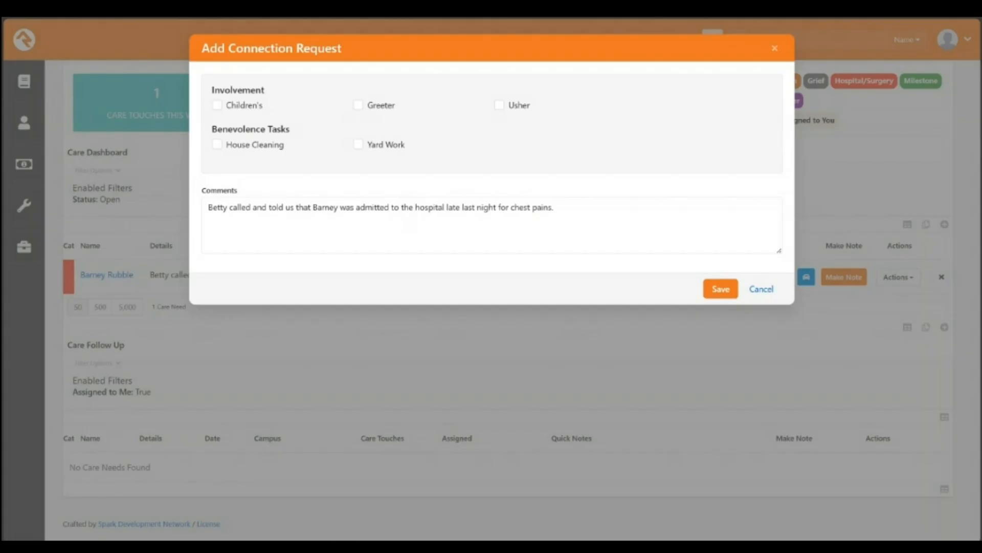
# Step: Tick Yard Work, select the comment text, and reopen the care need's Actions menu
pyautogui.click(358, 144)
pyautogui.moveTo(555, 207); pyautogui.dragTo(206, 208)
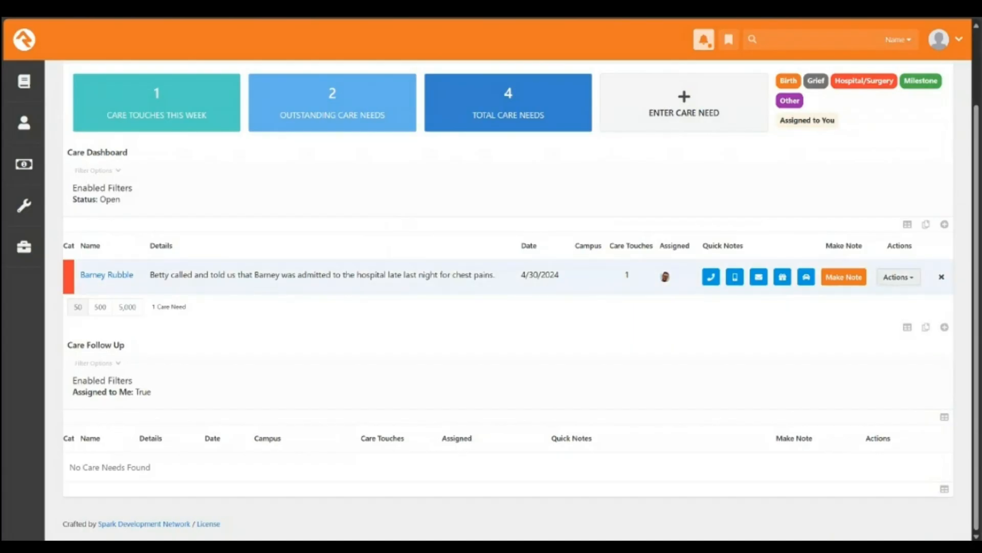
pyautogui.click(898, 277)
pyautogui.scroll(-1, 849, 313)
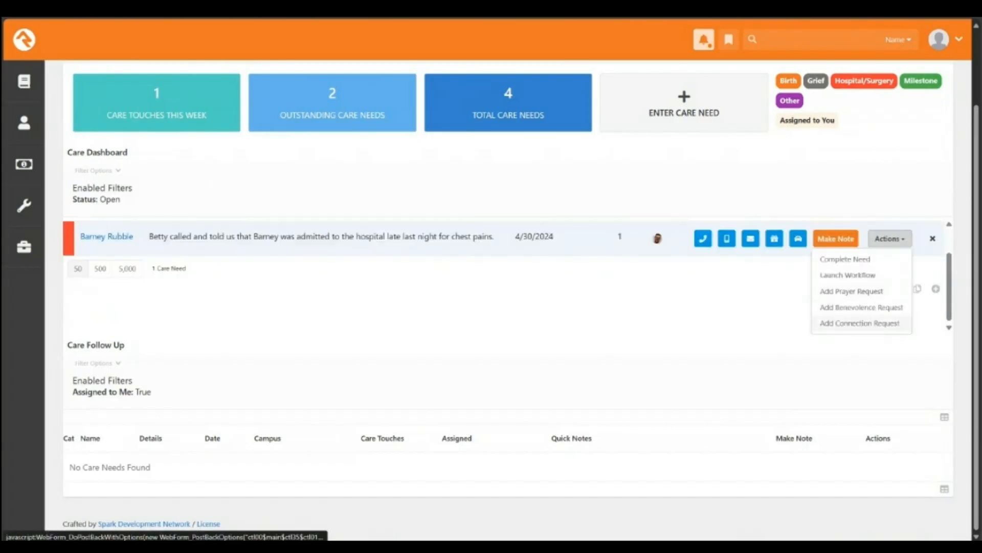
# Step: Reopen Add Connection Request, tick Yard Work, and add a comment about yard-work help while he is out
pyautogui.click(852, 322)
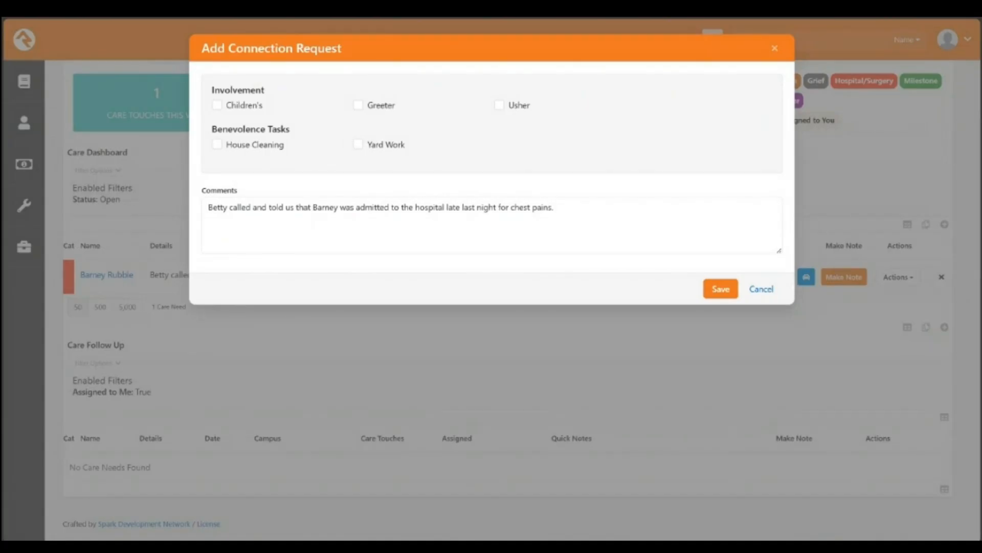
pyautogui.click(554, 208)
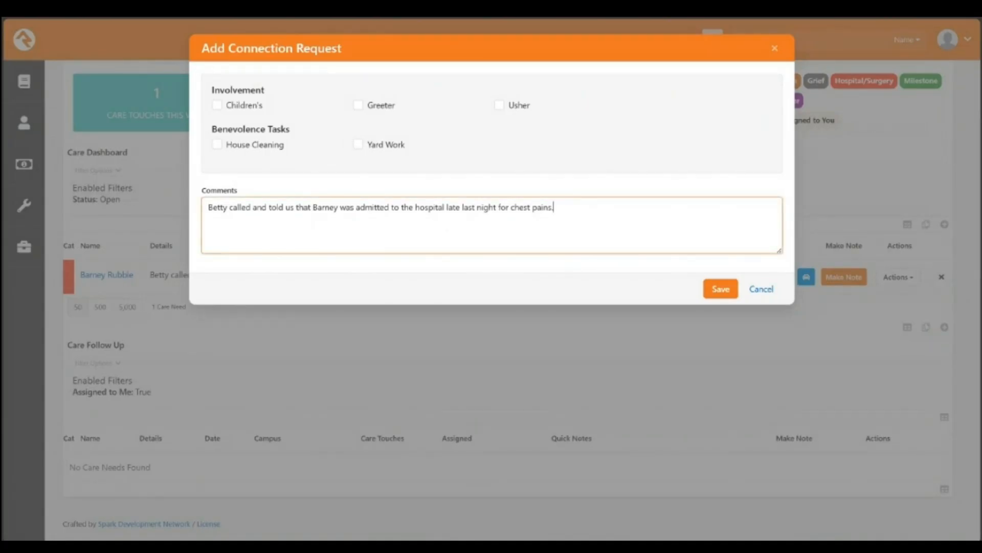
pyautogui.click(358, 144)
pyautogui.click(555, 208)
pyautogui.write('Betty needs help with yard work wh')
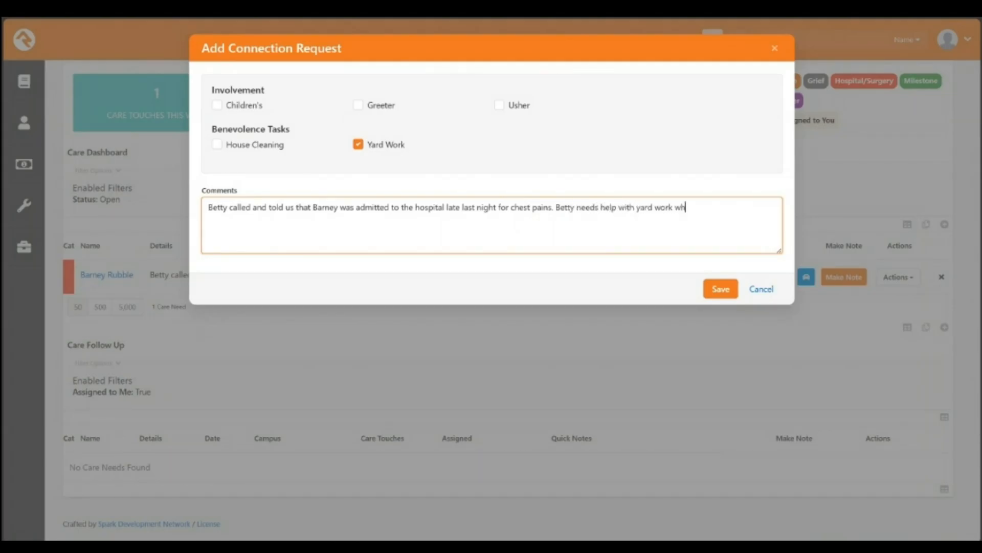
pyautogui.write('ile he is out.')
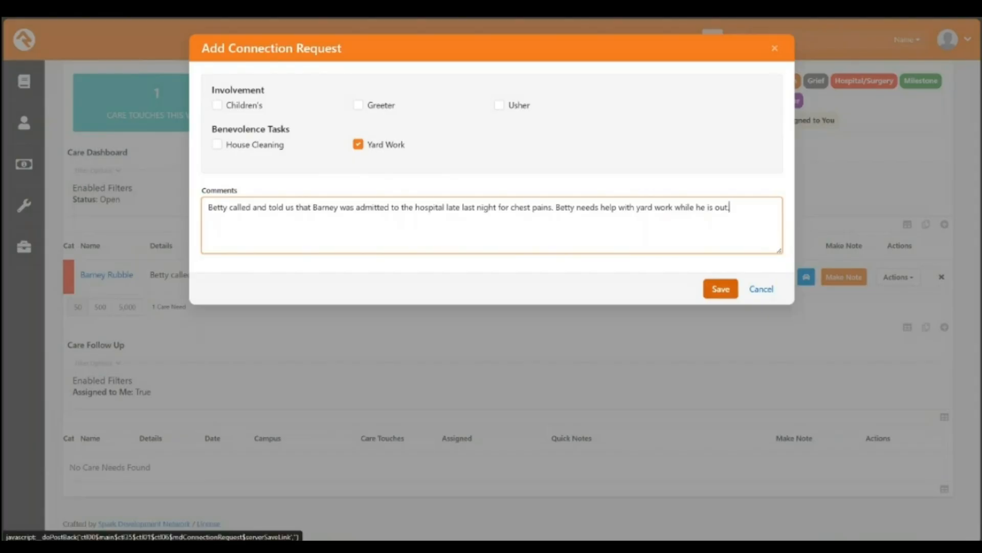
# Step: Save the Yard Work connection request and dismiss its confirmation message
pyautogui.click(721, 289)
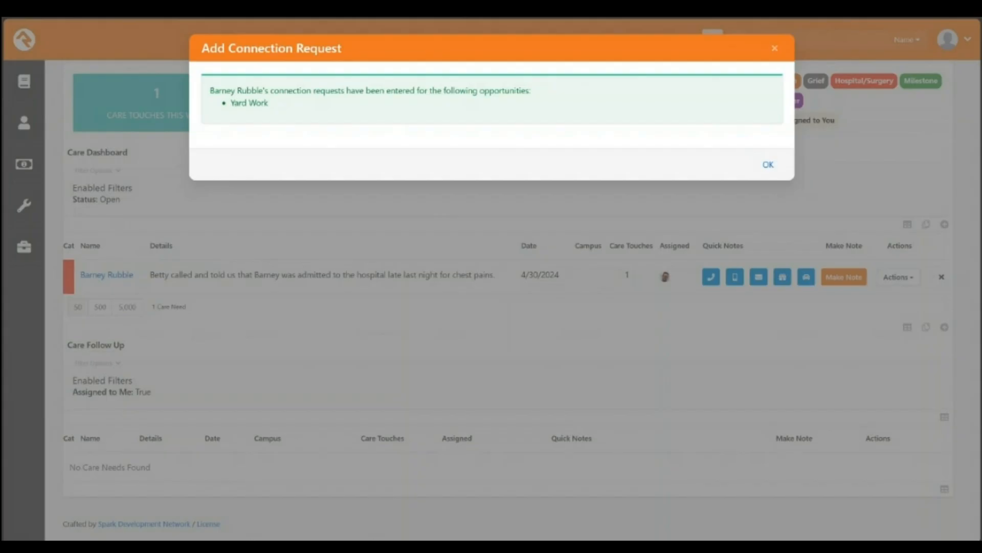
pyautogui.press('Escape')
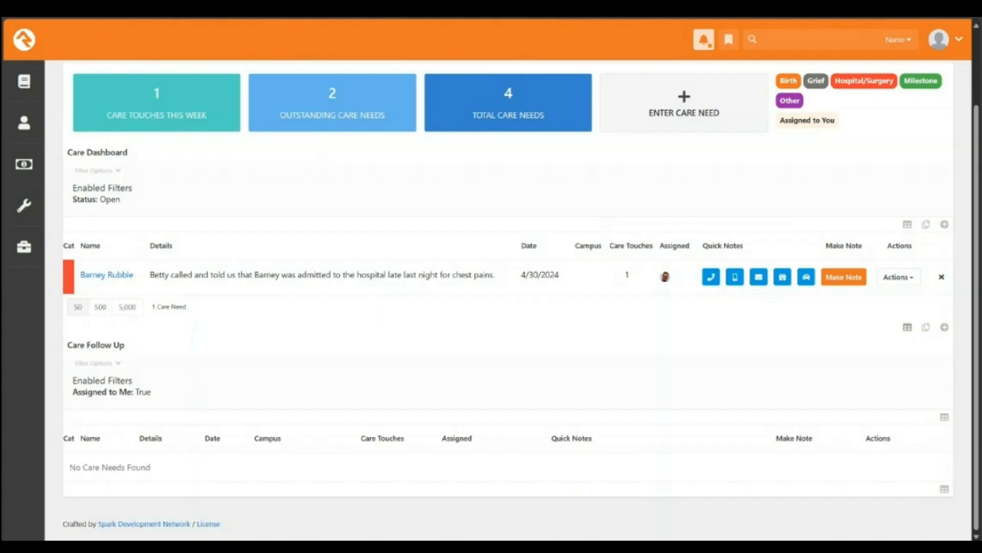
# Step: Show the Actions menu for the chest-pains hospital care need
pyautogui.click(898, 277)
pyautogui.scroll(-1, 864, 294)
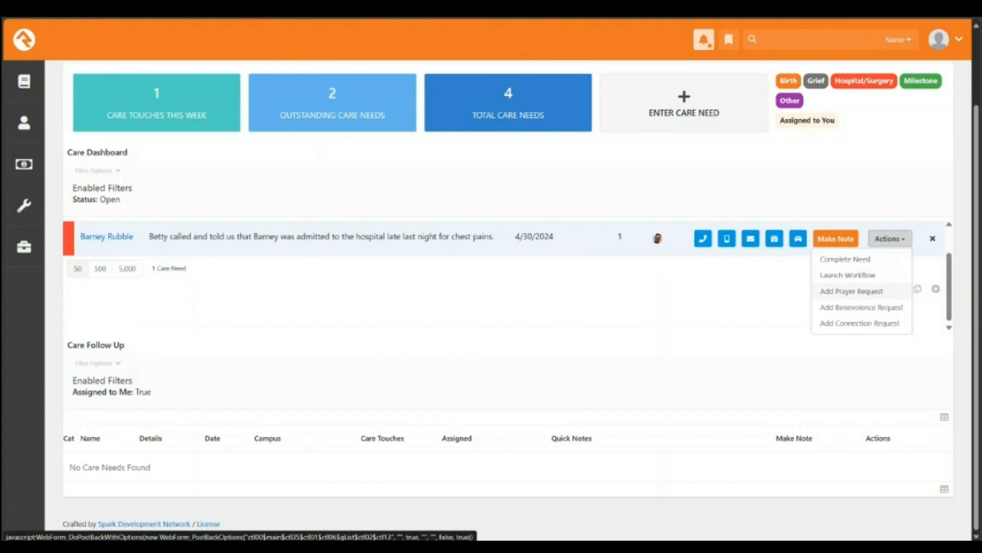
# Step: Create a pending prayer request from the chest-pains hospital care need
pyautogui.click(852, 291)
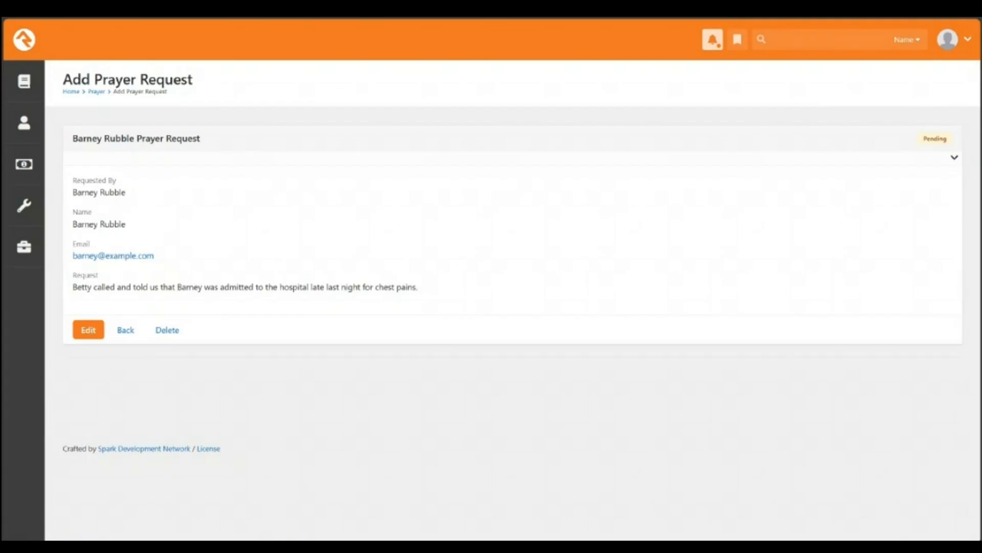
pyautogui.doubleClick(935, 139)
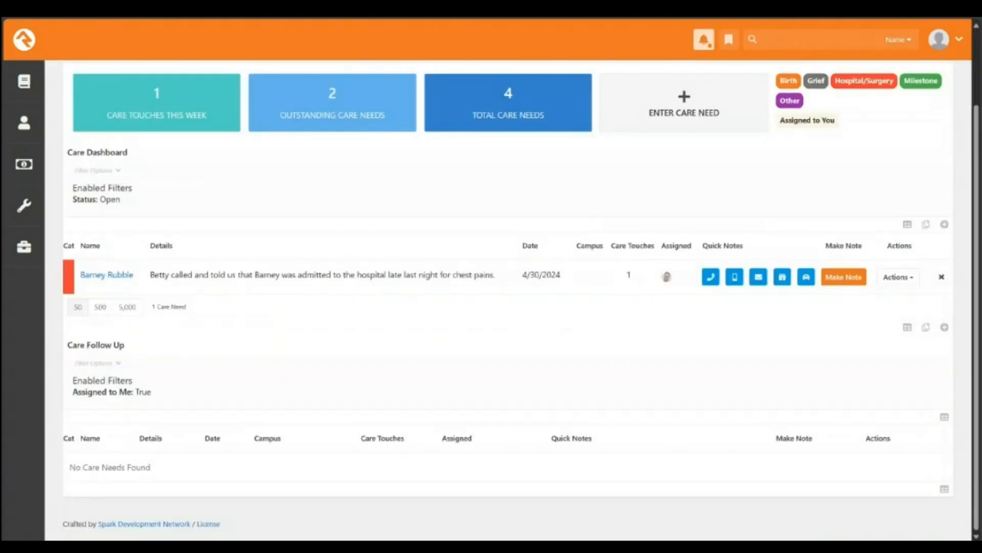
# Step: Start a workflow launch for the chest-pains care need and list the workflow types
pyautogui.click(890, 241)
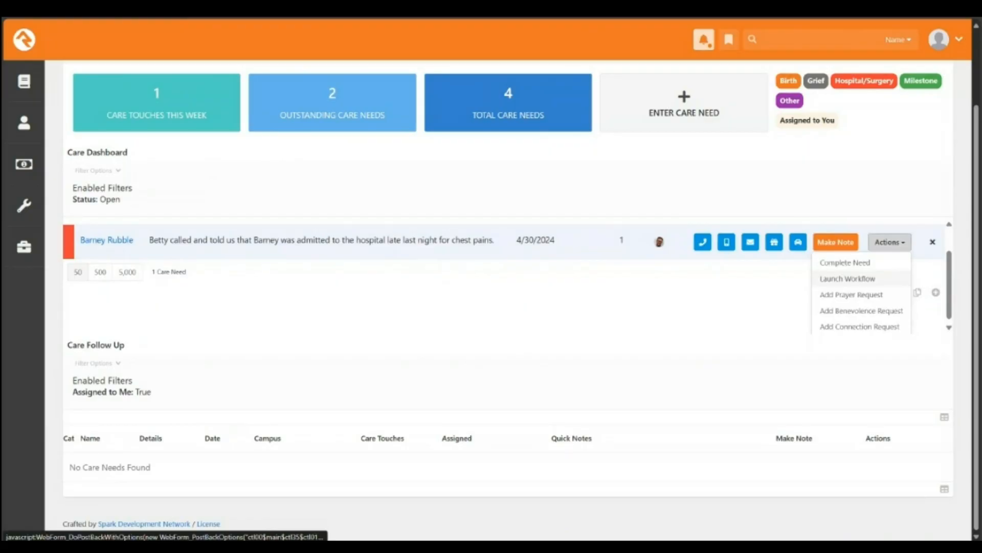
pyautogui.click(848, 279)
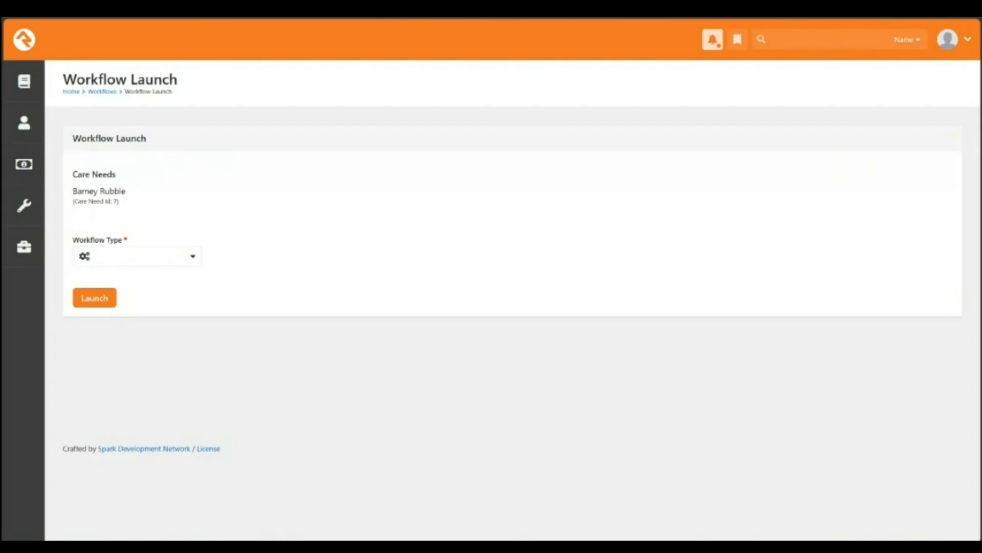
pyautogui.moveTo(120, 203); pyautogui.dragTo(72, 174)
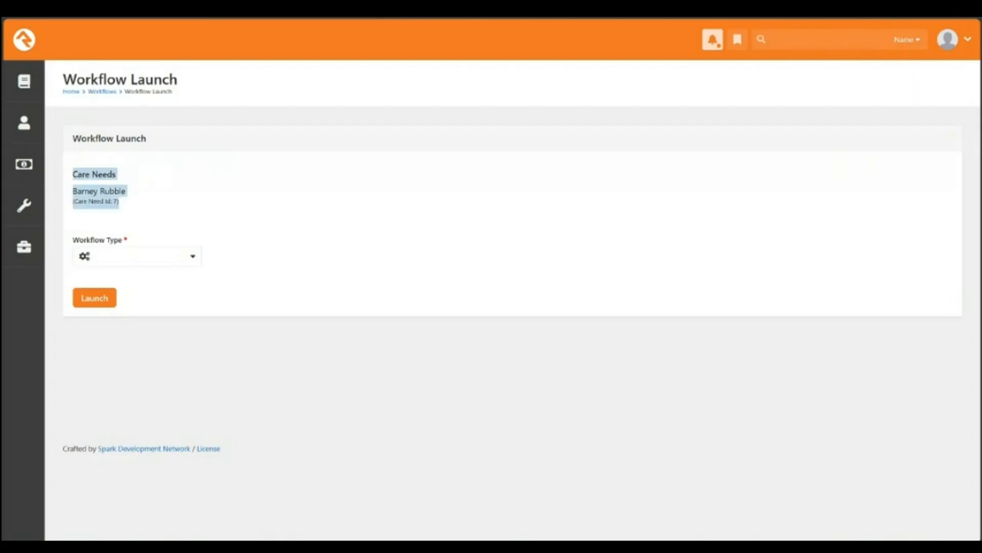
pyautogui.click(137, 256)
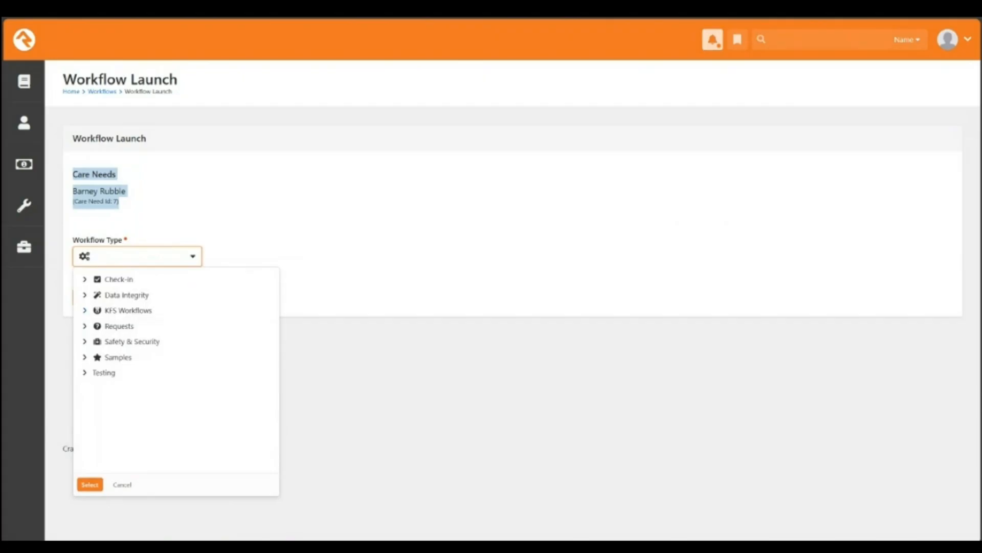
# Step: Browse the workflow type tree down to Requests and pick External Inquiry
pyautogui.click(85, 310)
pyautogui.scroll(-5, 176, 357)
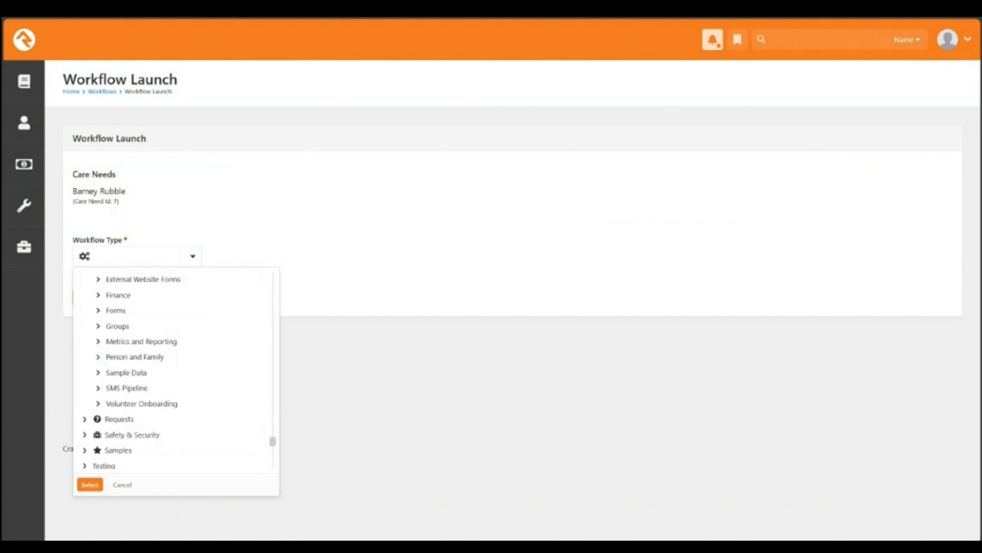
pyautogui.click(98, 357)
pyautogui.scroll(-3, 98, 357)
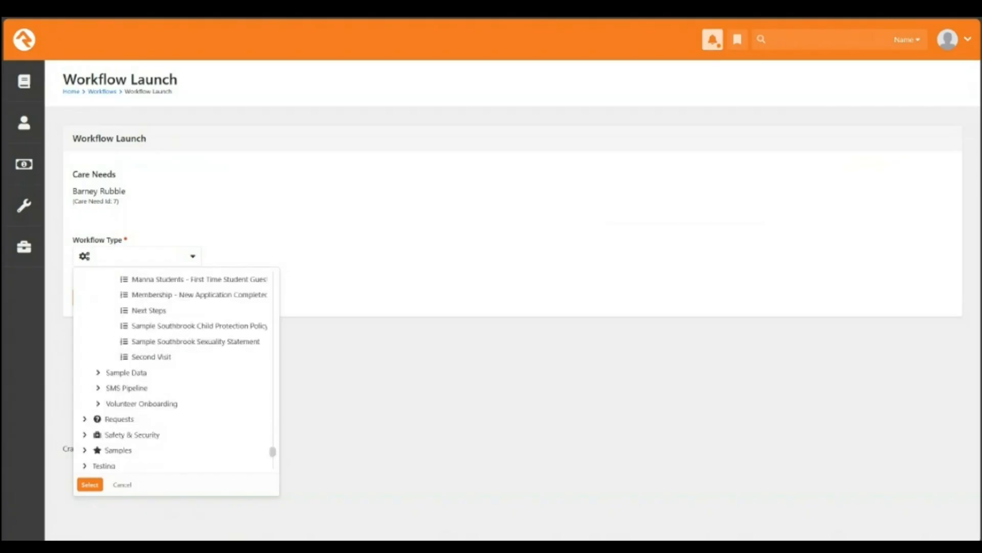
pyautogui.scroll(-1, 204, 359)
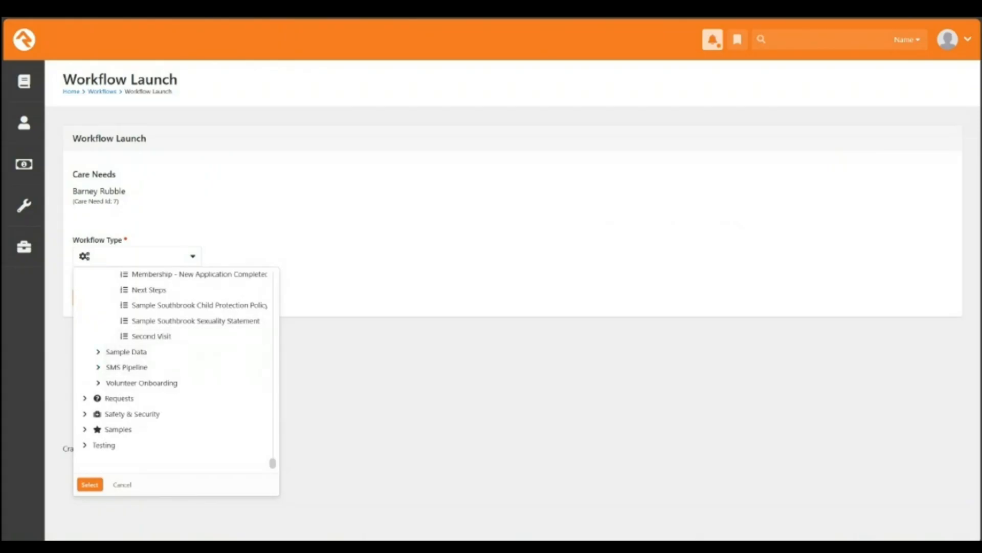
pyautogui.click(98, 352)
pyautogui.scroll(-2, 179, 399)
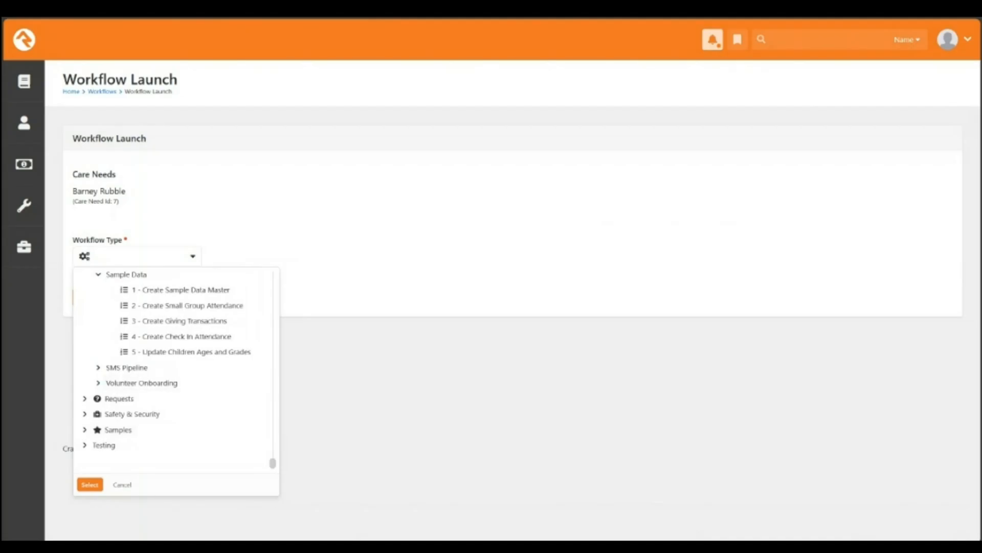
pyautogui.click(179, 399)
pyautogui.scroll(-1, 179, 398)
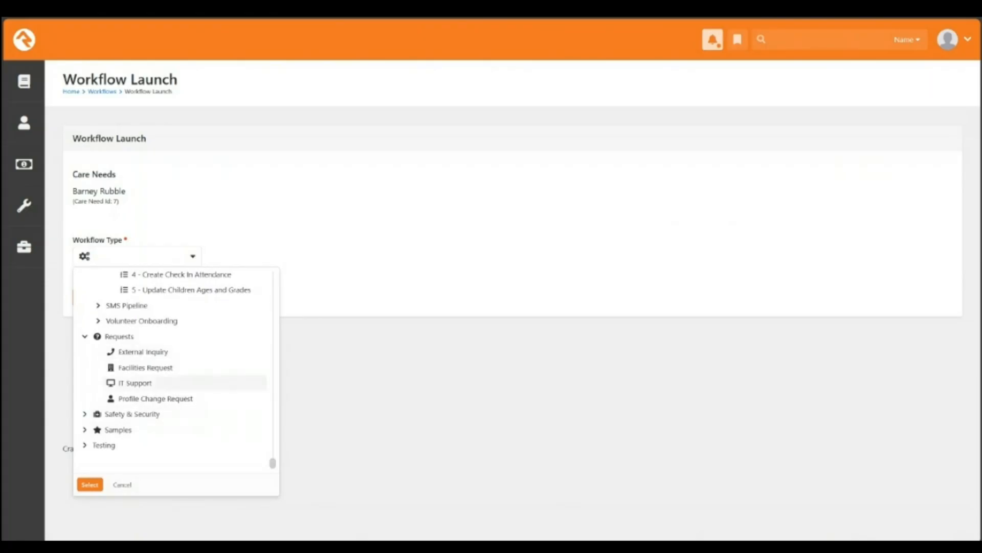
pyautogui.click(90, 484)
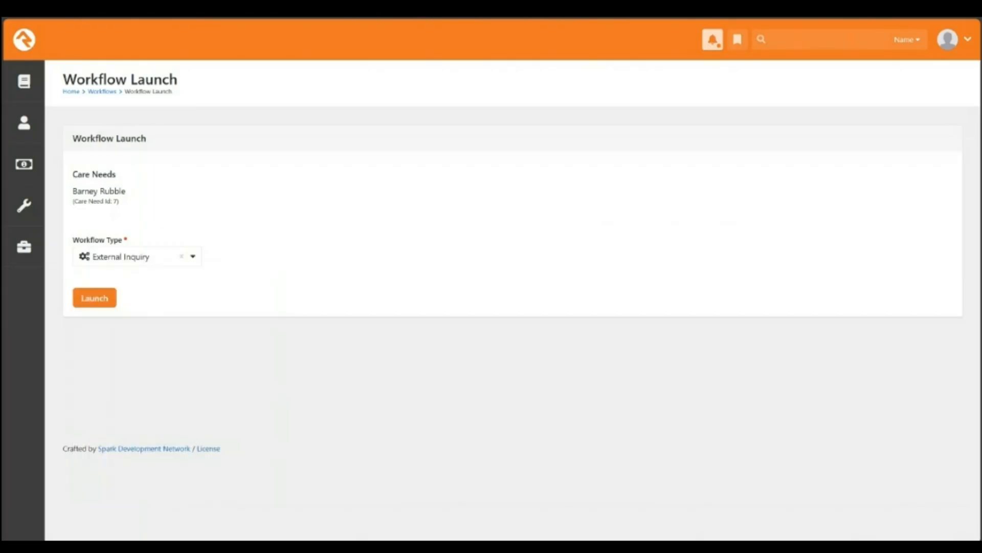
# Step: Launch the External Inquiry workflow for the chest-pains care need and review the confirmation
pyautogui.click(95, 297)
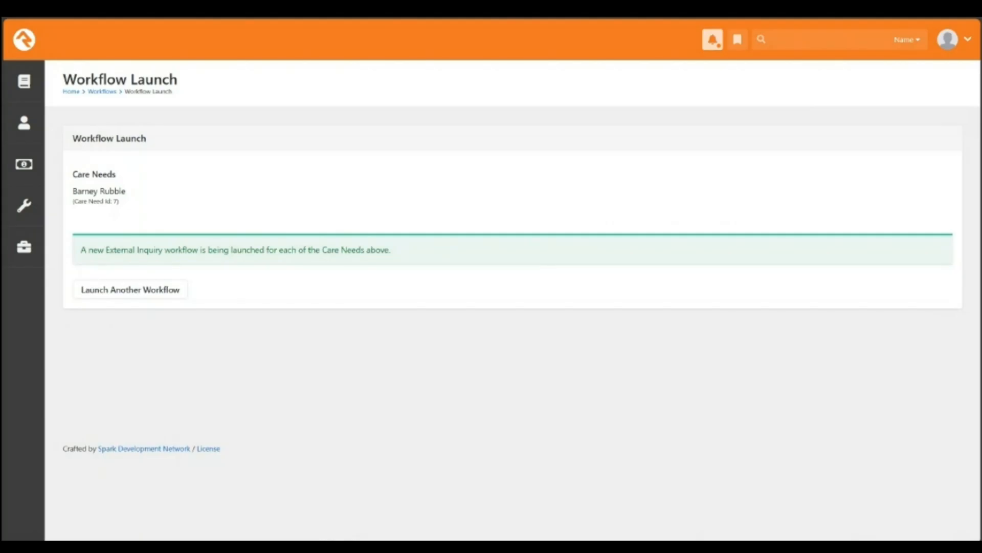
pyautogui.moveTo(87, 250); pyautogui.dragTo(420, 249)
pyautogui.click(421, 249)
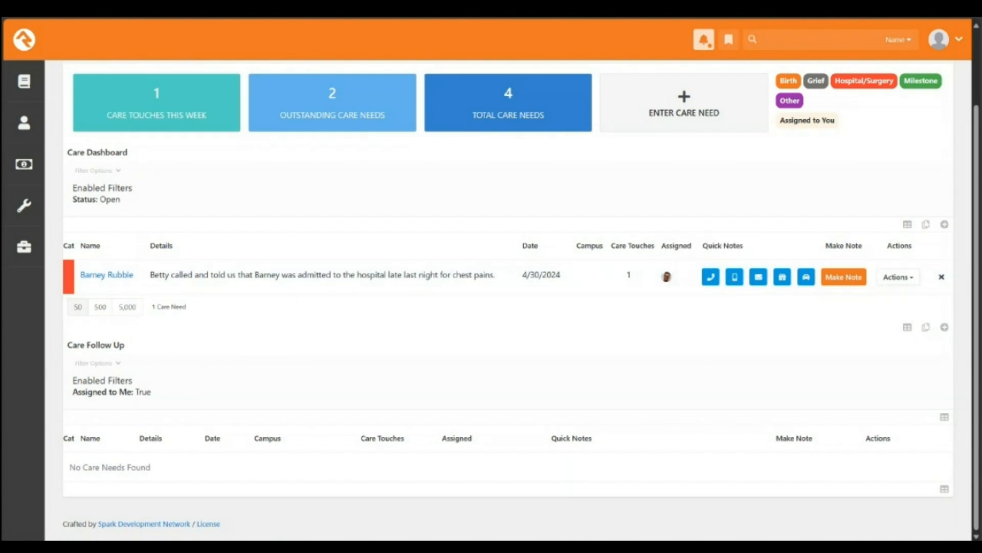
# Step: Open a new Care Entry form dated 4/30/2024 12:18 PM with status Open
pyautogui.scroll(2, 156, 193)
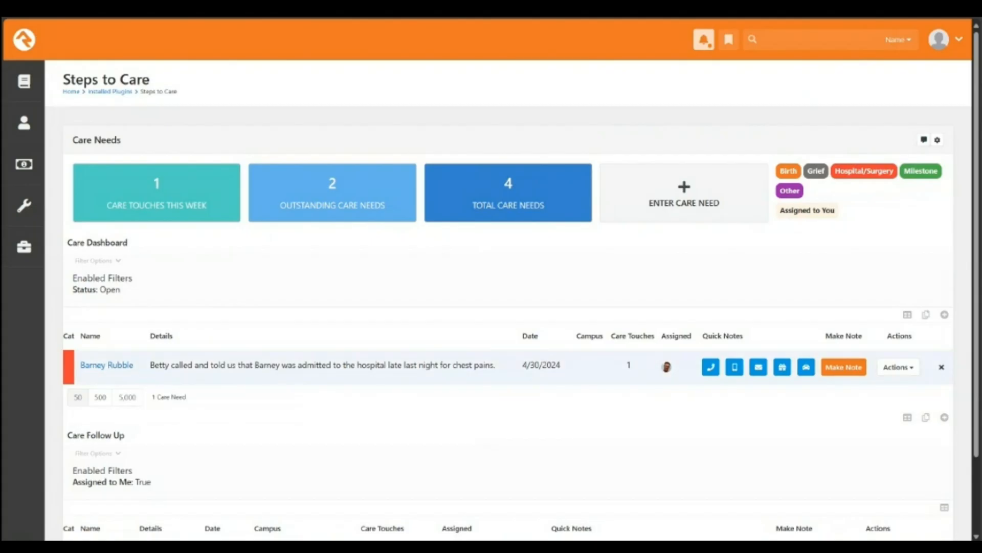
pyautogui.scroll(-2, 512, 297)
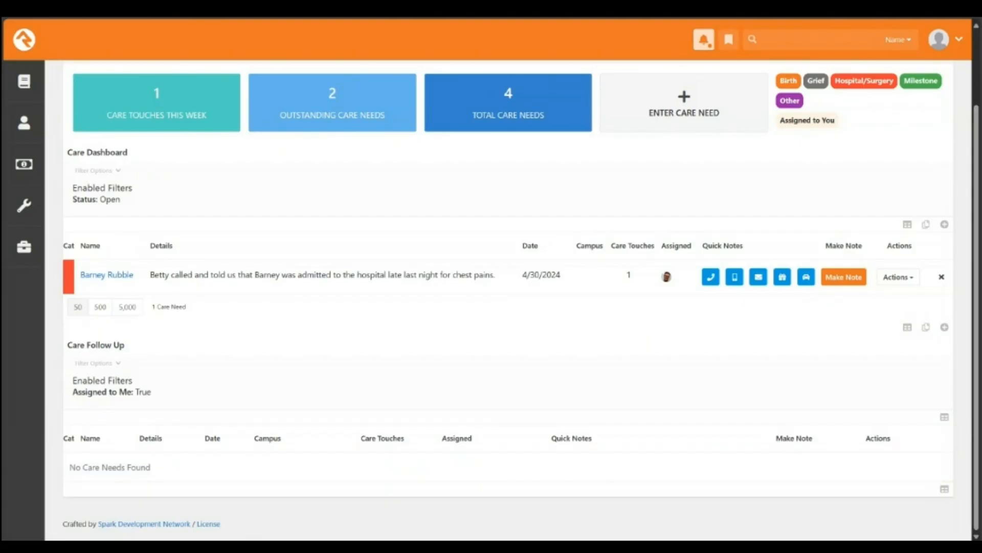
pyautogui.scroll(2, 684, 194)
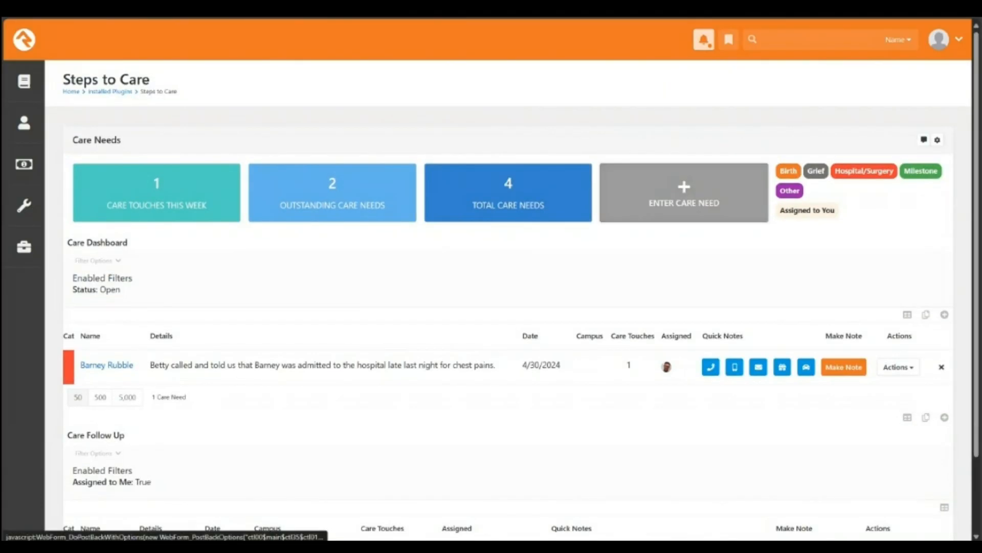
pyautogui.click(684, 194)
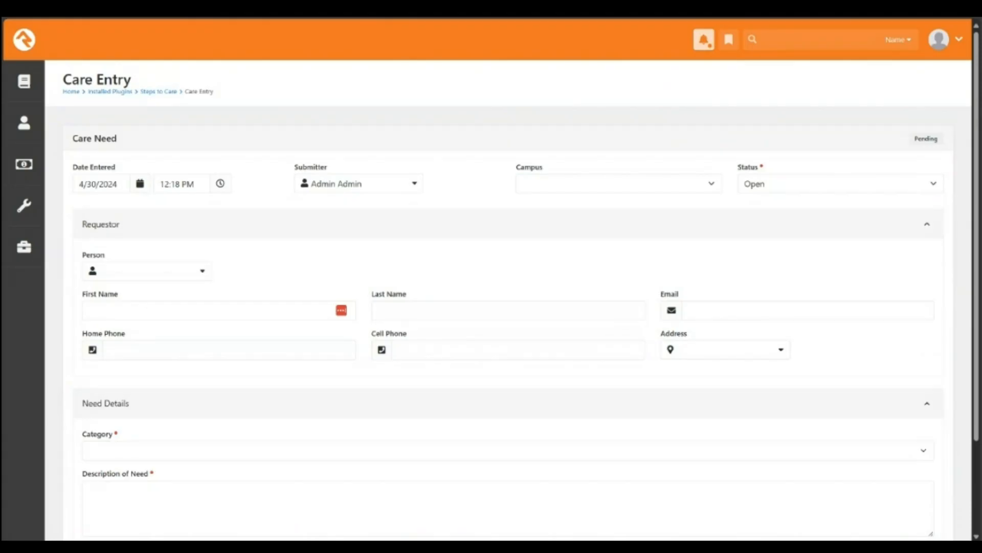
# Step: Search for and select the existing requestor, auto-filling their contact details and Main Campus
pyautogui.scroll(-2, 512, 299)
pyautogui.scroll(2, 512, 300)
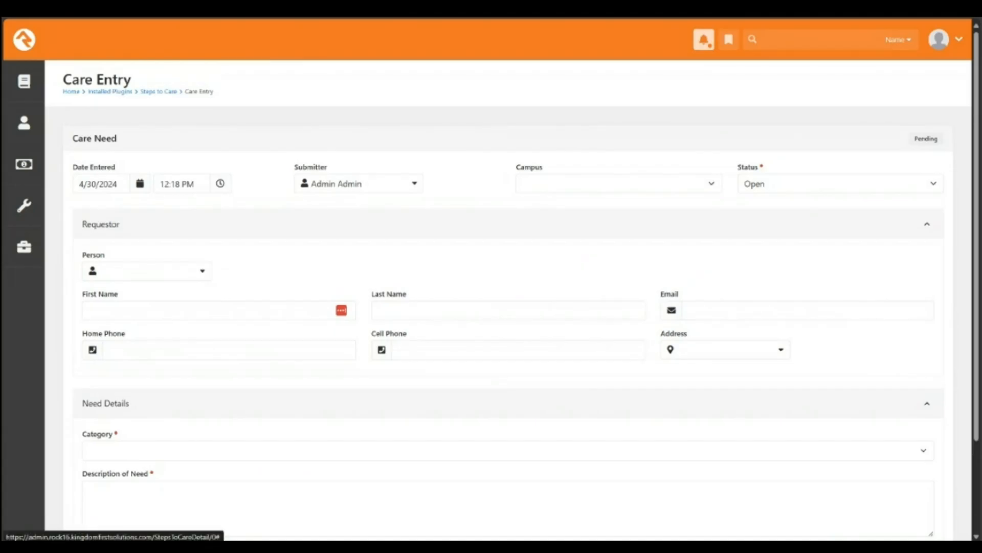
pyautogui.click(147, 271)
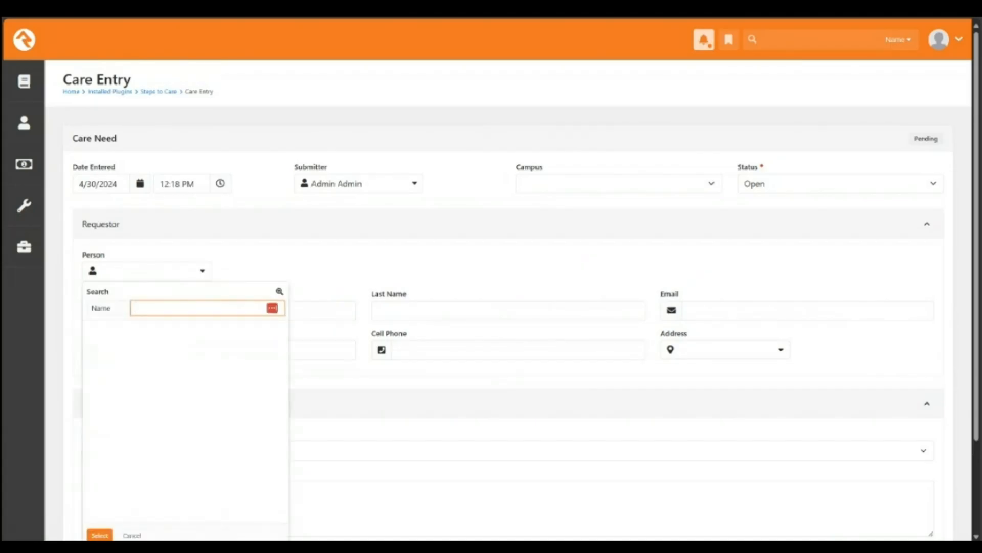
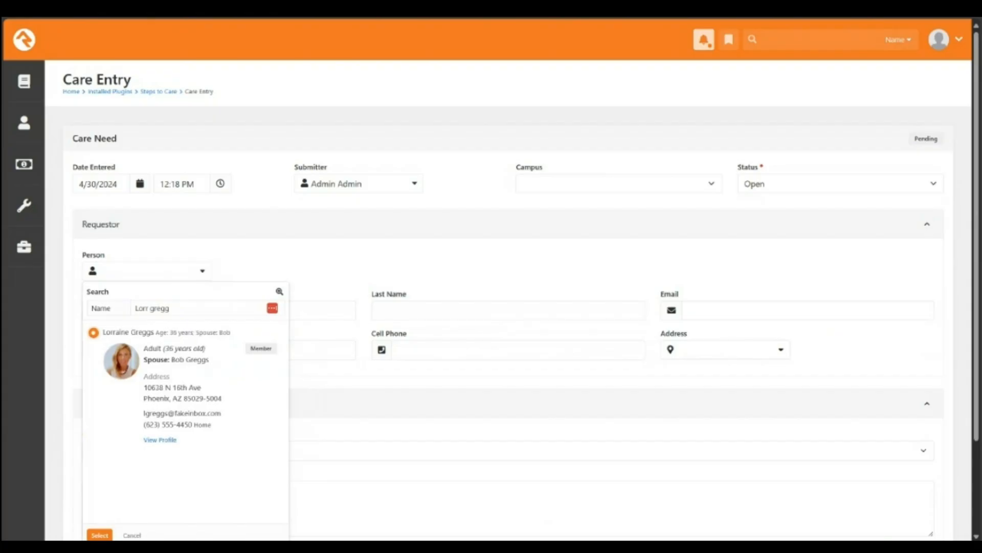
pyautogui.click(100, 535)
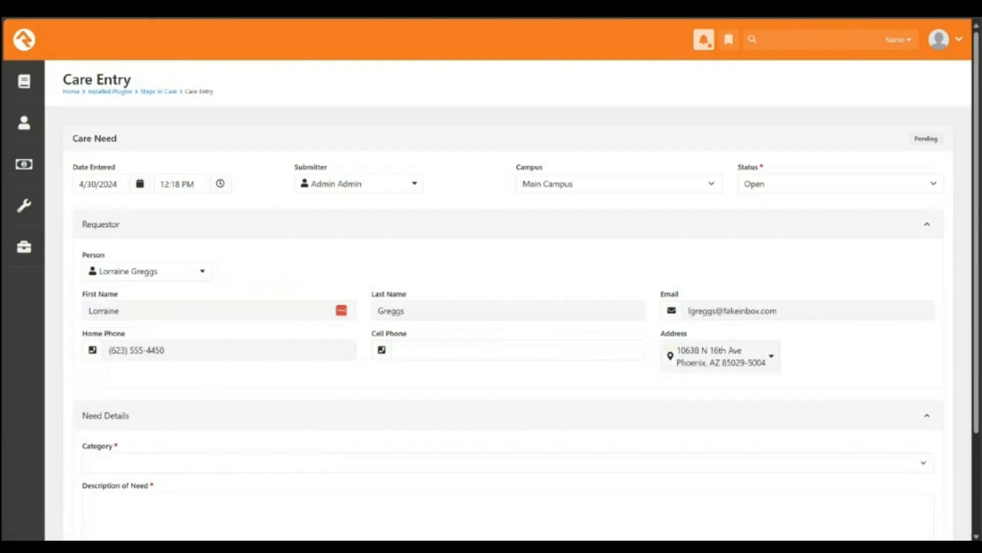
pyautogui.scroll(-3, 506, 307)
pyautogui.click(508, 336)
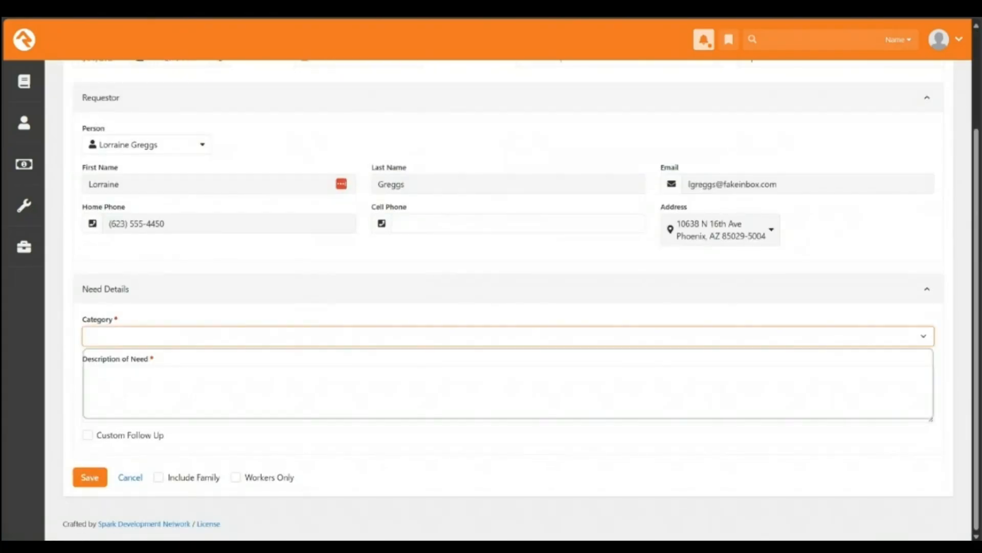
# Step: Save a Birth need, family included: 'New baby born last week and would like to be reached out to during this time.'
pyautogui.press('Return')
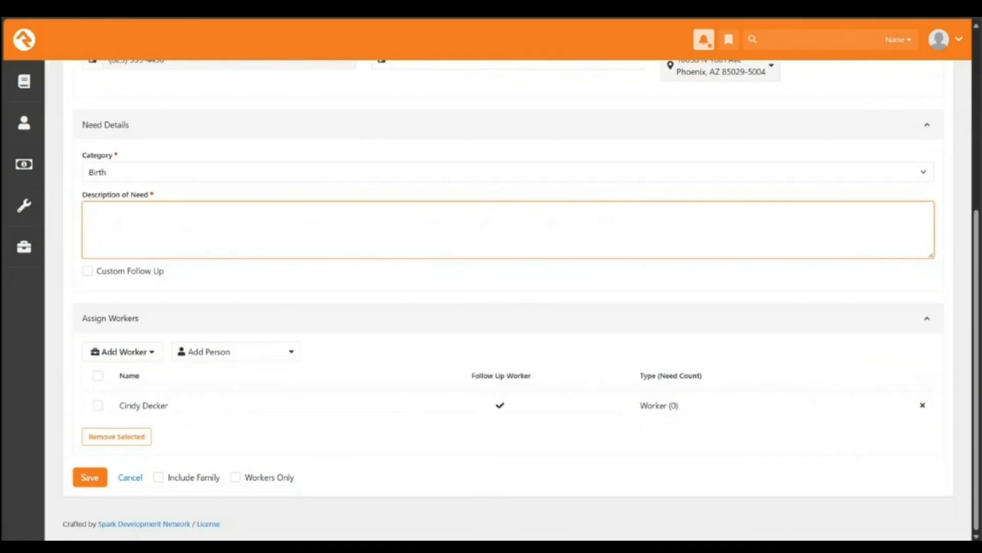
pyautogui.write('New baby born last week')
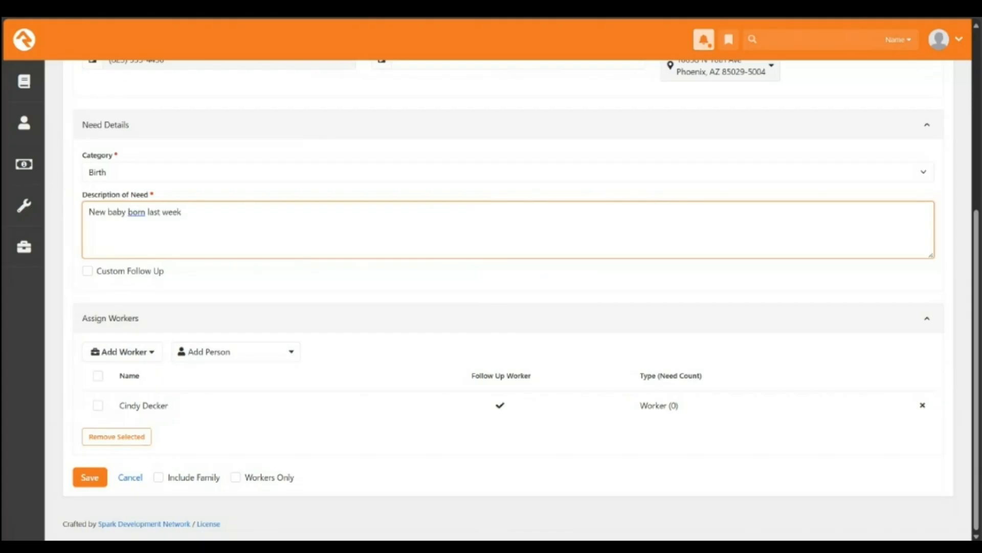
pyautogui.write(' and would ')
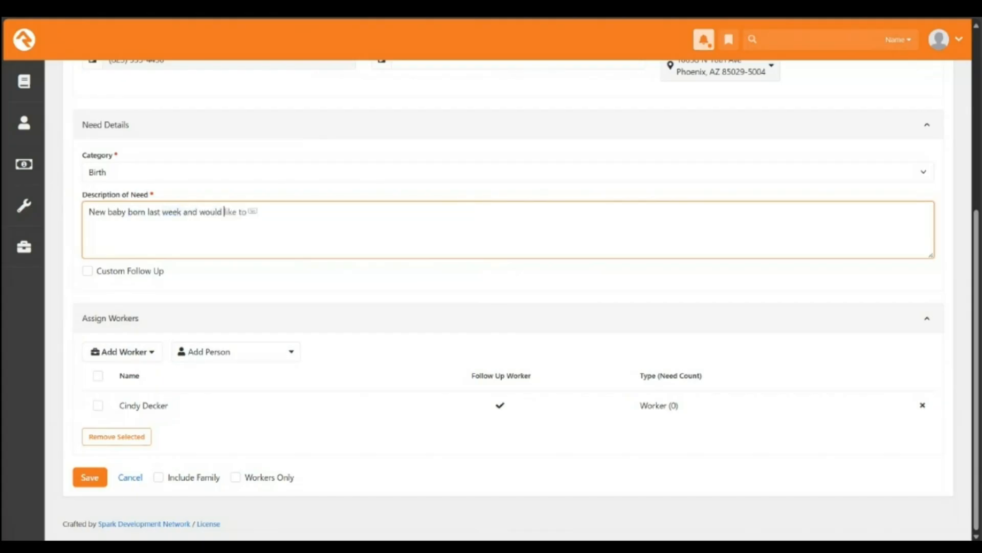
pyautogui.write('like to be reached out to during')
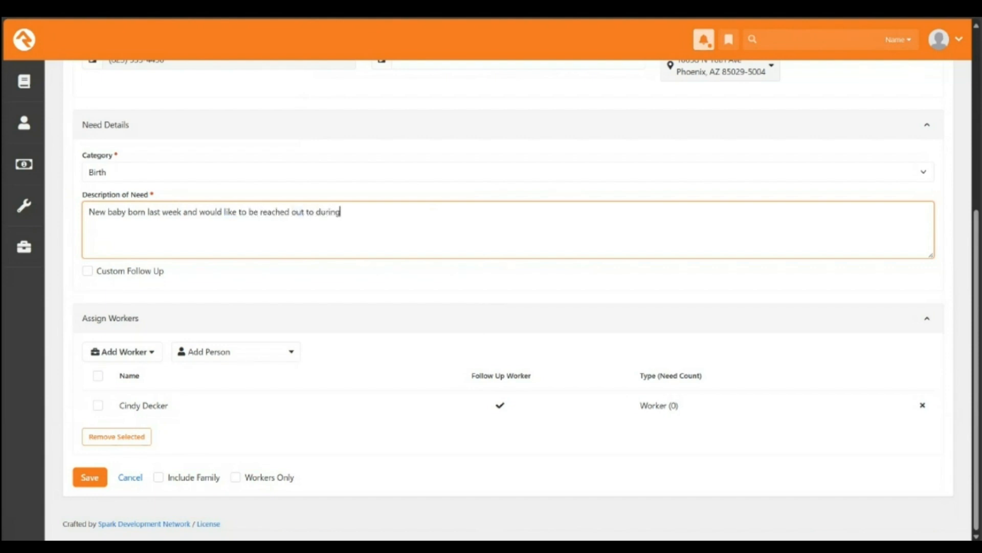
pyautogui.write(' this time.')
pyautogui.click(159, 477)
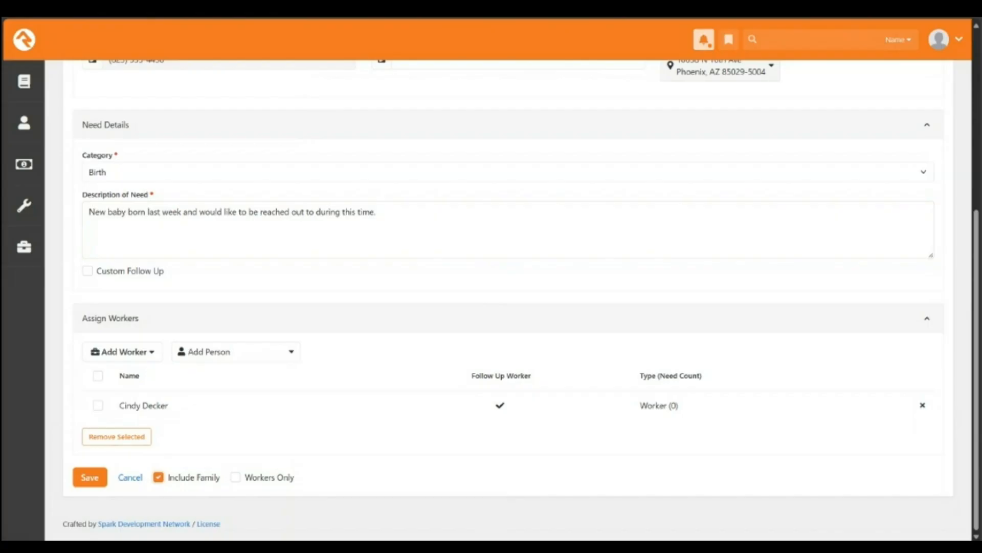
pyautogui.scroll(5, 491, 307)
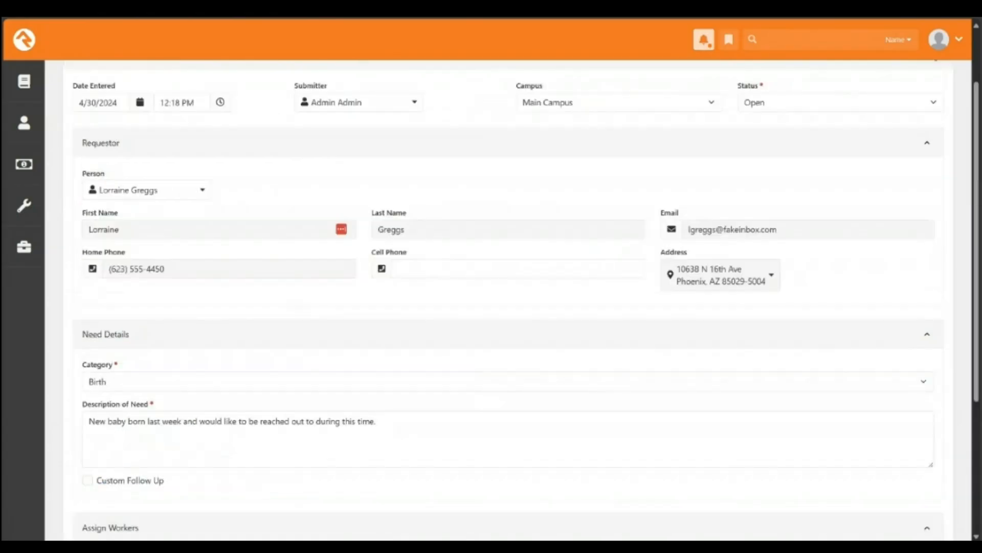
pyautogui.scroll(-5, 492, 307)
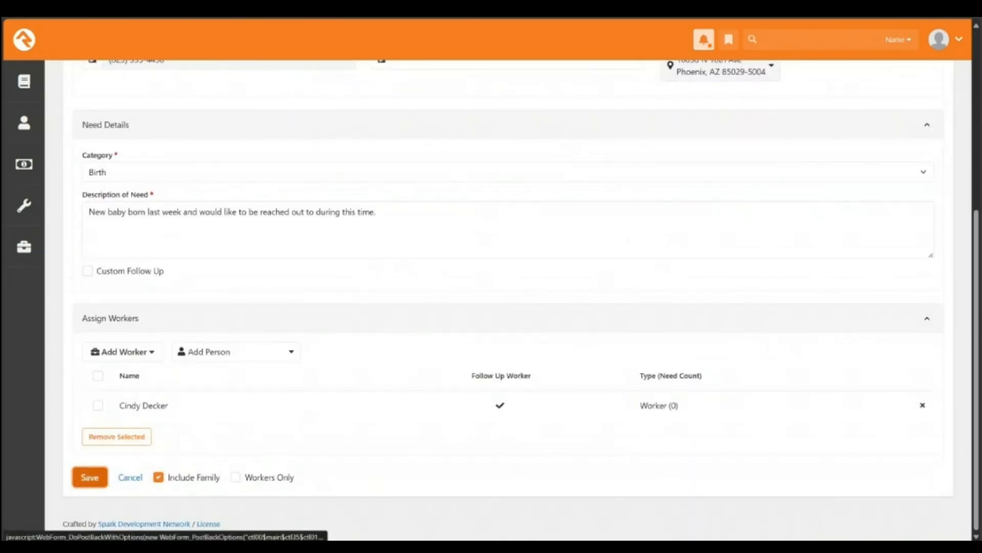
pyautogui.click(89, 476)
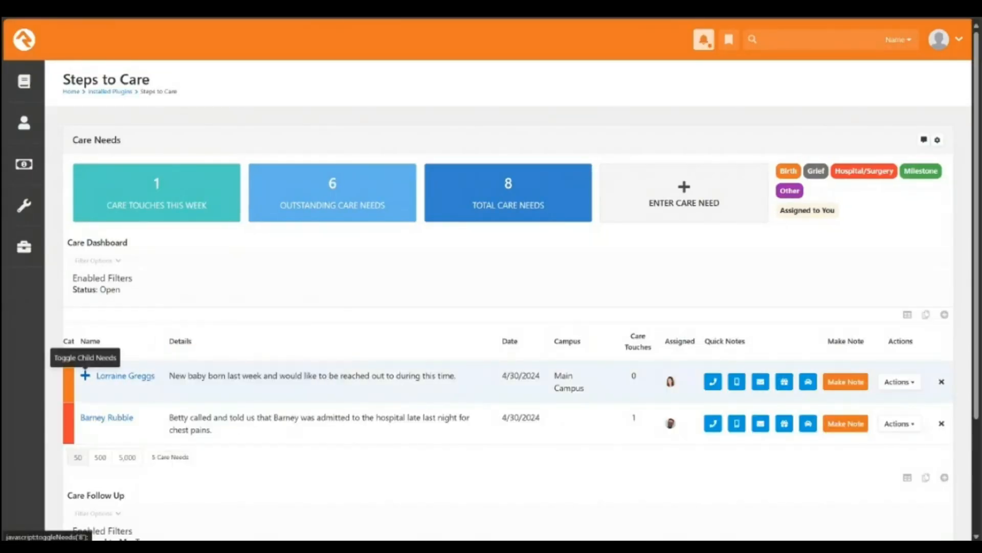
# Step: Expand the Birth need's three family-member child needs and open the second one
pyautogui.click(85, 375)
pyautogui.scroll(-3, 85, 375)
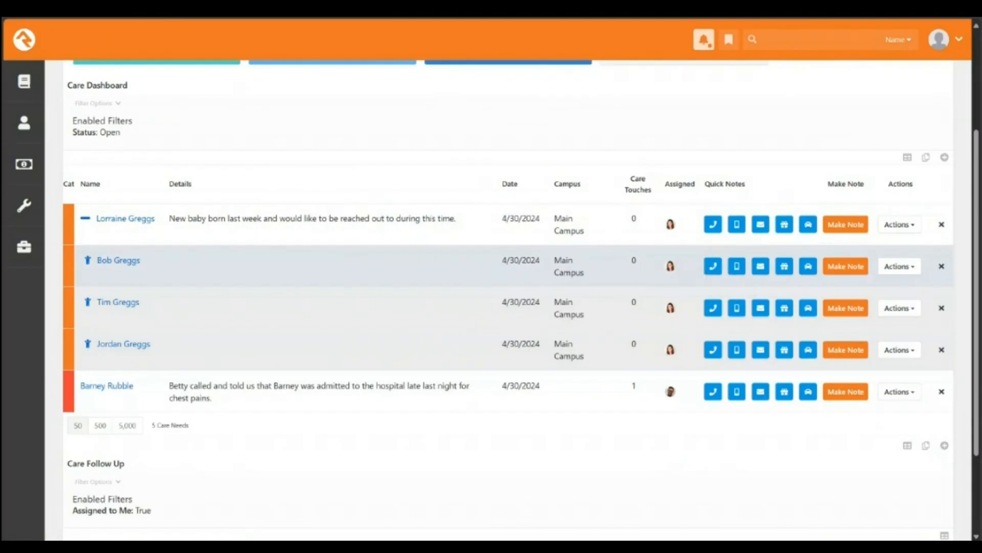
pyautogui.moveTo(670, 266)
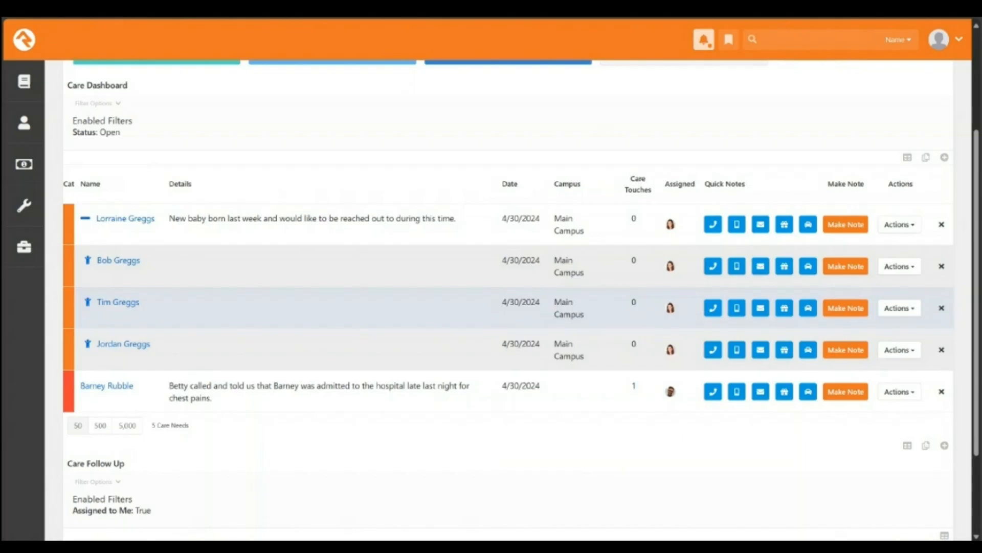
pyautogui.click(317, 307)
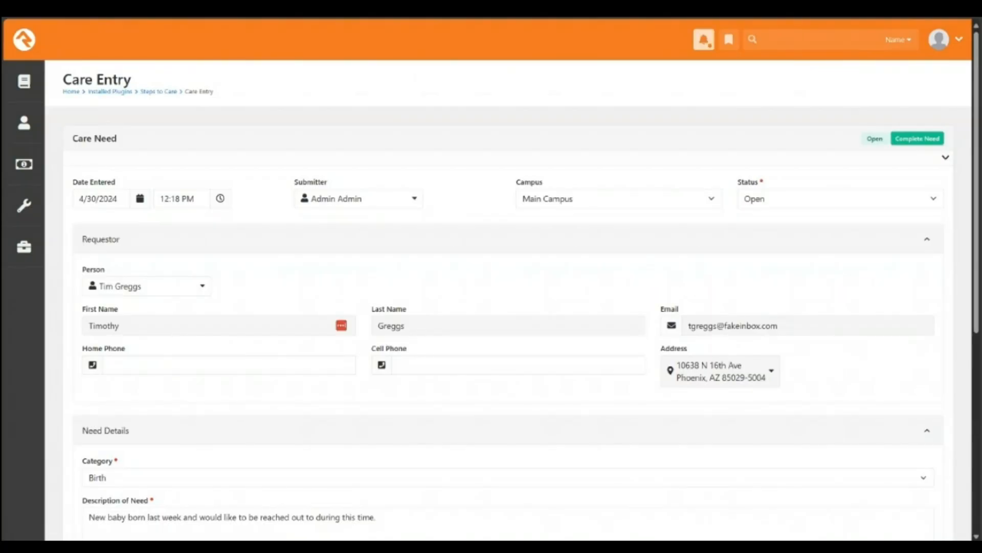
# Step: Add to the birth need's description that the family member feels neglected and needs specific outreach, then save
pyautogui.scroll(-5, 491, 307)
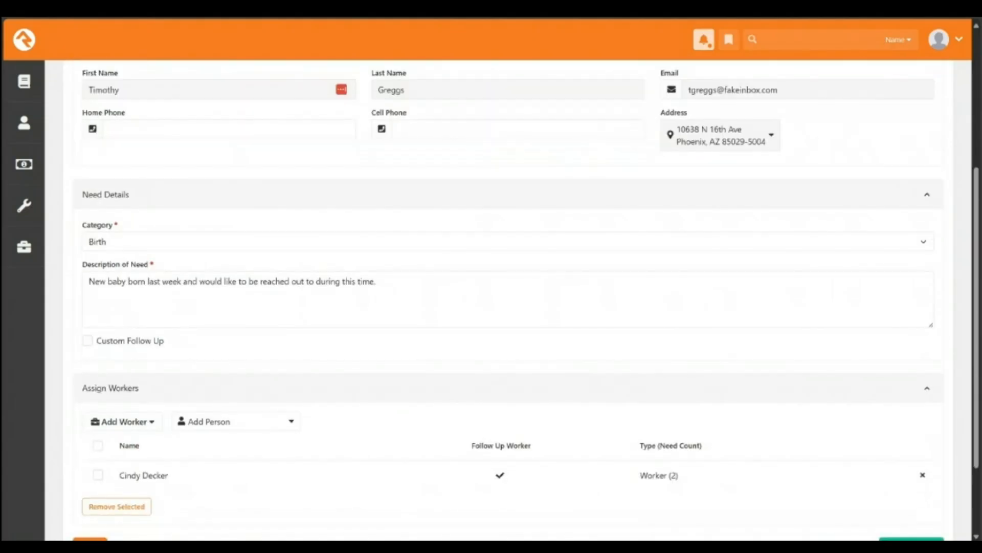
pyautogui.click(376, 281)
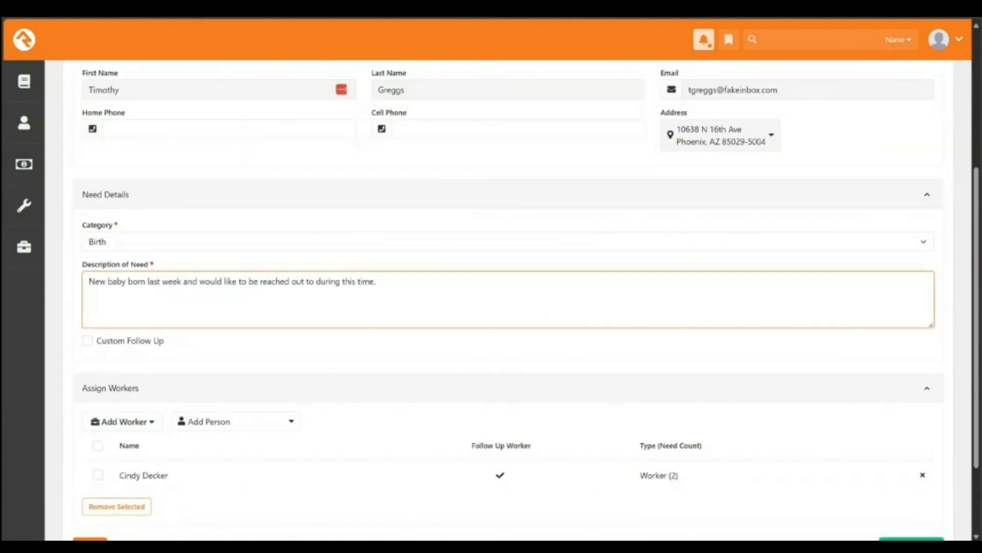
pyautogui.hotkey('ctrl', 'a')
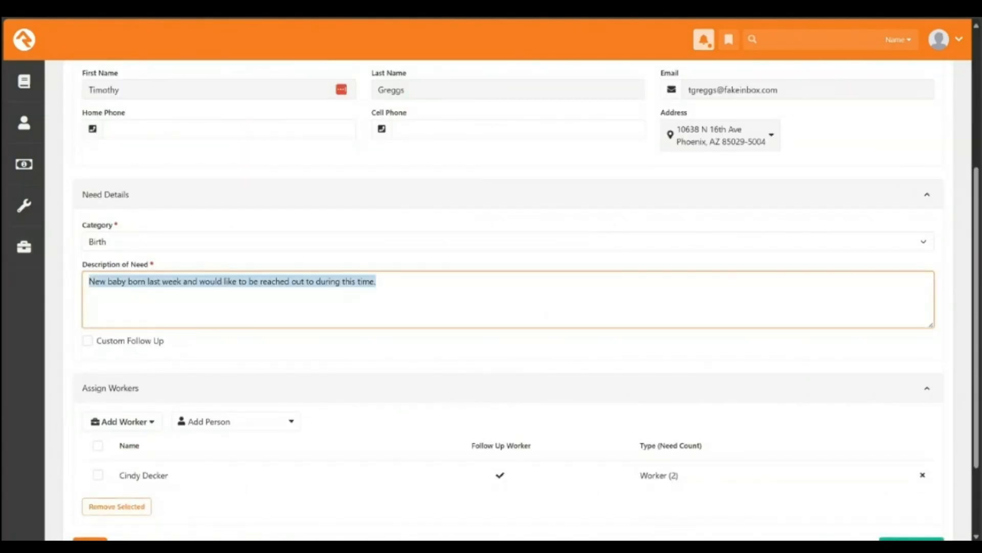
pyautogui.click(376, 282)
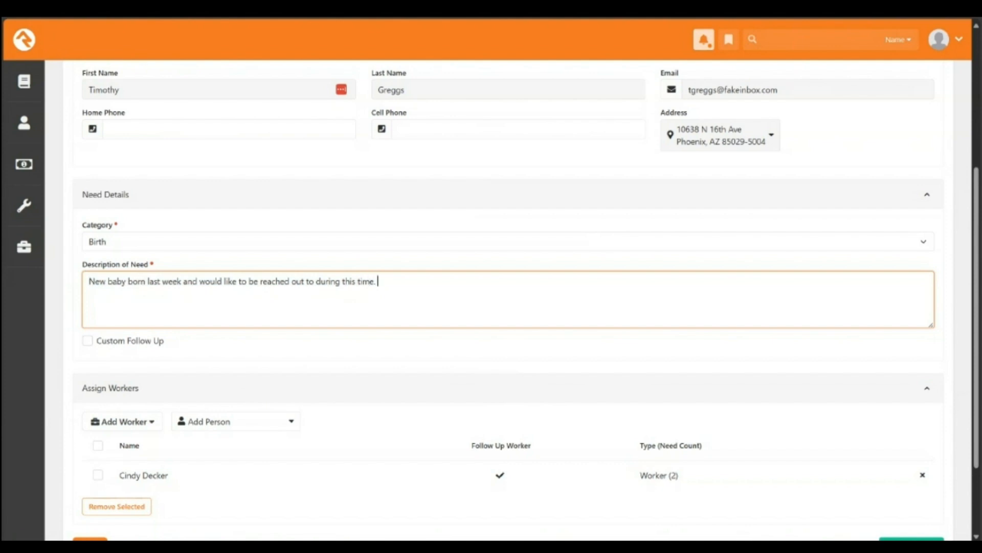
pyautogui.write('Tim needs to be specifically')
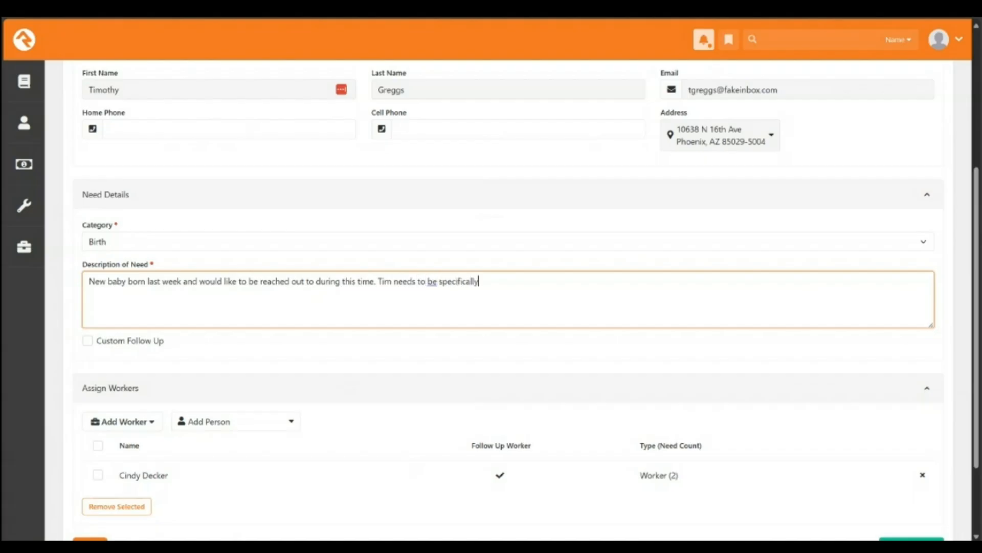
pyautogui.write(' reached out to as he is fee')
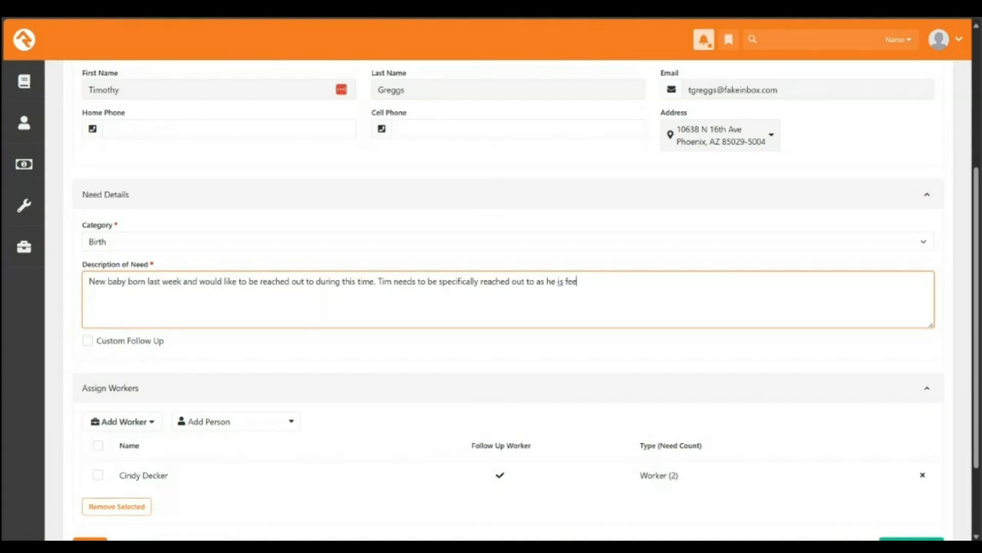
pyautogui.write('ling neglected.')
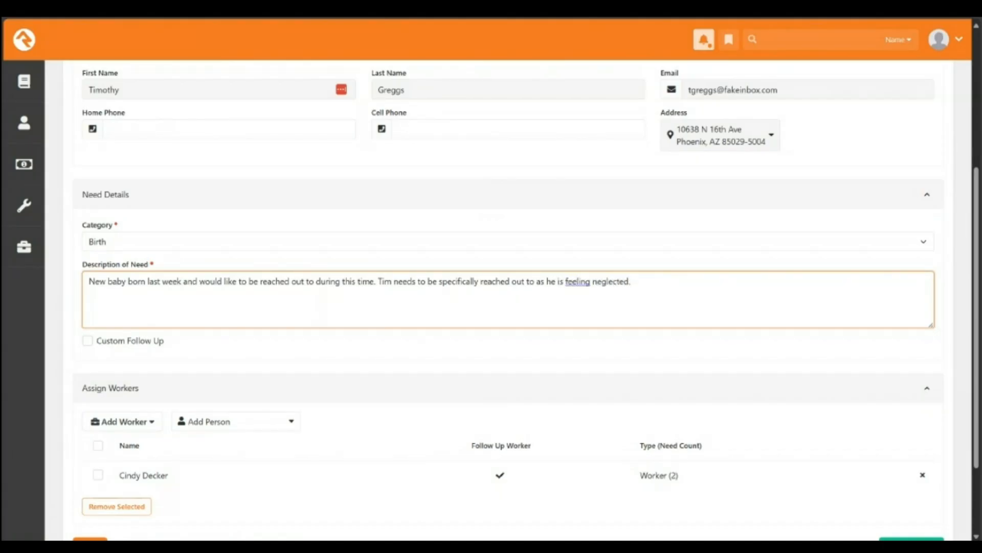
pyautogui.scroll(-2, 512, 307)
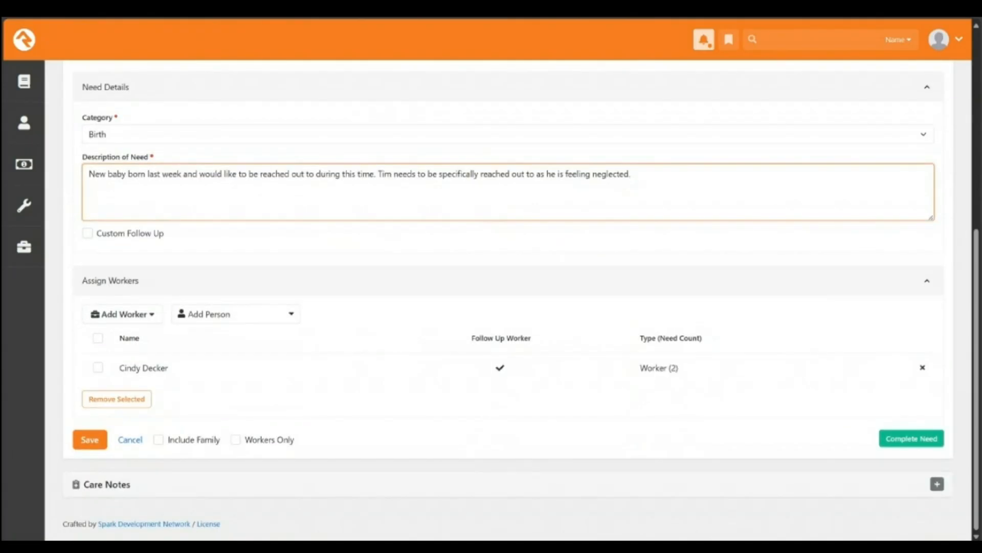
pyautogui.click(90, 440)
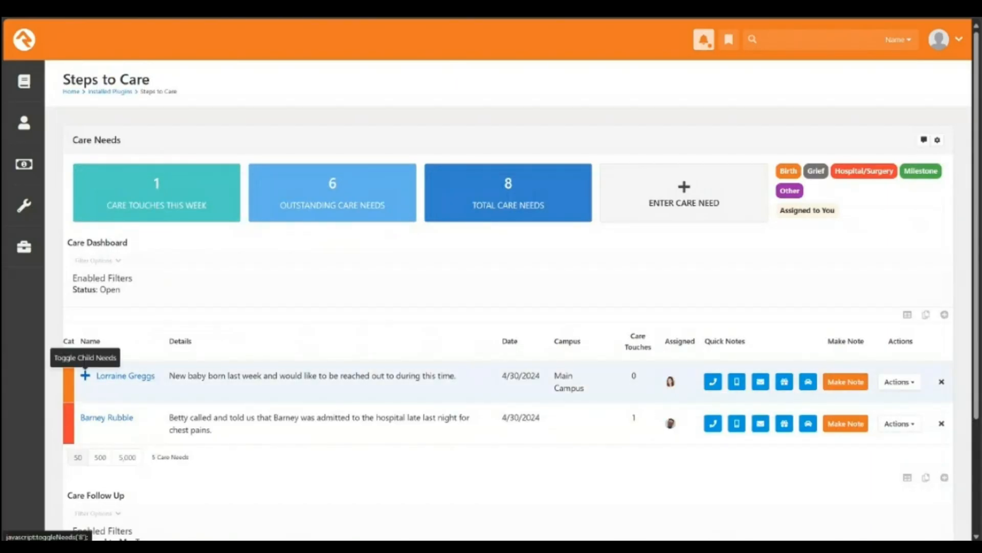
# Step: Expand the family's birth need to show its three individual child needs
pyautogui.click(85, 375)
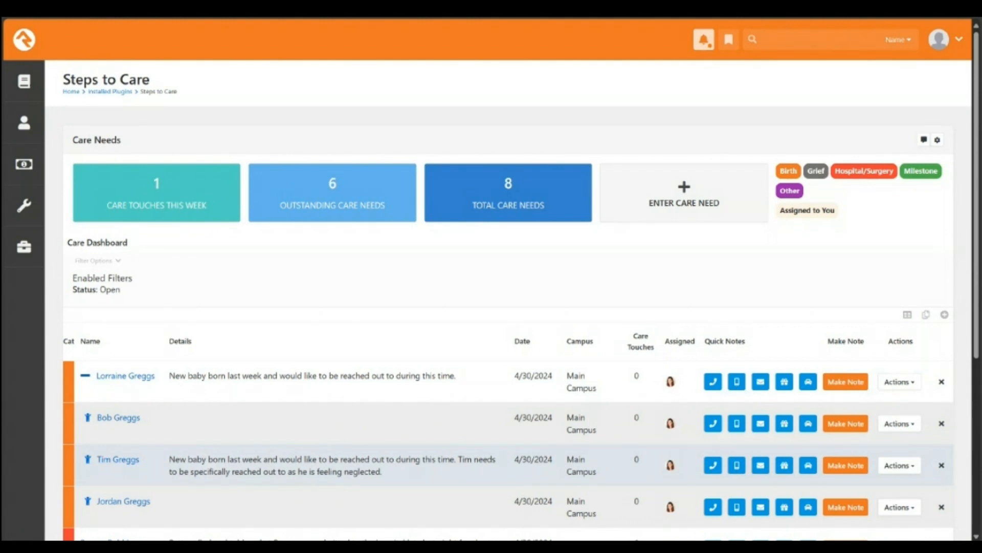
pyautogui.scroll(-3, 491, 307)
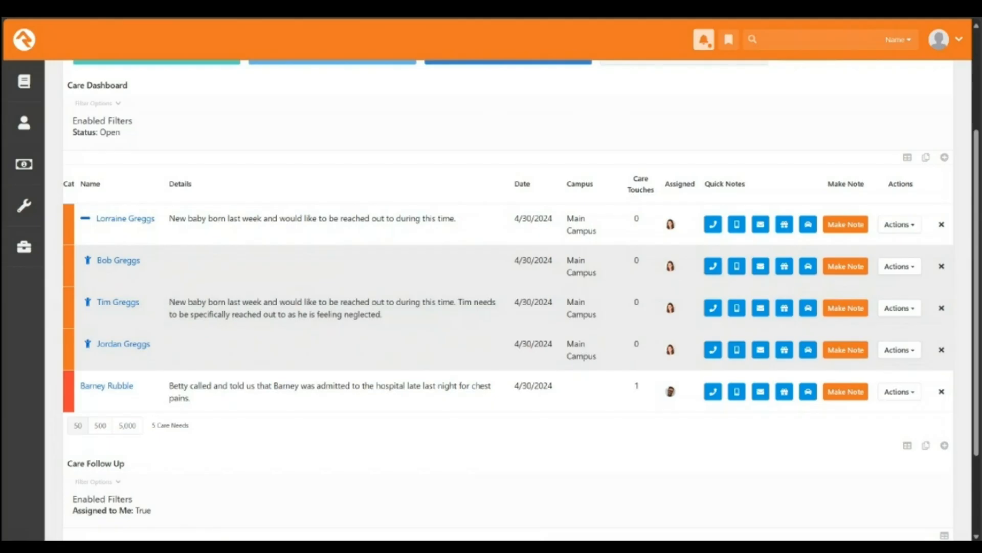
pyautogui.scroll(-3, 507, 302)
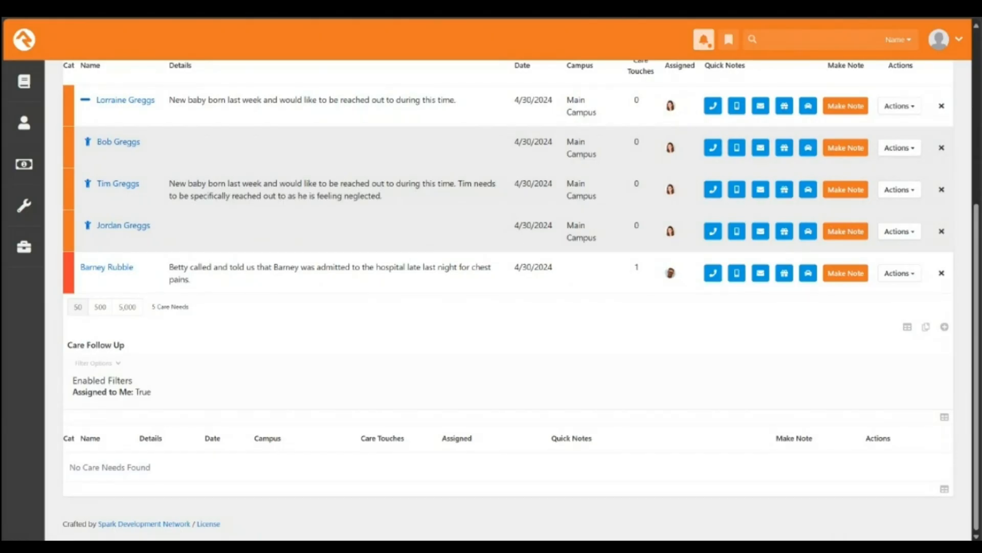
# Step: Collapse the family's child needs and open Care Configuration from the Care Needs block
pyautogui.scroll(6, 507, 302)
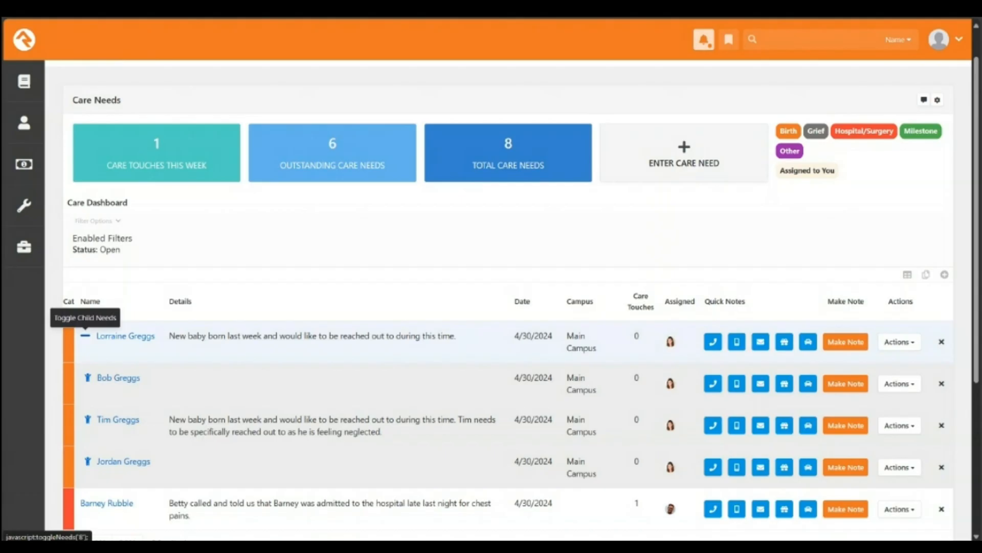
pyautogui.click(85, 335)
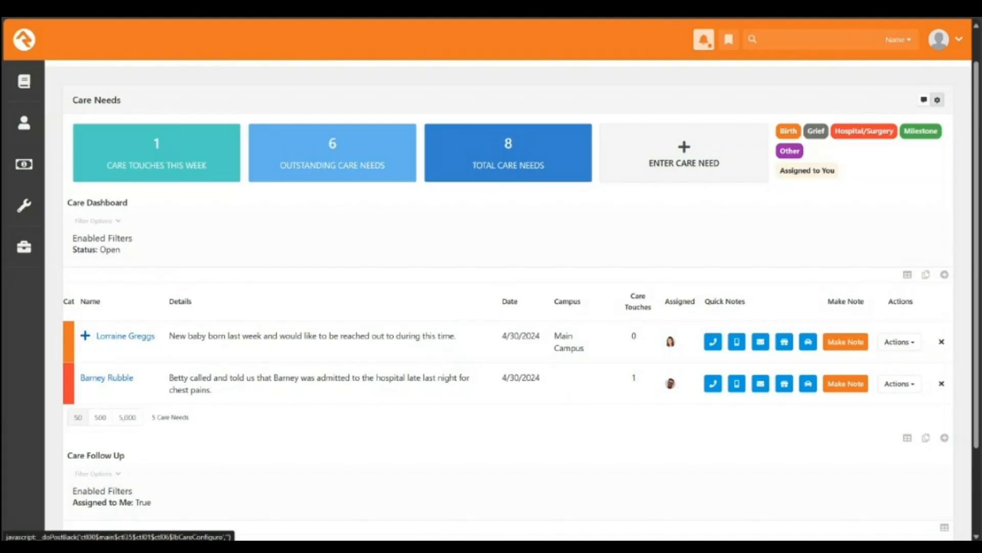
pyautogui.click(937, 100)
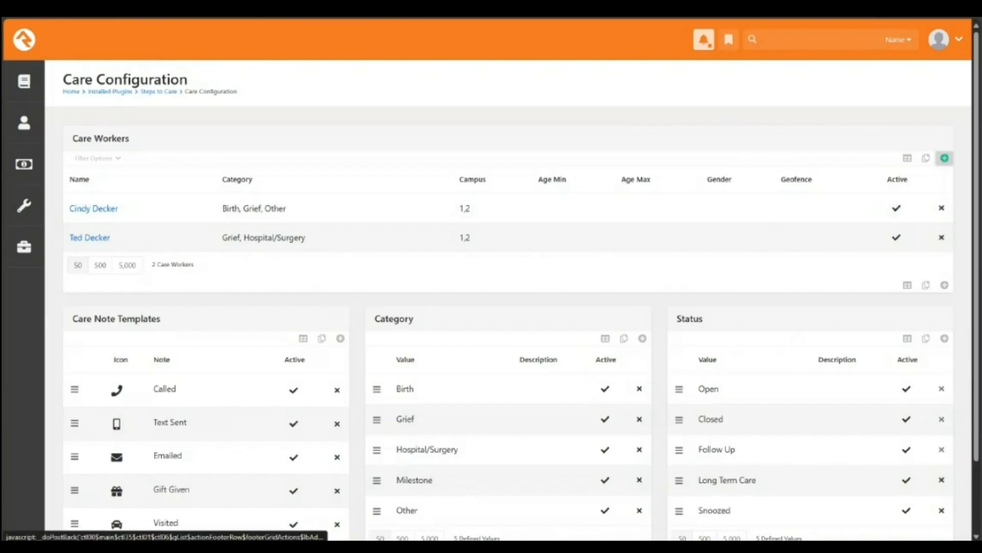
pyautogui.click(945, 157)
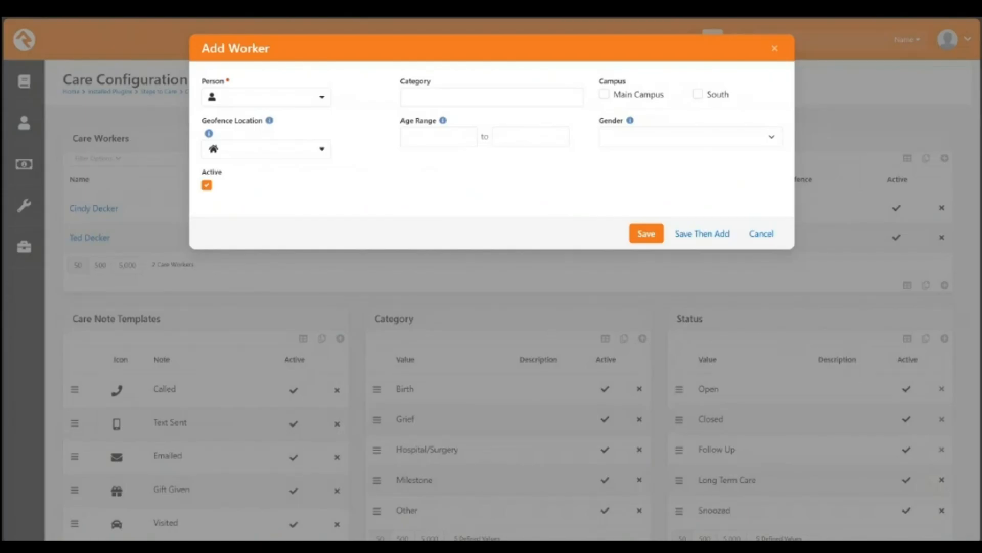
pyautogui.click(491, 97)
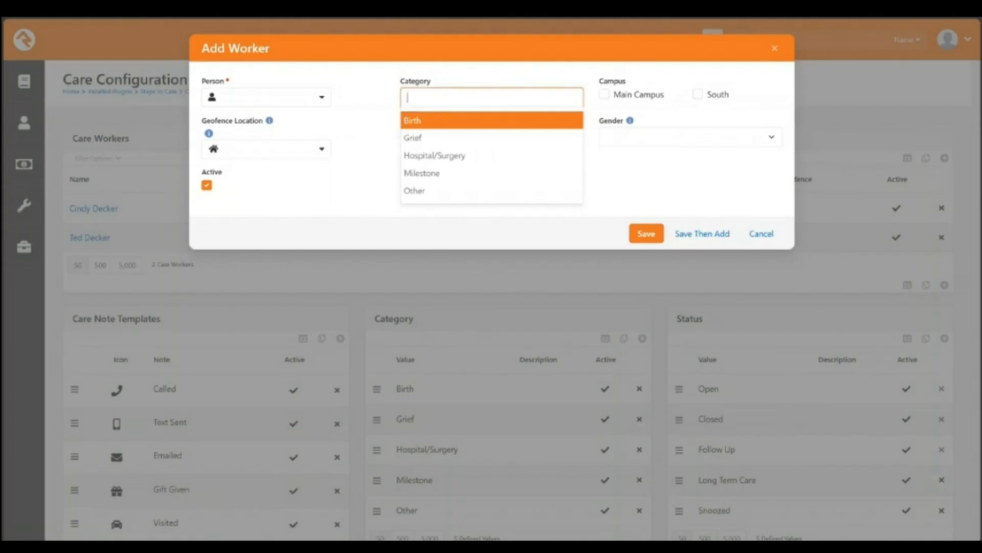
pyautogui.press('Down')
pyautogui.press('Down')
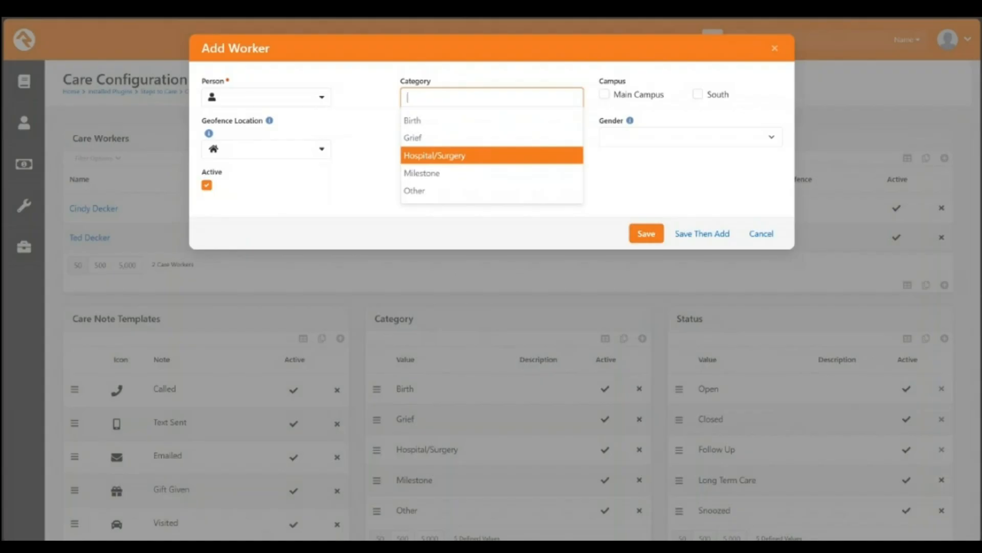
pyautogui.press('Up')
pyautogui.press('Up')
pyautogui.click(761, 234)
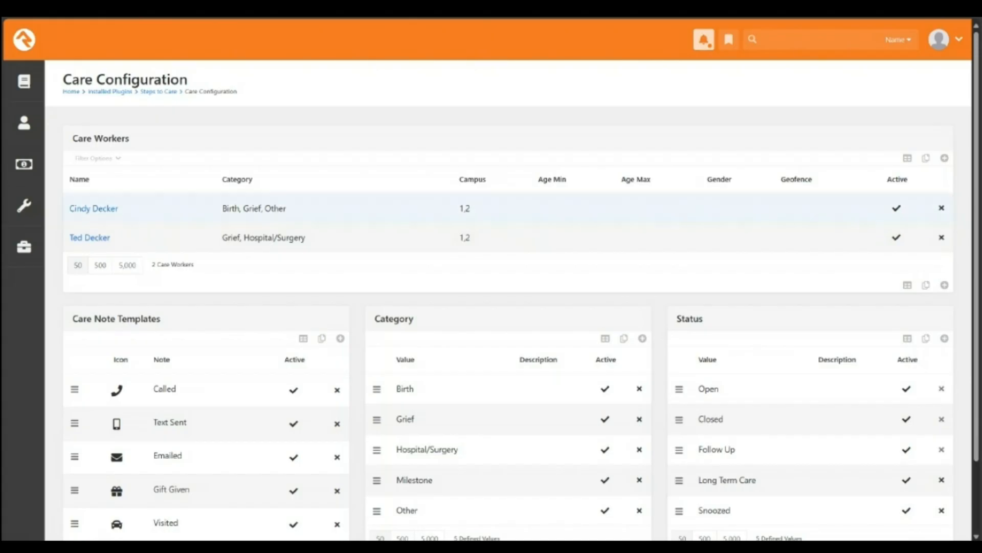
# Step: Review an existing care worker's categories and campuses without changes, then return to Steps to Care
pyautogui.click(94, 208)
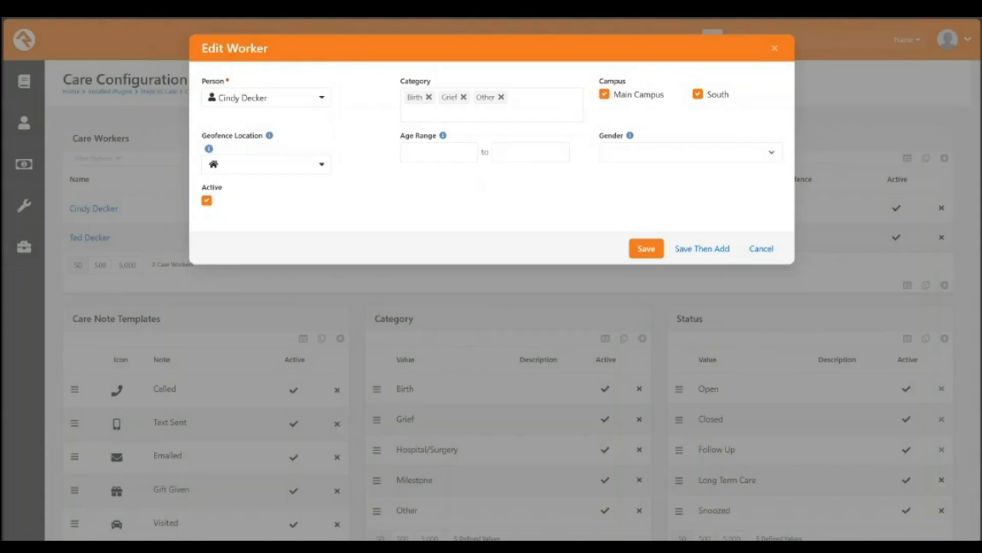
pyautogui.click(761, 249)
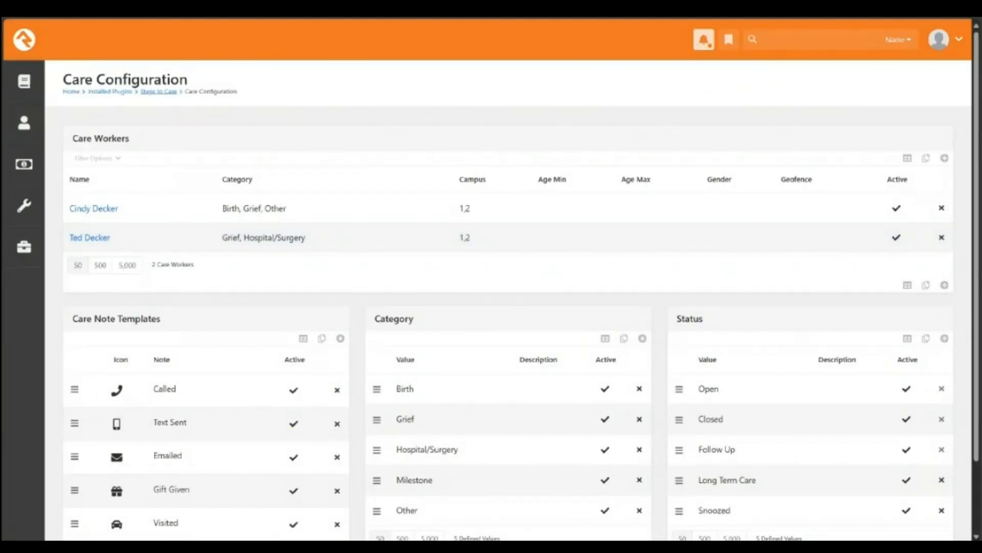
pyautogui.click(159, 92)
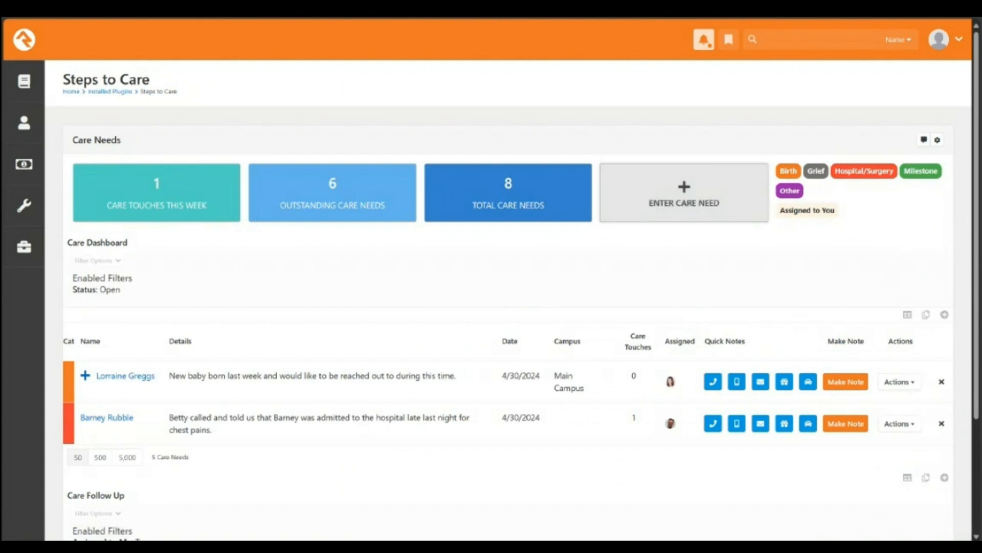
# Step: Open a new Care Entry form and review the Group Type Roles in its block settings
pyautogui.click(684, 192)
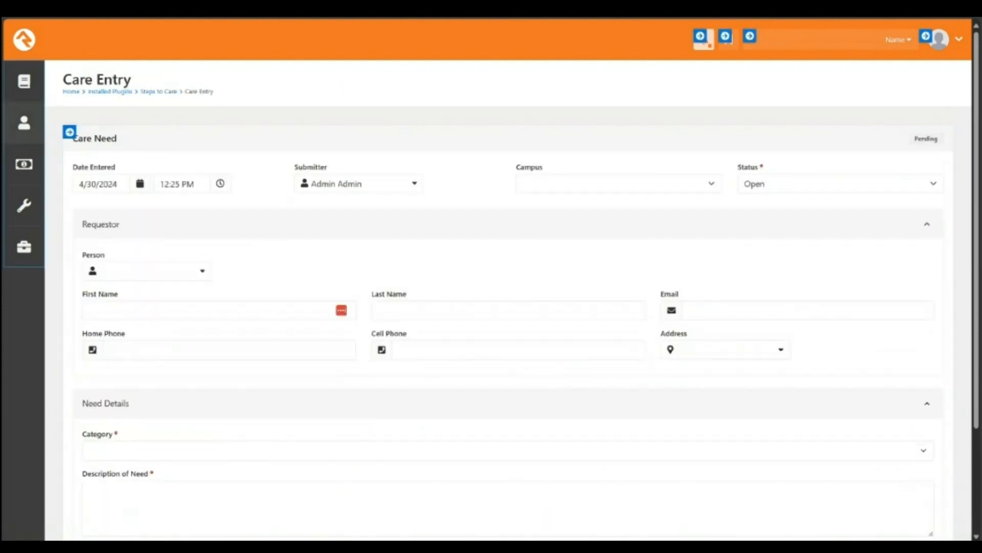
pyautogui.click(114, 132)
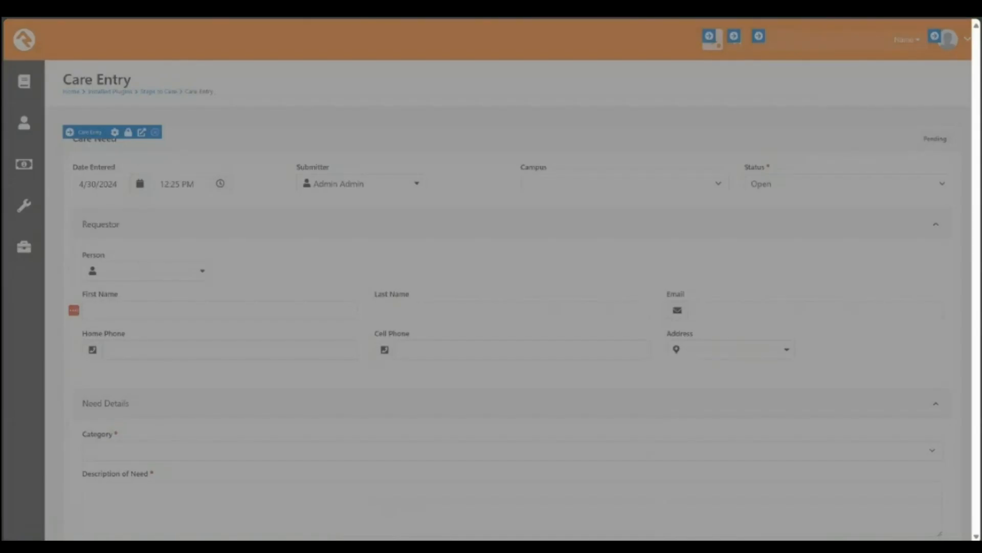
pyautogui.scroll(-2, 487, 307)
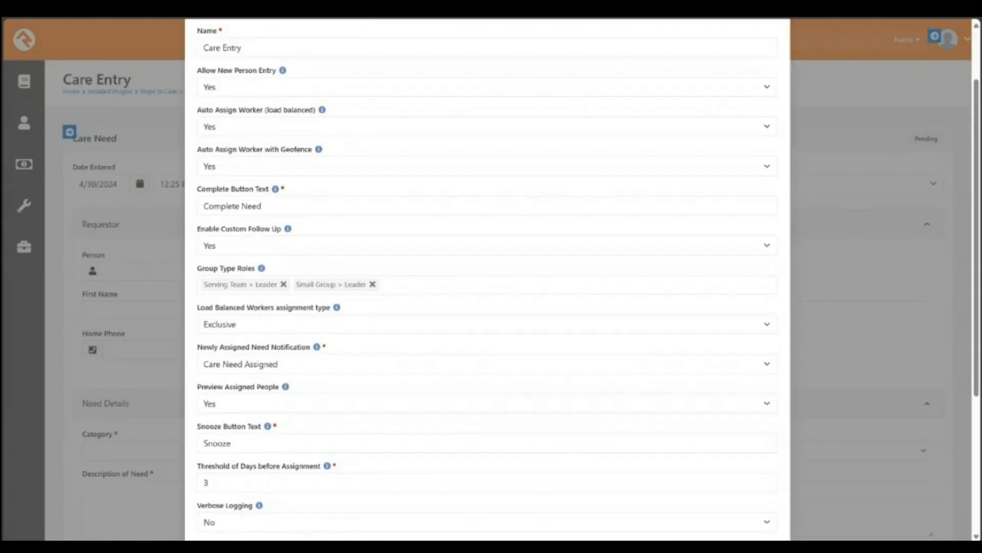
pyautogui.click(488, 284)
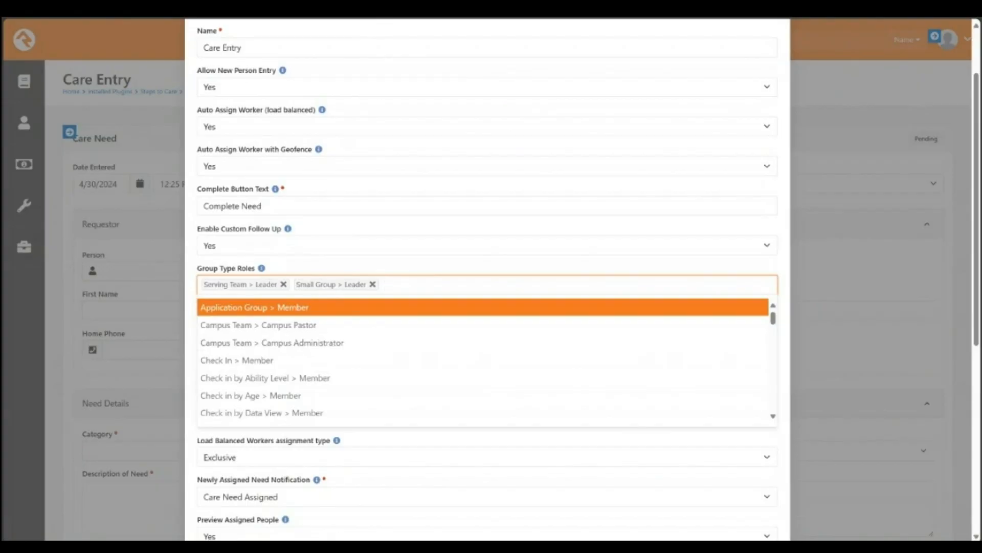
pyautogui.click(487, 268)
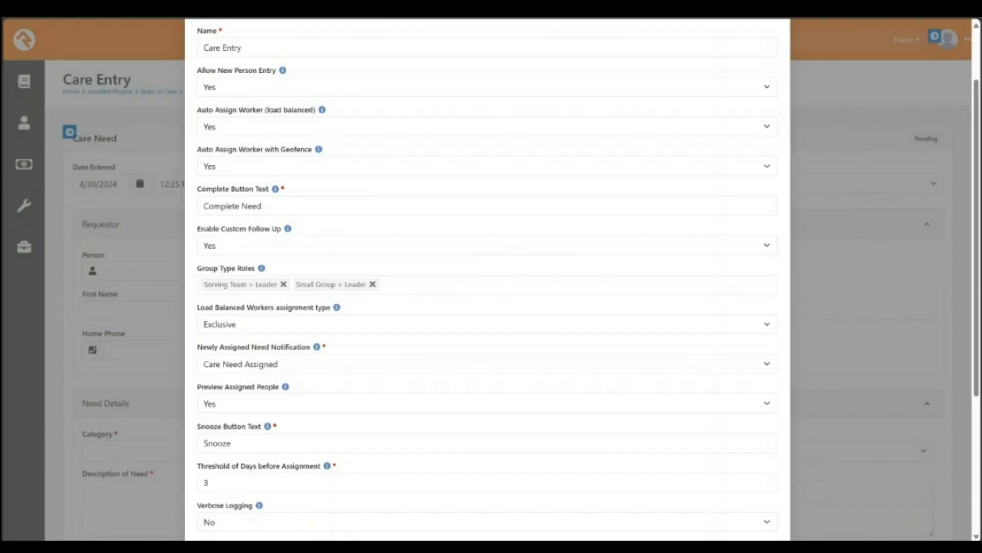
pyautogui.scroll(2, 488, 282)
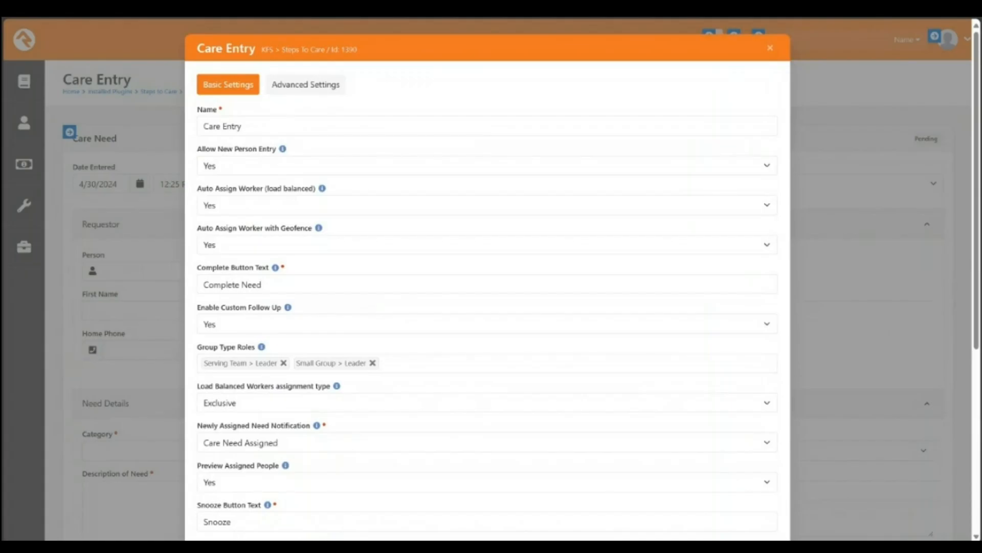
pyautogui.click(770, 48)
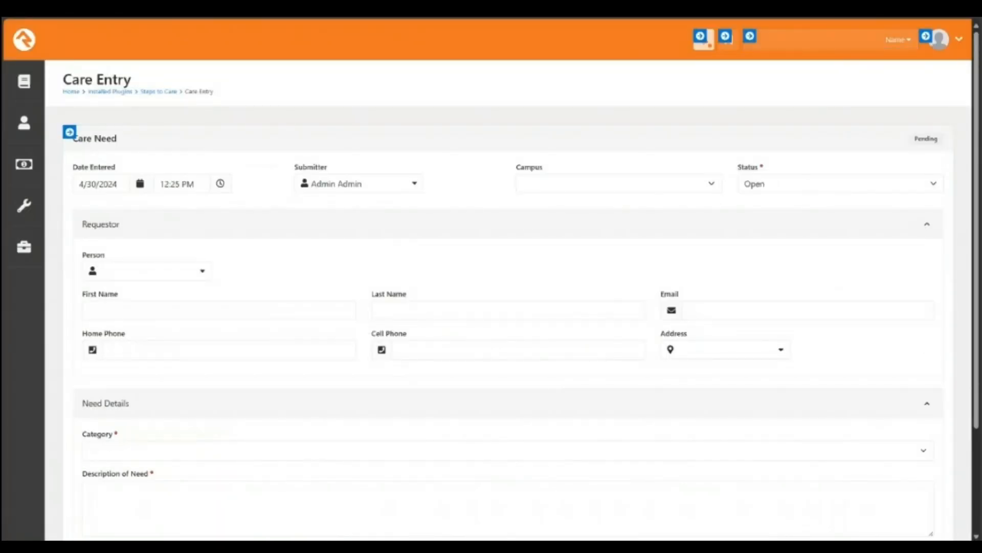
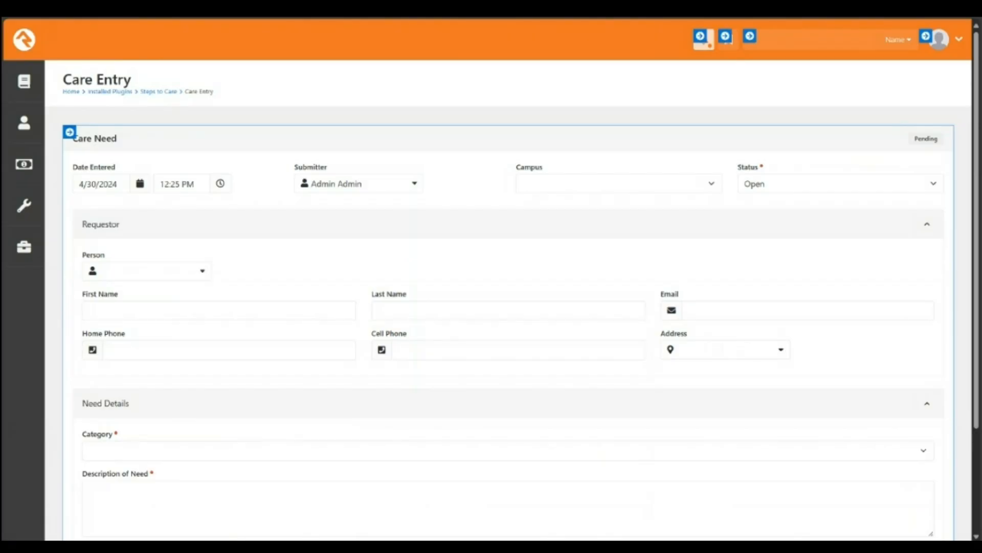
# Step: Leave the unsaved care entry form and scroll through the care needs on Steps to Care
pyautogui.click(158, 91)
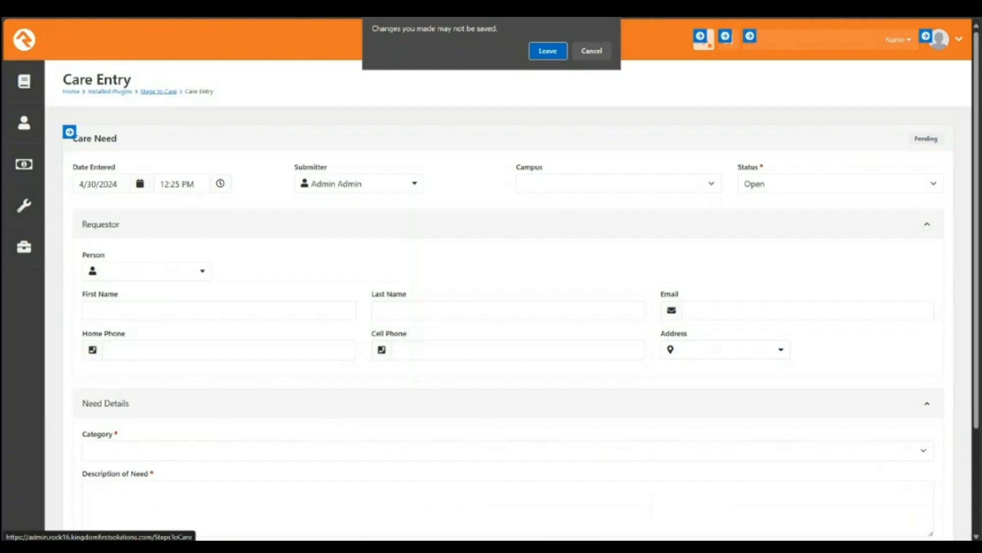
pyautogui.press('Return')
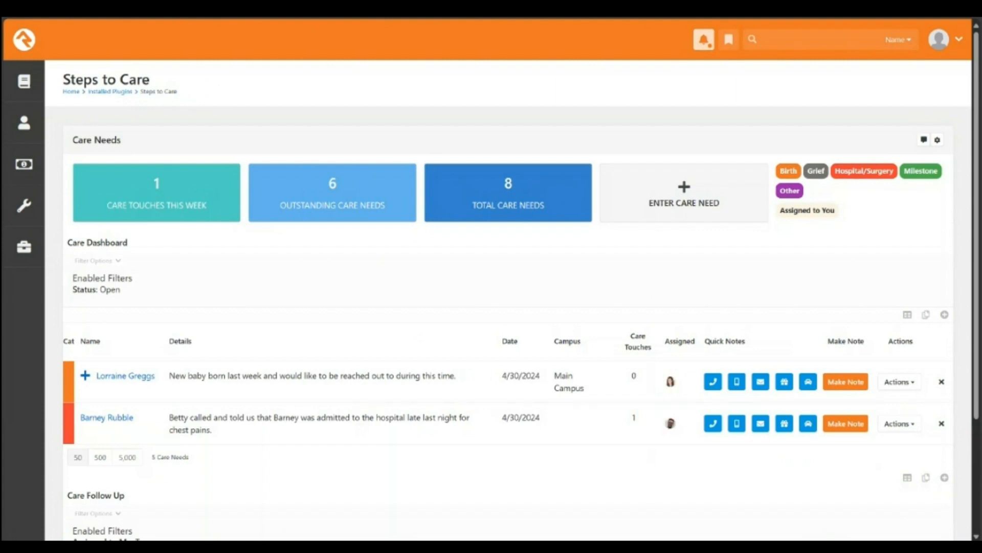
pyautogui.scroll(-1, 508, 300)
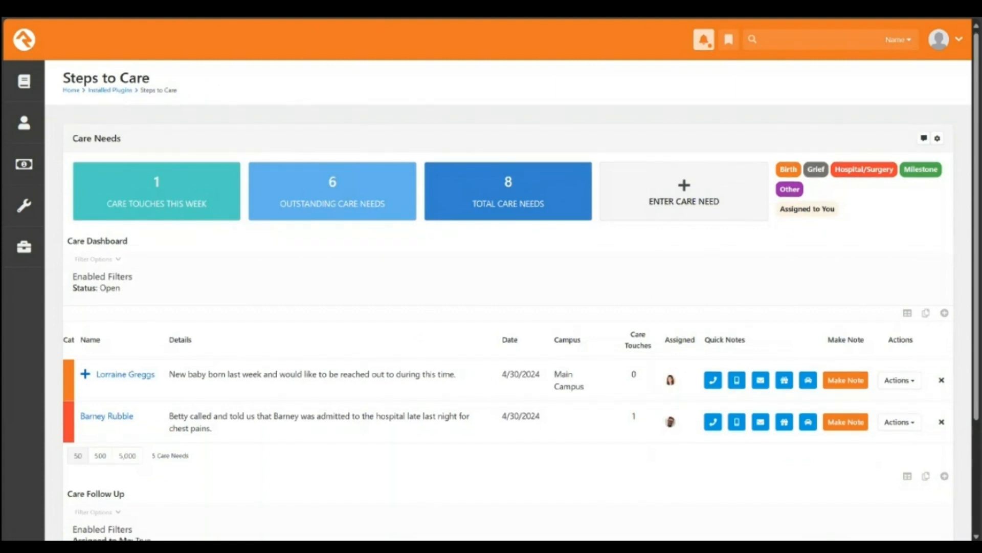
pyautogui.scroll(-2, 508, 300)
pyautogui.scroll(-1, 508, 300)
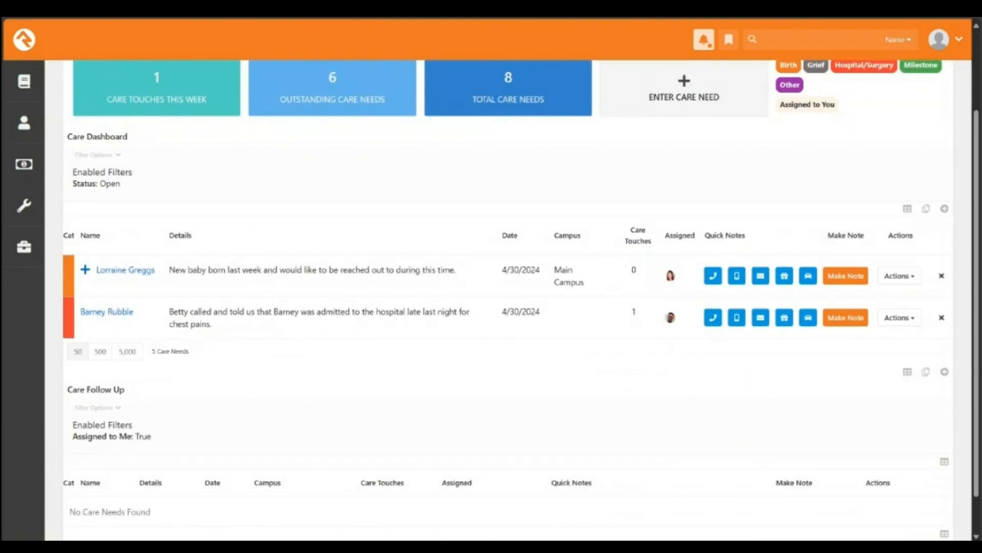
pyautogui.scroll(-1, 508, 299)
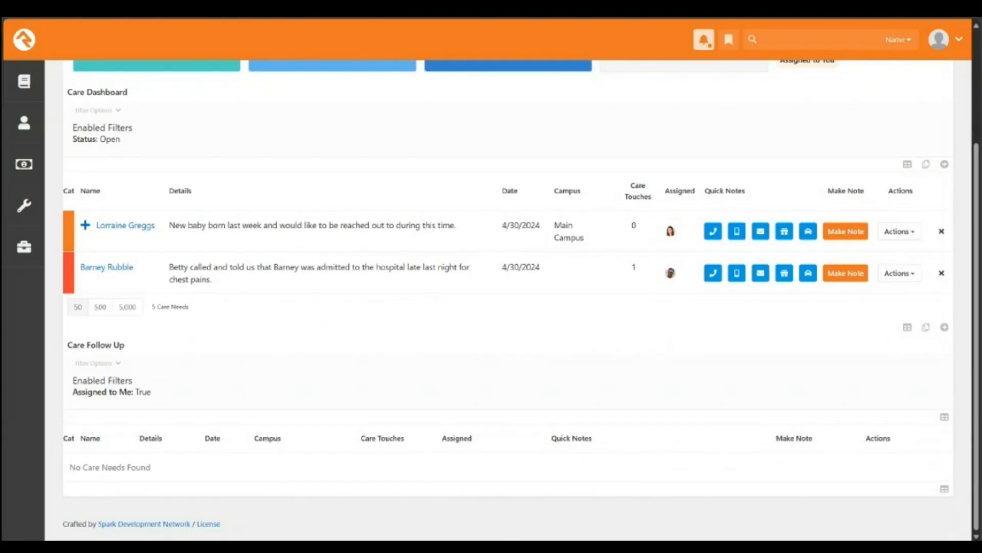
pyautogui.scroll(3, 508, 299)
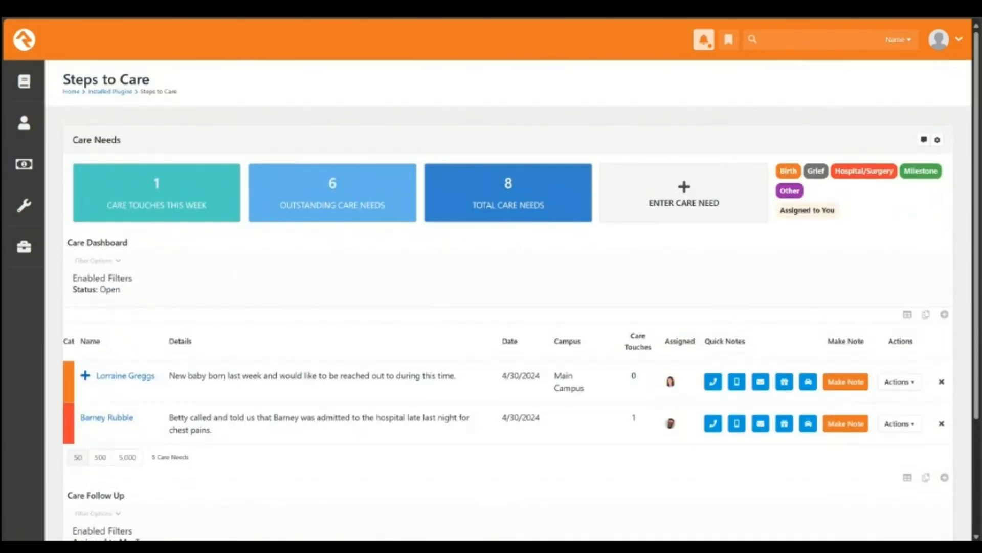
# Step: Expand the Care Dashboard filter options and scroll through the available filters
pyautogui.click(96, 260)
pyautogui.scroll(-3, 508, 300)
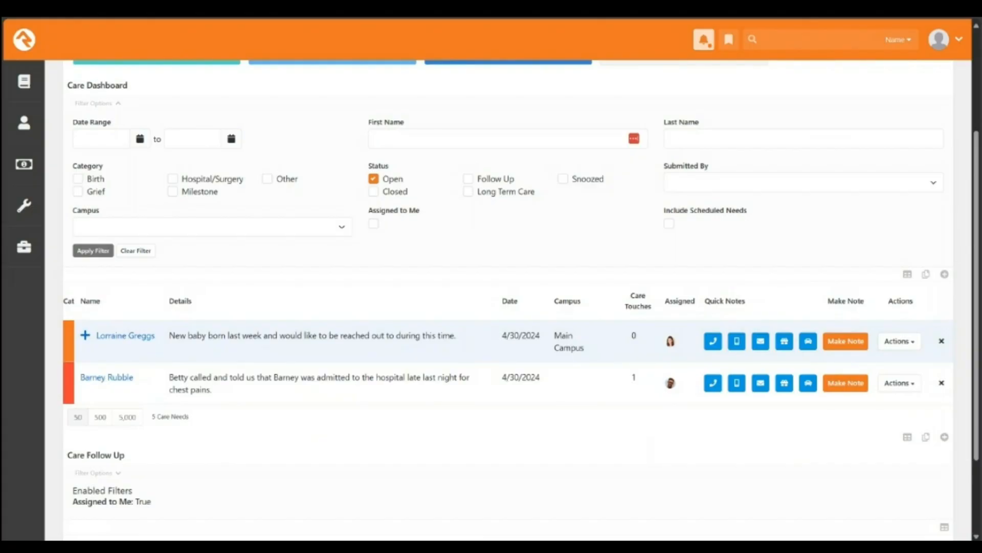
pyautogui.scroll(-2, 506, 296)
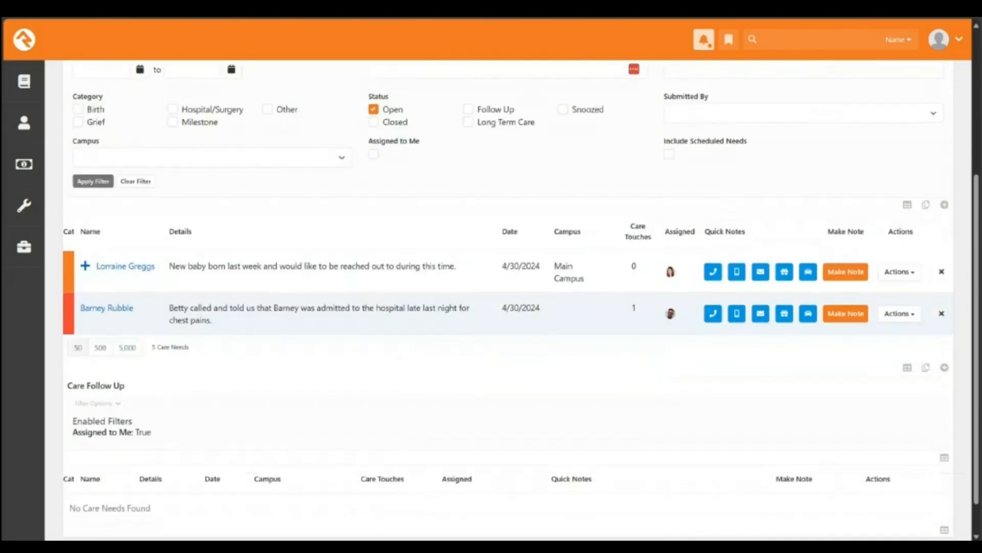
pyautogui.scroll(-1, 506, 297)
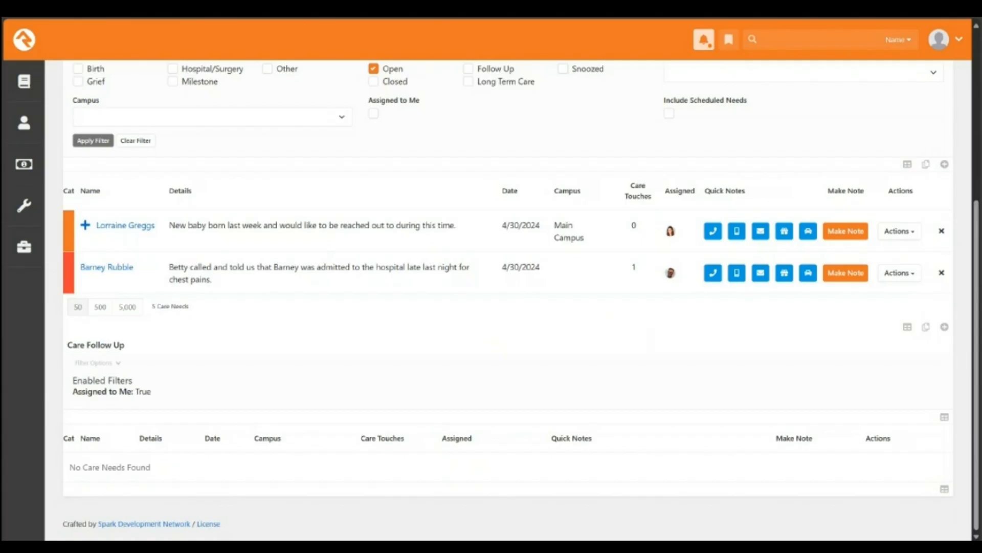
pyautogui.scroll(3, 118, 424)
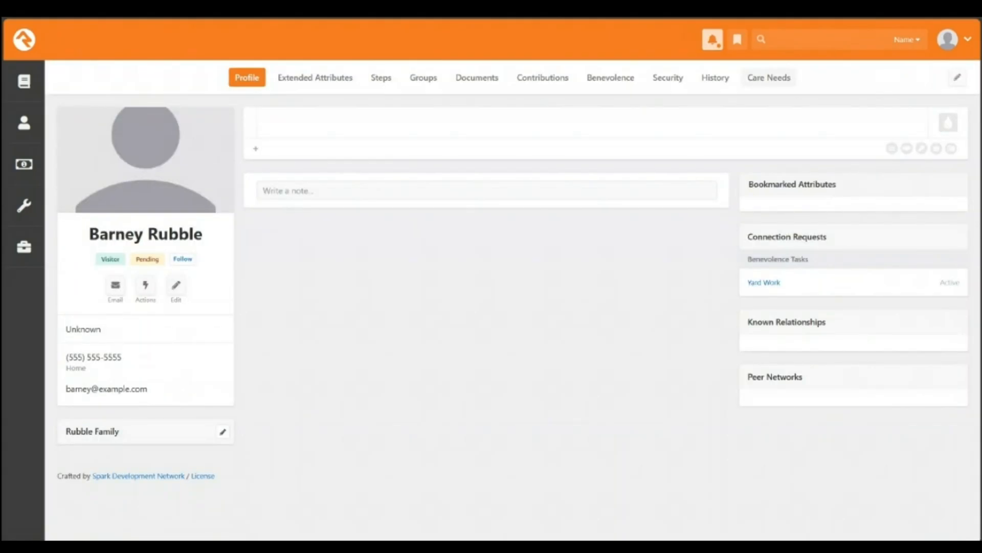
# Step: Open this person's Care Needs tab and add a new care need from its grid
pyautogui.click(769, 77)
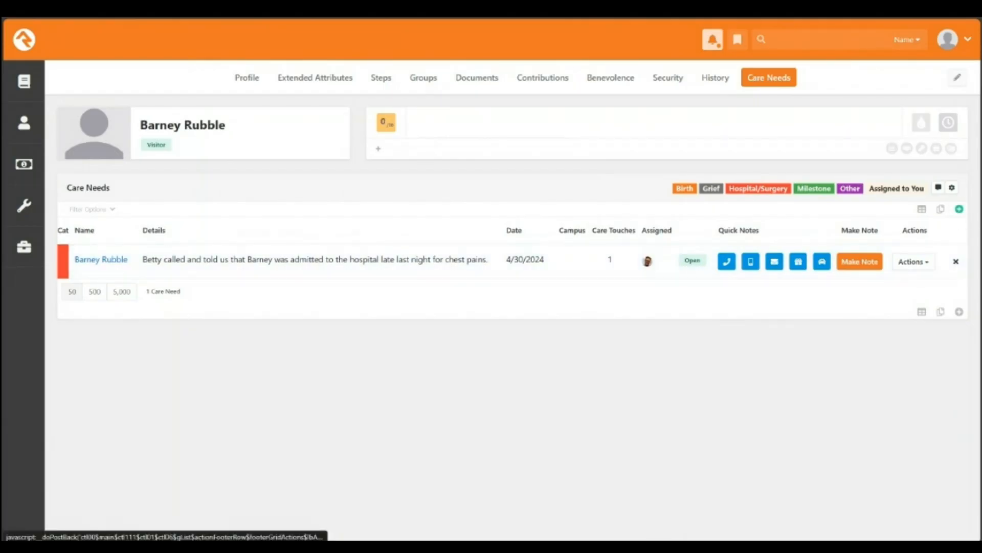
pyautogui.click(959, 209)
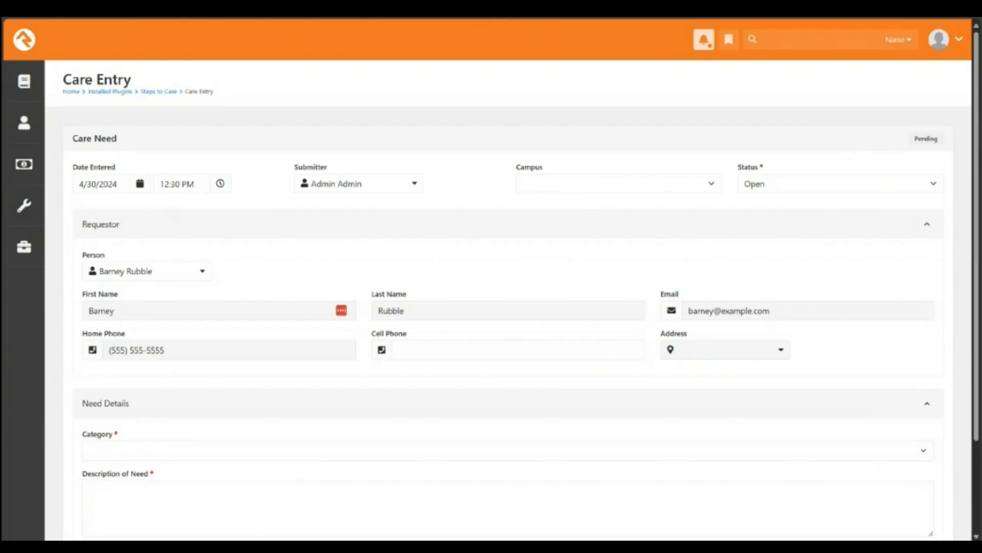
# Step: Choose Hospital/Surgery as category and enter the description 'This is a test of launching from Person Detail Page'
pyautogui.scroll(-2, 508, 299)
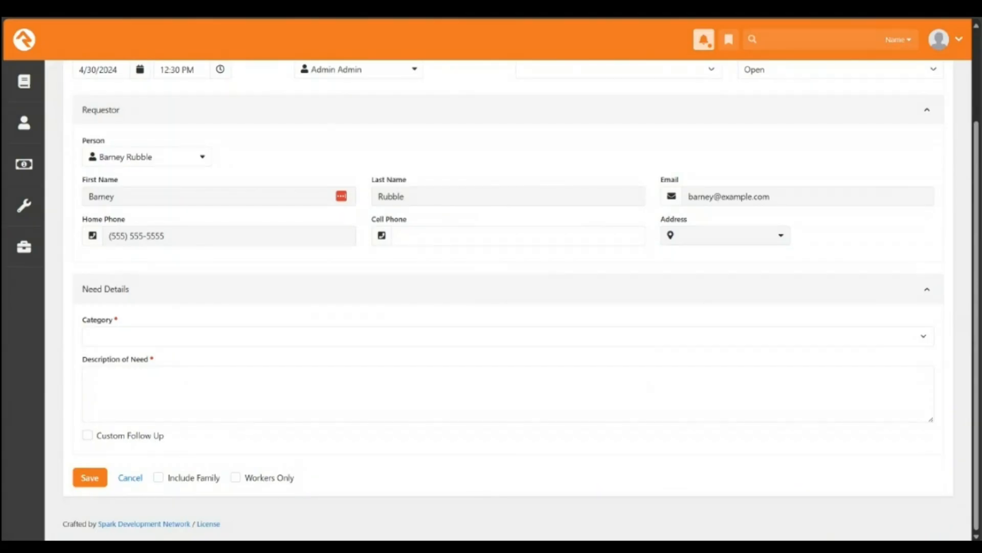
pyautogui.click(153, 337)
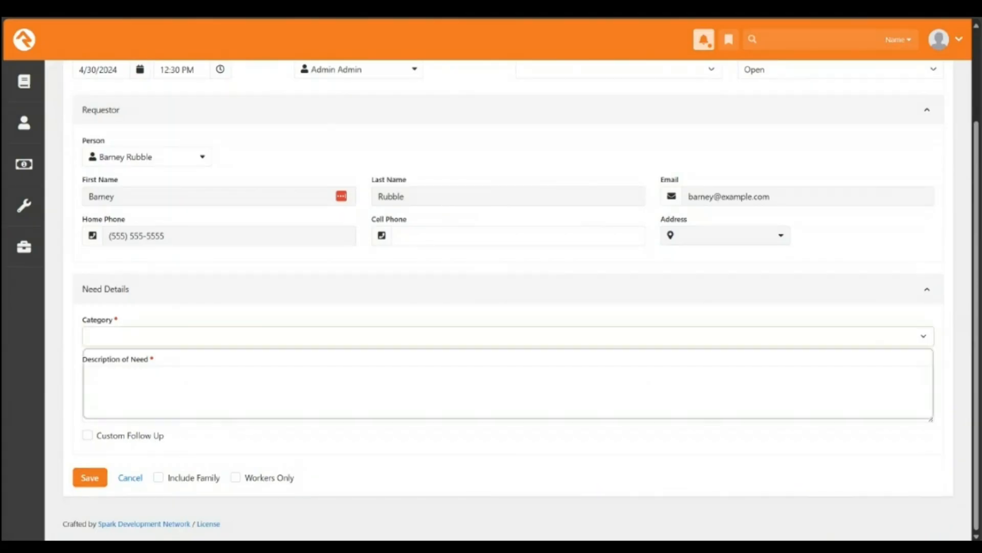
pyautogui.click(153, 388)
pyautogui.click(154, 390)
pyautogui.scroll(2, 508, 299)
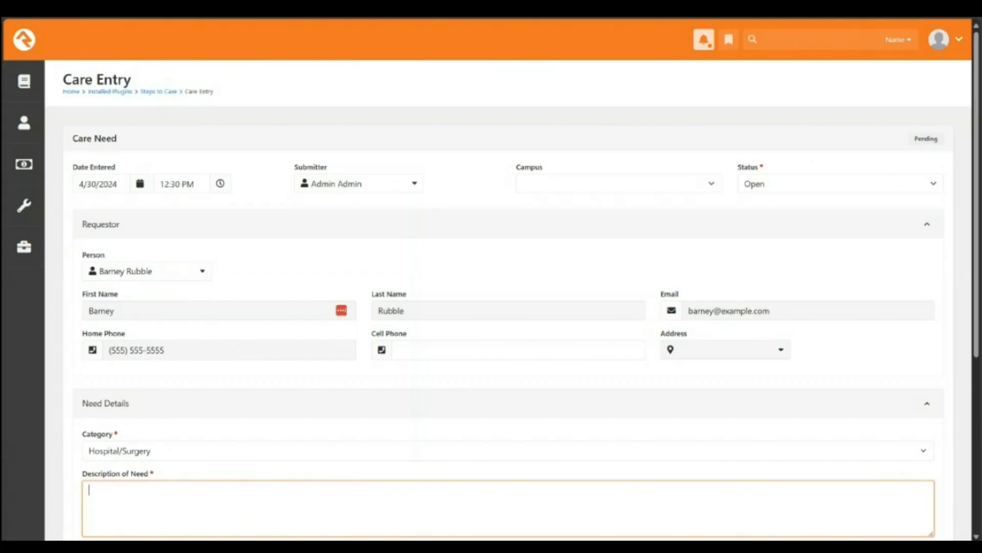
pyautogui.write('This is a t')
pyautogui.write('est of launching t')
pyautogui.write('rom ')
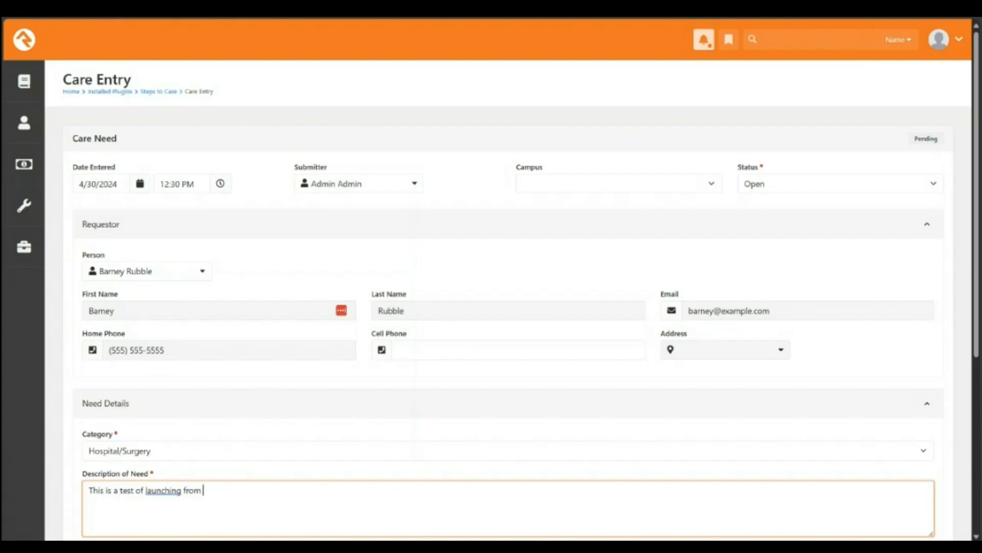
pyautogui.write('Person Detail Page')
# Step: Change the new care need's category from Hospital/Surgery to Grief
pyautogui.scroll(-5, 508, 300)
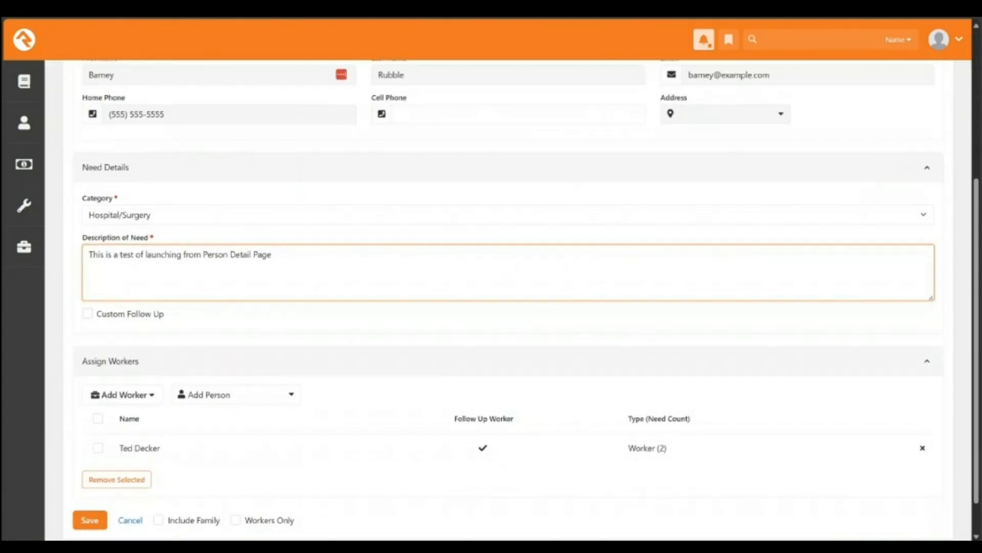
pyautogui.scroll(5, 508, 300)
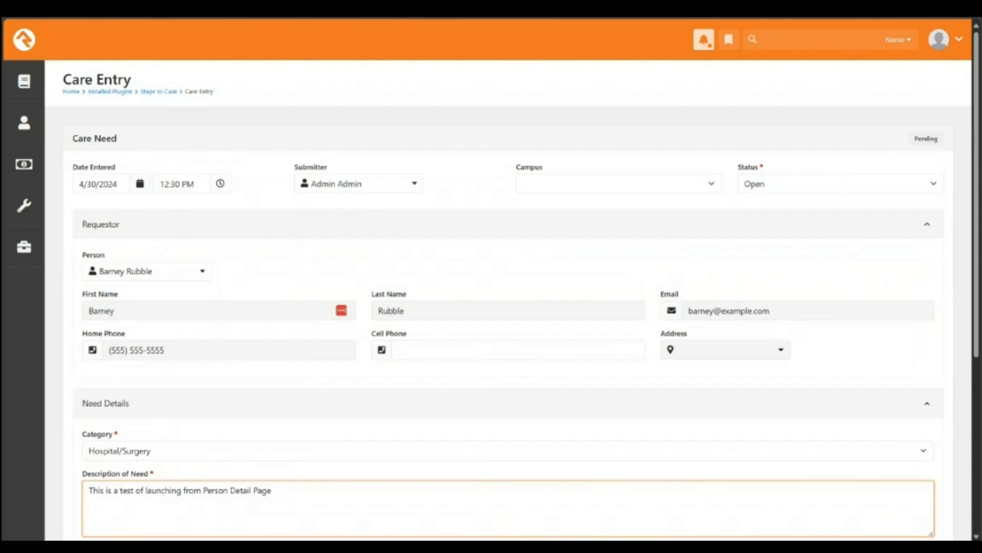
pyautogui.scroll(-1, 491, 307)
pyautogui.scroll(-4, 492, 307)
pyautogui.scroll(3, 491, 306)
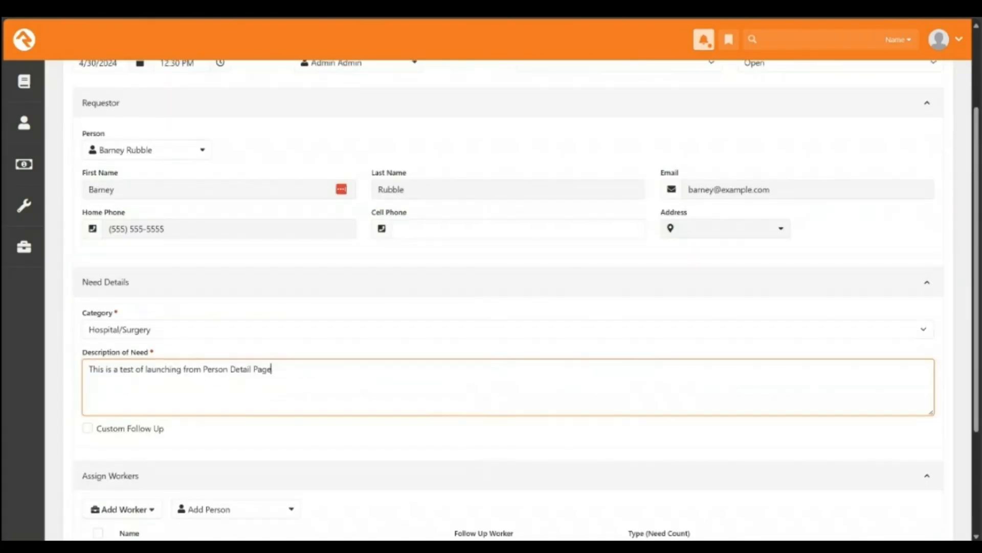
pyautogui.scroll(-3, 491, 306)
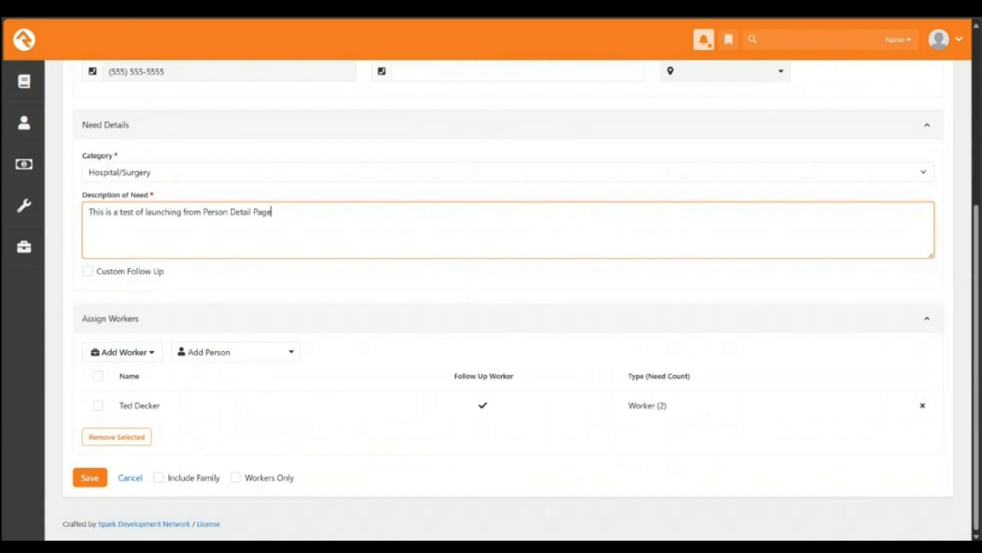
pyautogui.click(508, 172)
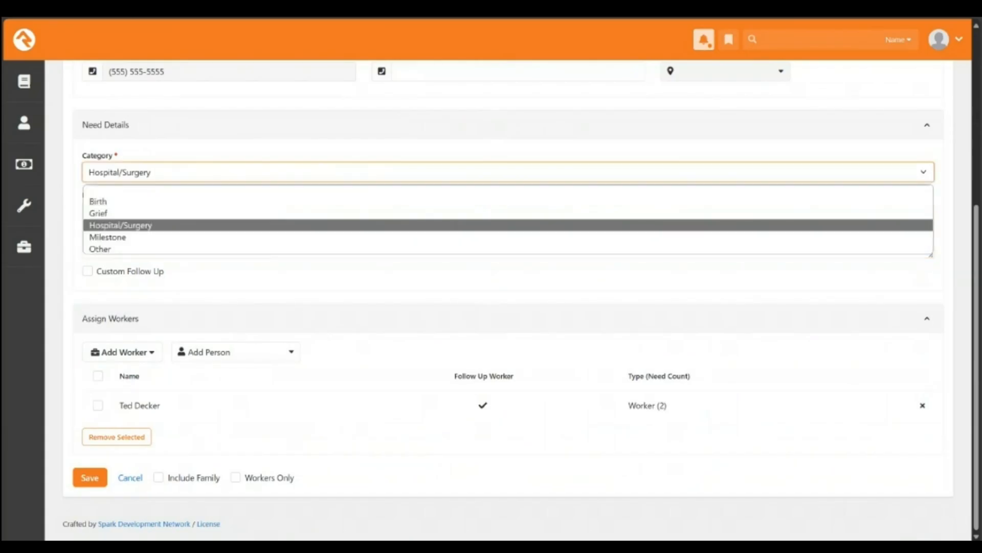
pyautogui.click(98, 213)
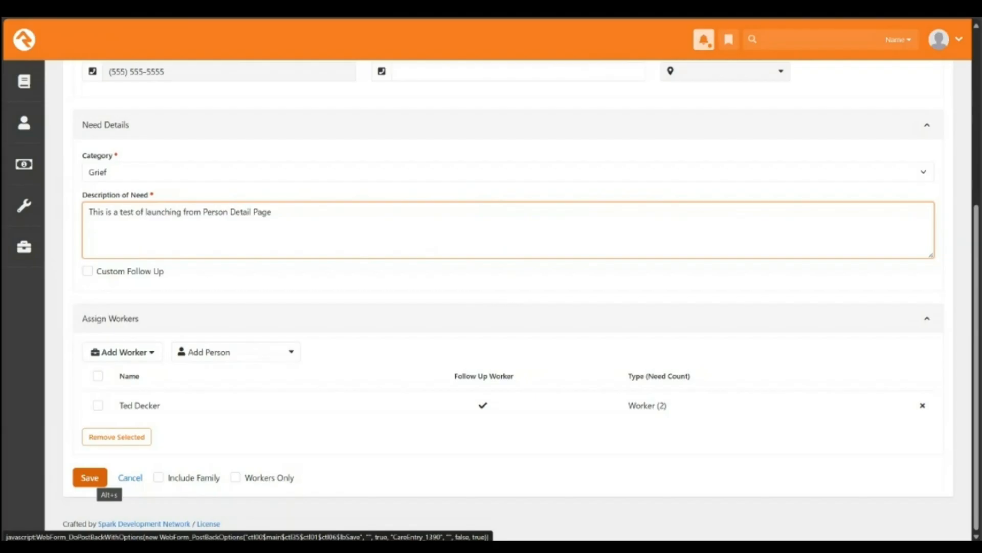
# Step: Save the Grief care need and review its new row on the dashboard
pyautogui.click(89, 478)
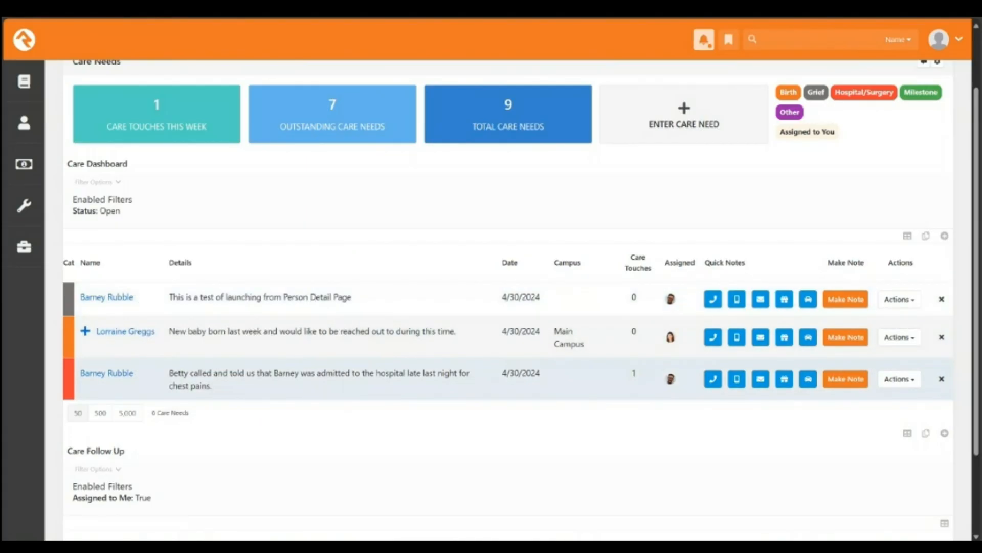
pyautogui.moveTo(106, 297)
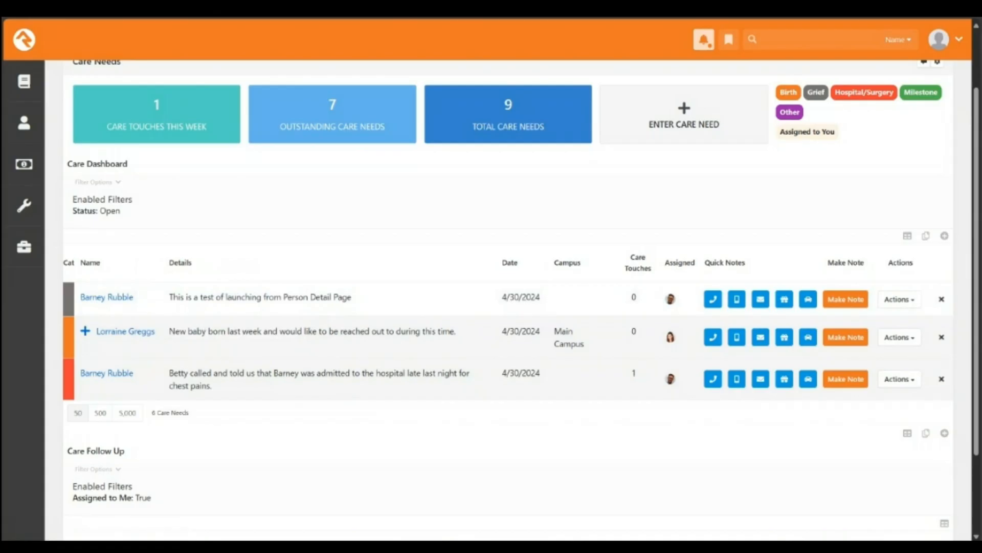
pyautogui.scroll(2, 491, 358)
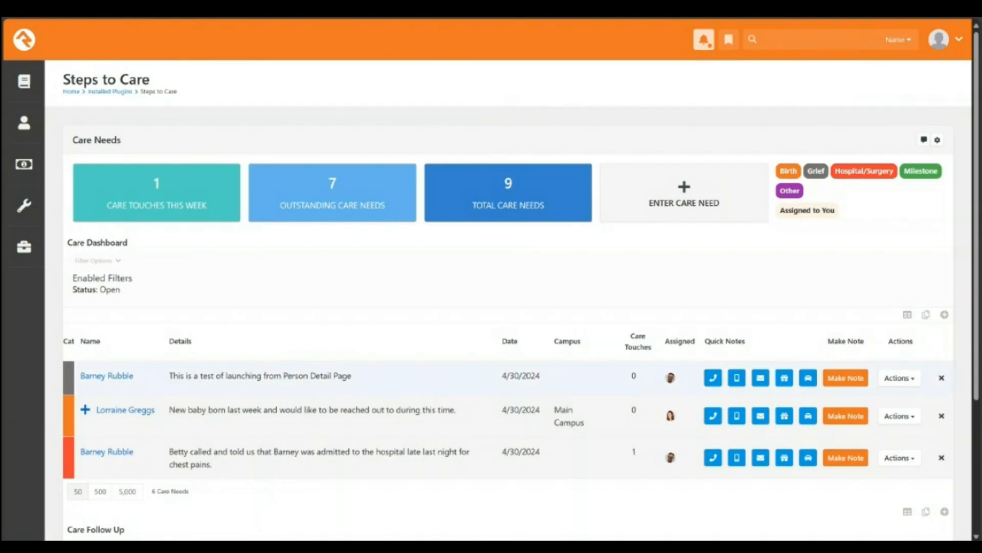
pyautogui.moveTo(106, 375)
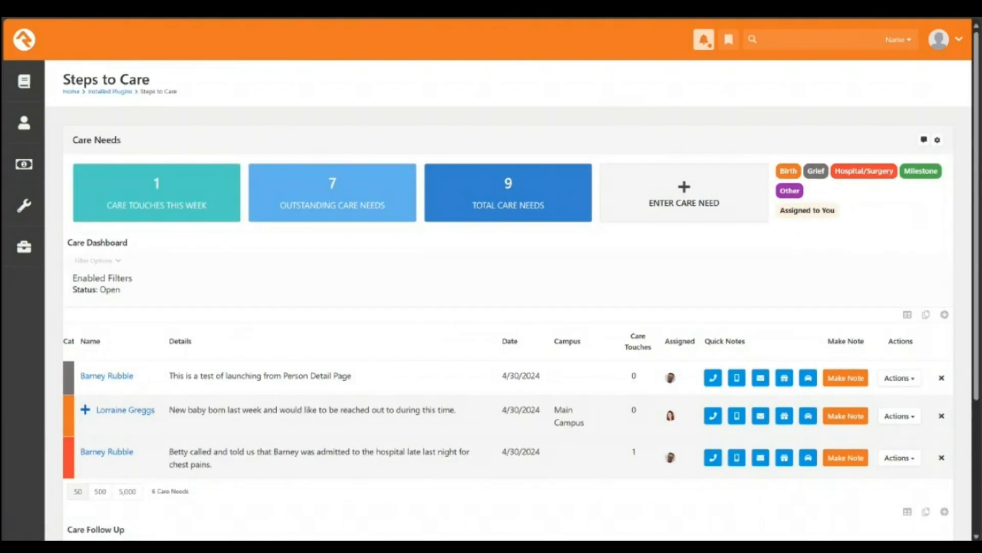
# Step: Go to Communications > System Communications and open Care Need Assigned to preview its email
pyautogui.click(24, 246)
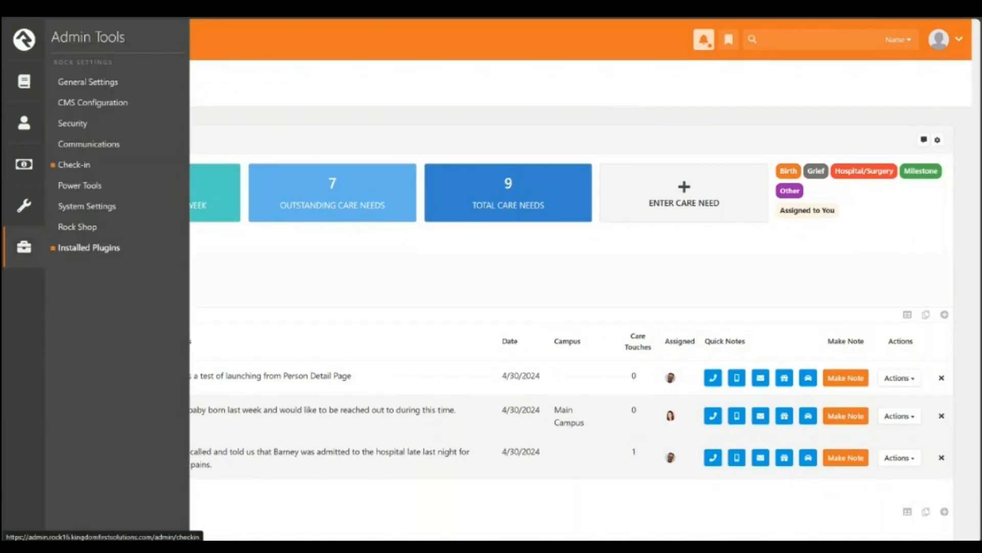
pyautogui.click(88, 144)
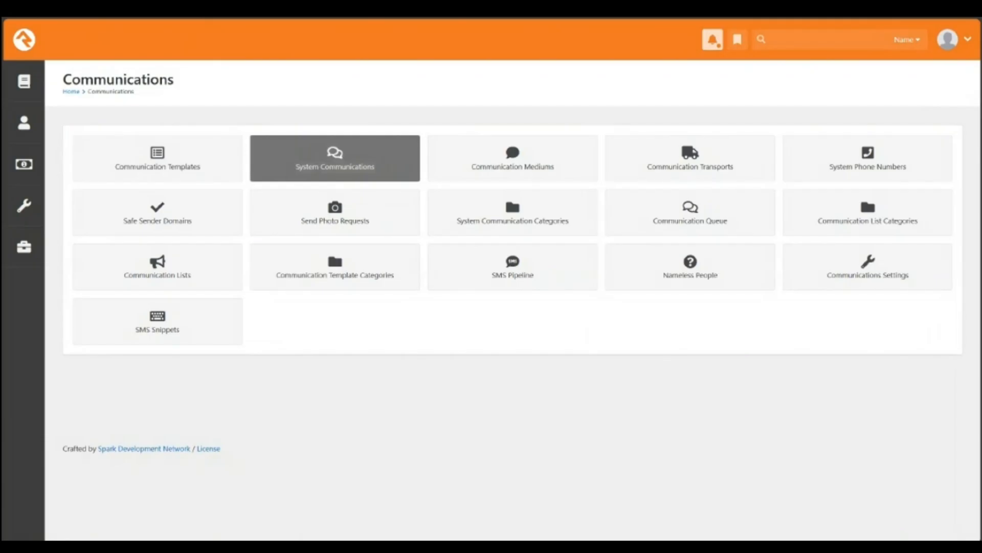
pyautogui.click(335, 158)
pyautogui.scroll(-5, 491, 349)
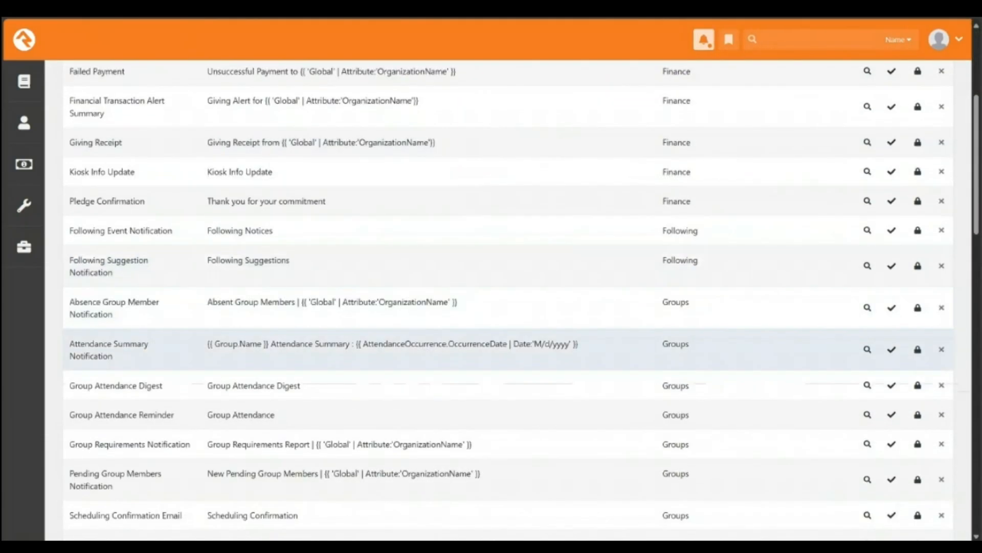
pyautogui.scroll(-5, 491, 343)
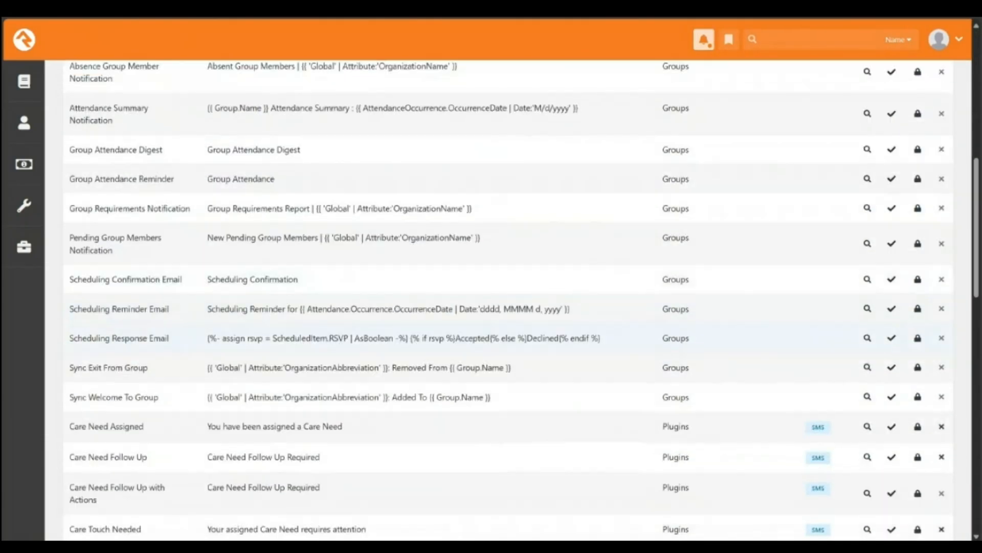
pyautogui.scroll(-2, 491, 358)
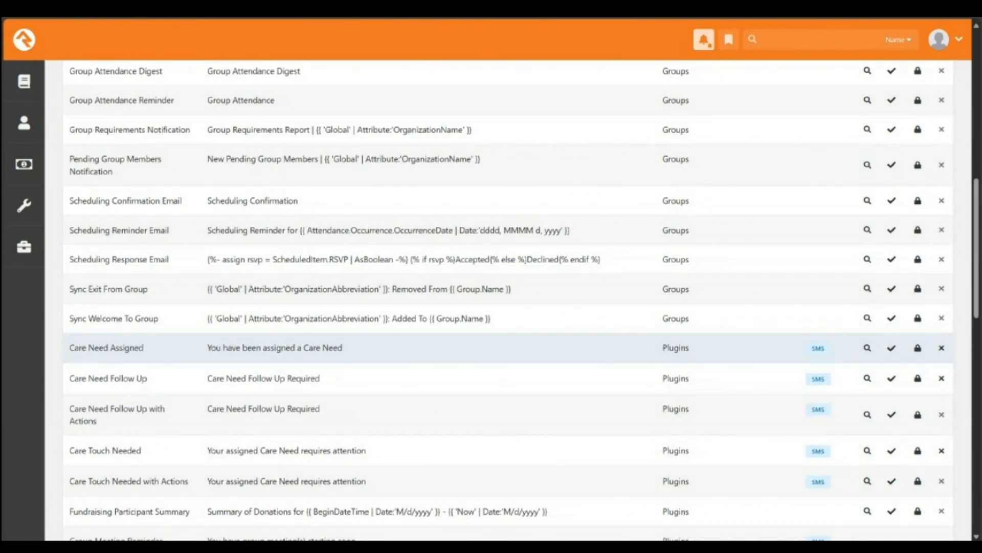
pyautogui.click(275, 348)
pyautogui.scroll(-5, 492, 307)
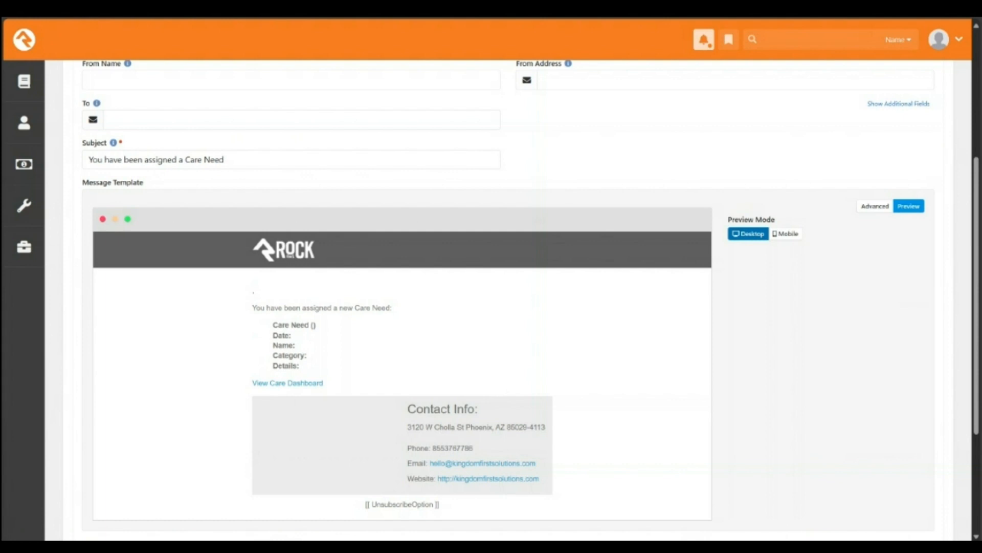
# Step: Highlight the care need detail lines in the email preview, then go back to the communications list
pyautogui.moveTo(273, 324); pyautogui.dragTo(299, 366)
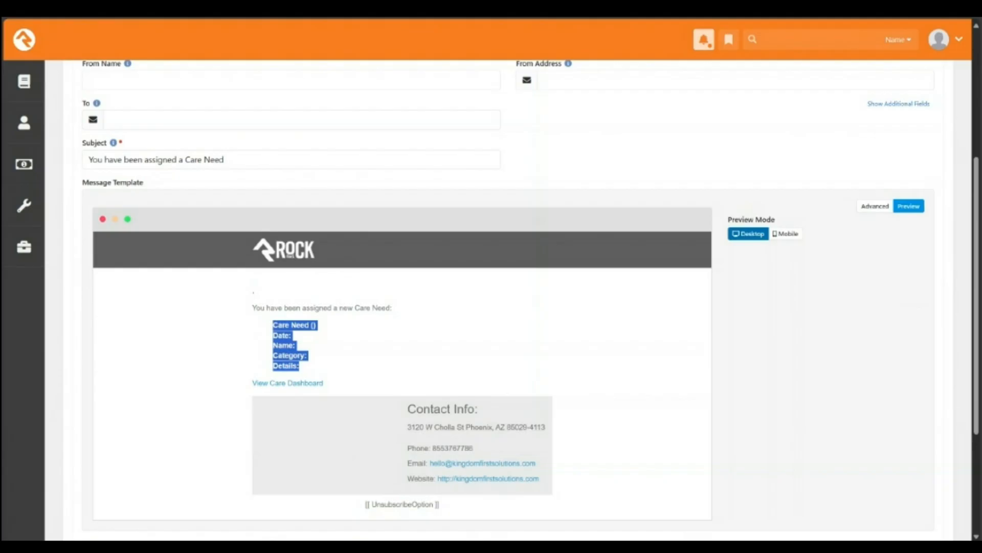
pyautogui.hotkey('alt', 'Left')
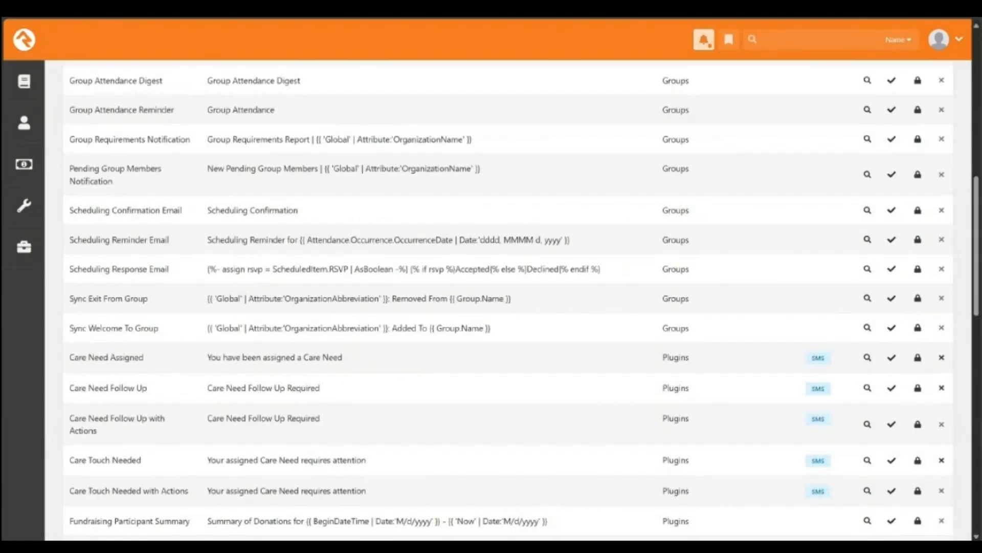
# Step: Go back to the Steps to Care dashboard and scroll through its open care needs
pyautogui.hotkey('alt', 'Left')
pyautogui.hotkey('alt', 'Left')
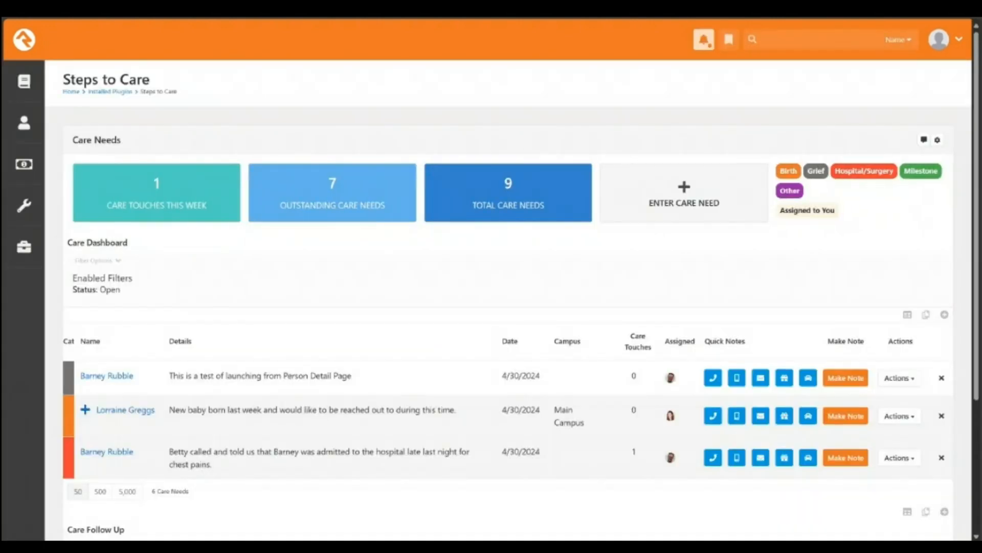
pyautogui.scroll(-1, 508, 300)
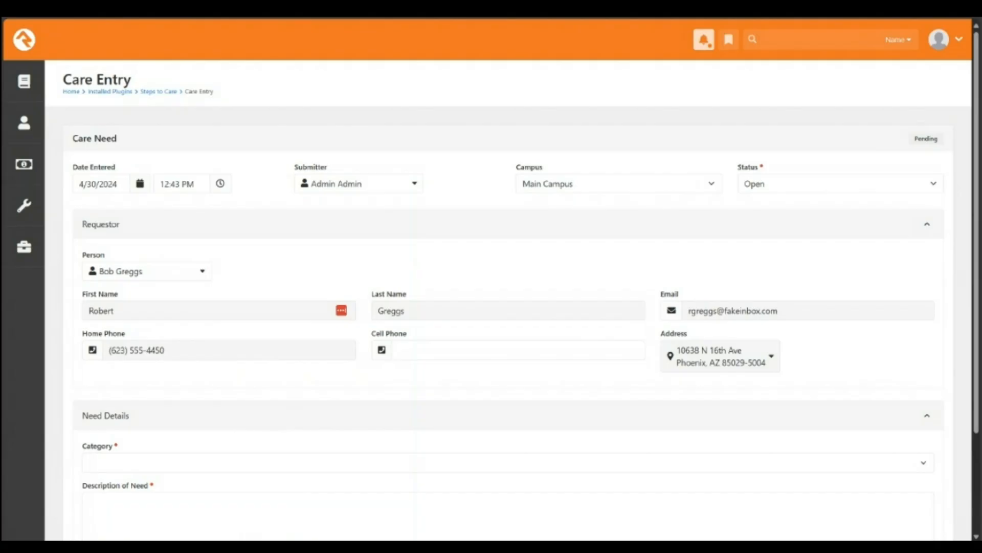
pyautogui.scroll(-2, 509, 299)
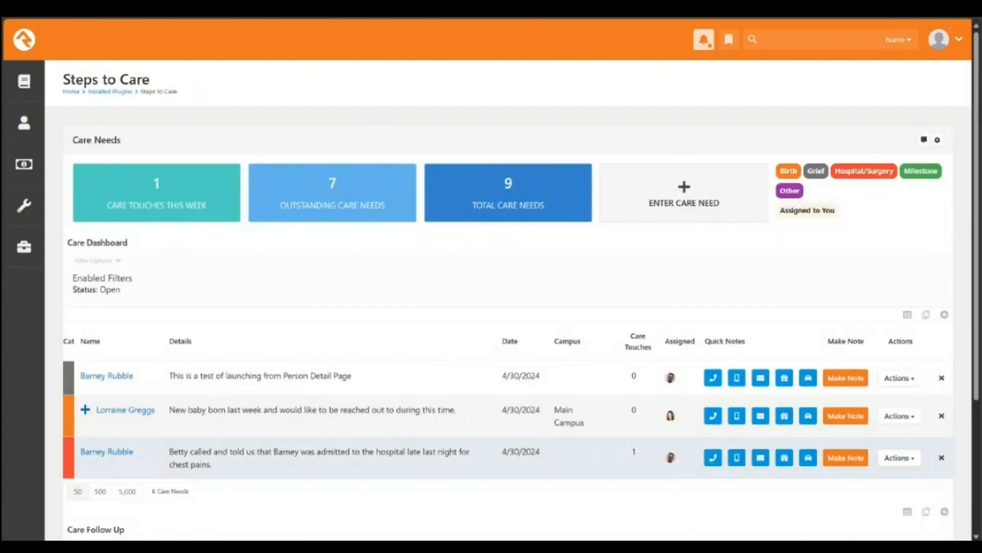
pyautogui.moveTo(107, 376)
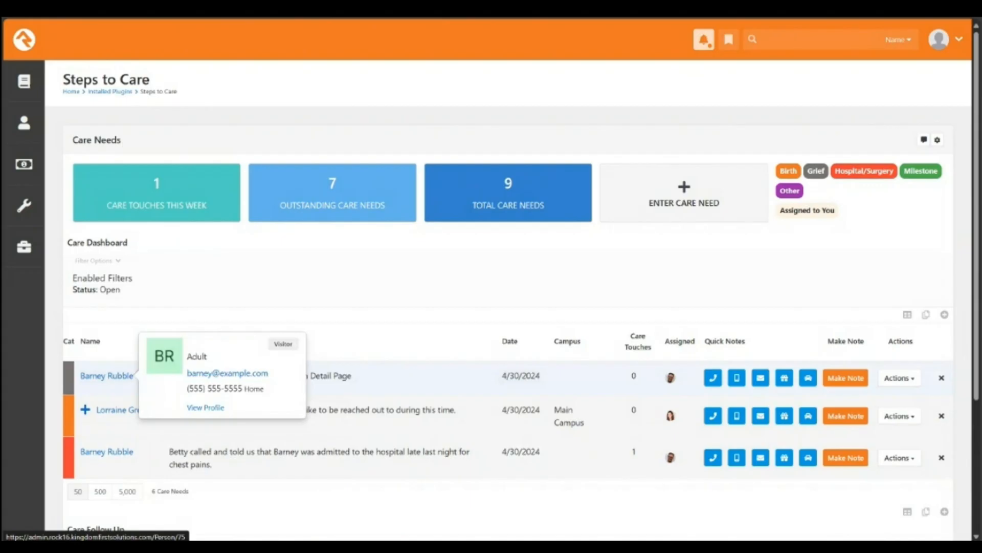
pyautogui.click(107, 376)
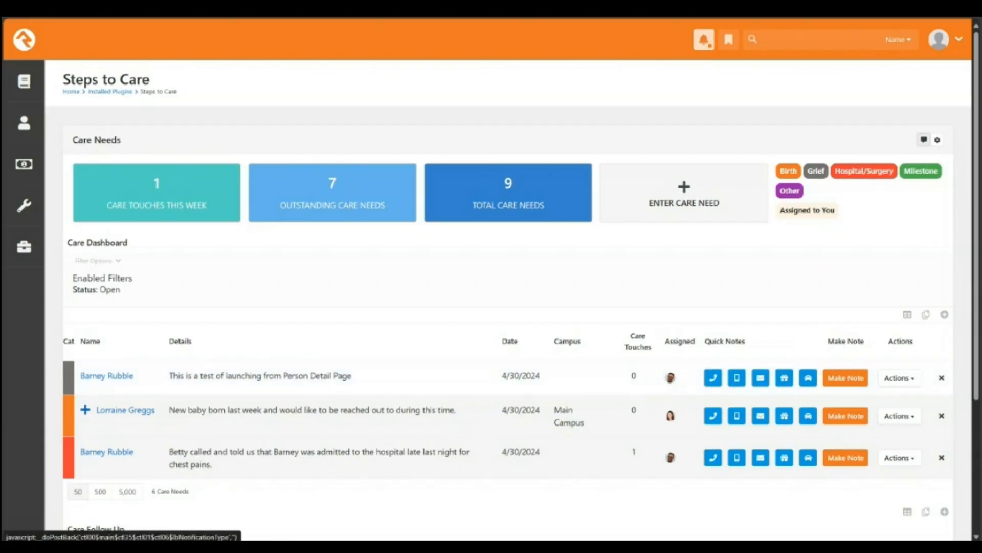
# Step: Cancel the notification type dialog and open Care Configuration to view templates, categories and statuses
pyautogui.click(924, 139)
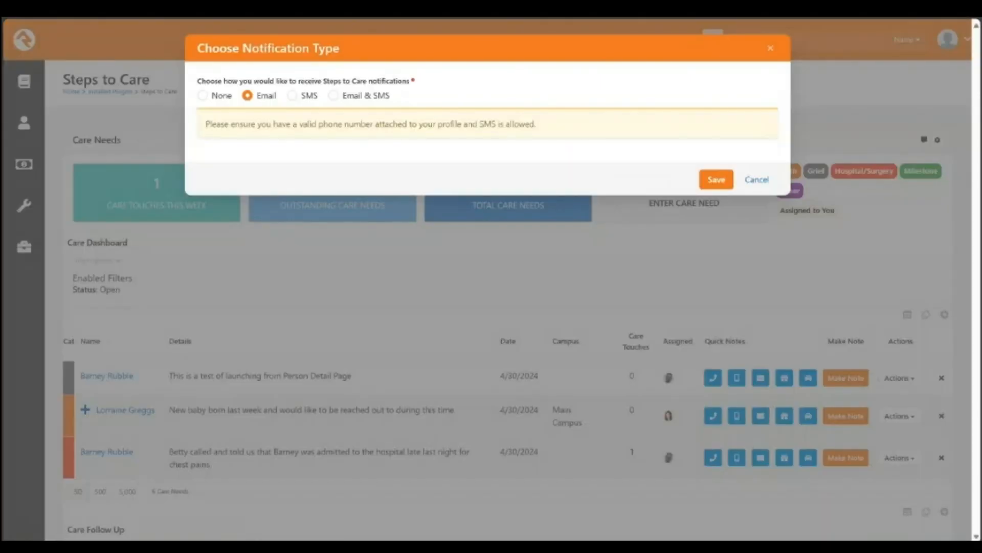
pyautogui.click(757, 180)
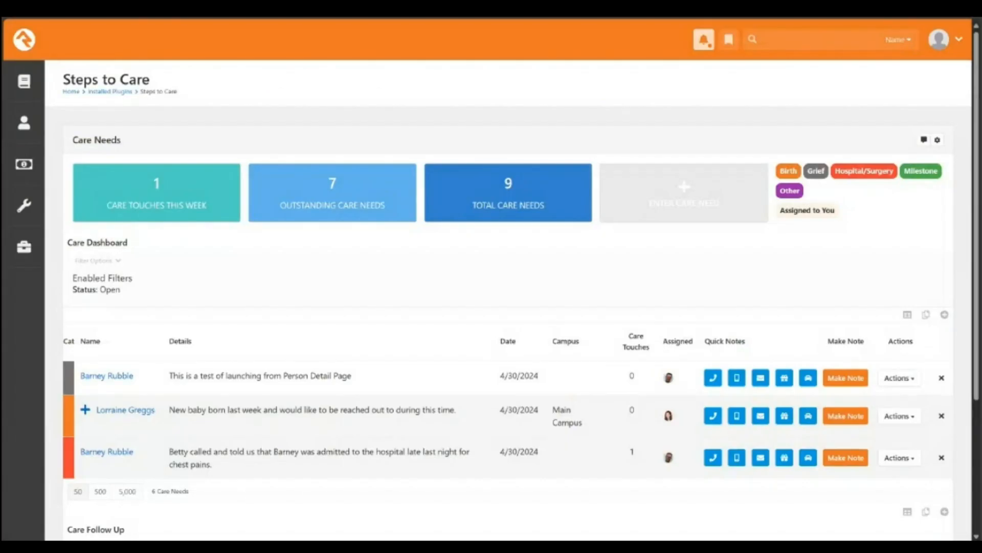
pyautogui.click(937, 139)
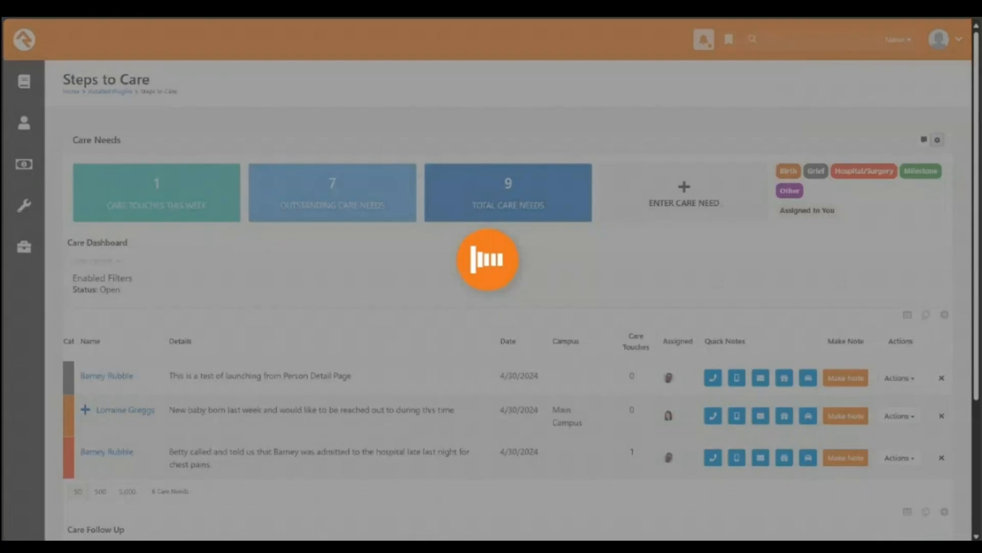
pyautogui.scroll(-2, 205, 338)
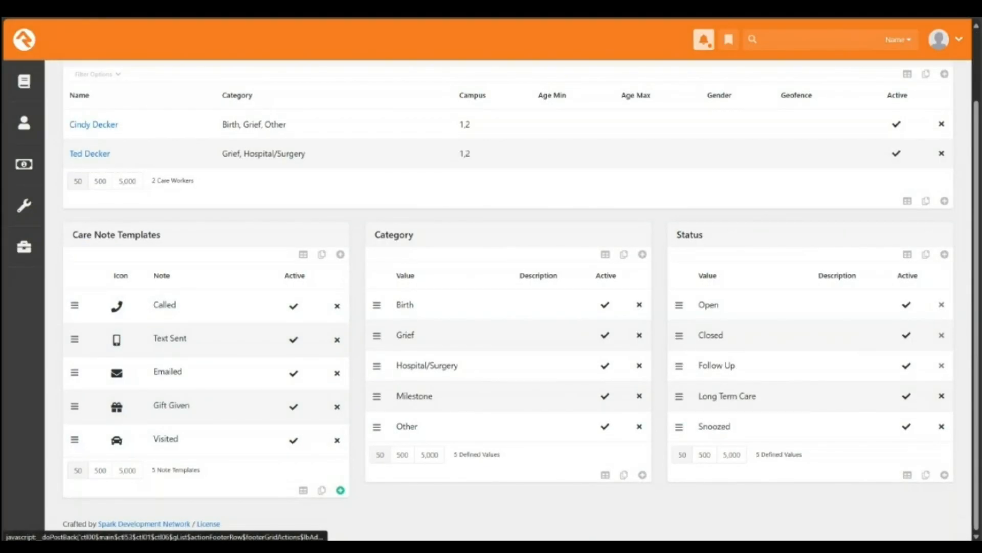
# Step: Cancel adding a care note template, then start a note on the Grief test care need
pyautogui.click(340, 490)
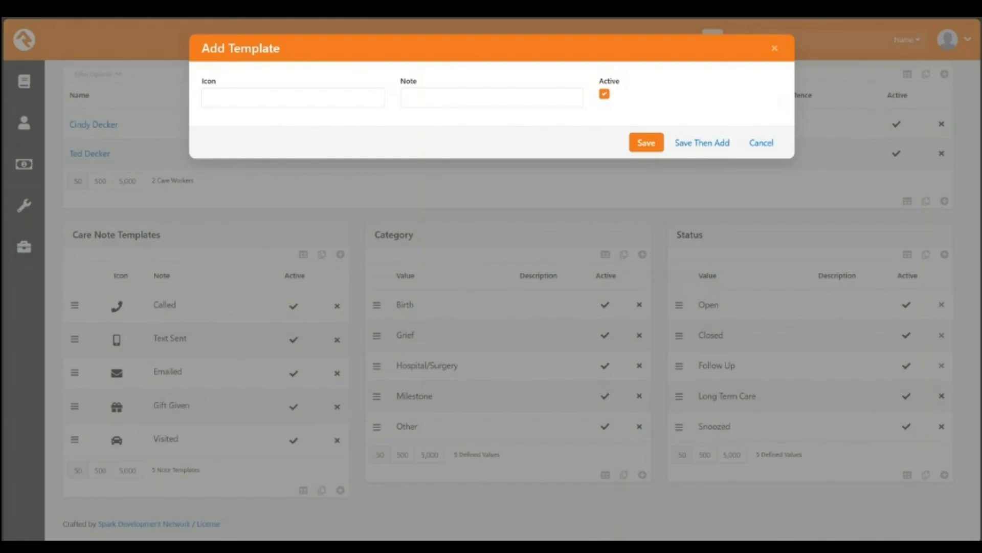
pyautogui.click(762, 143)
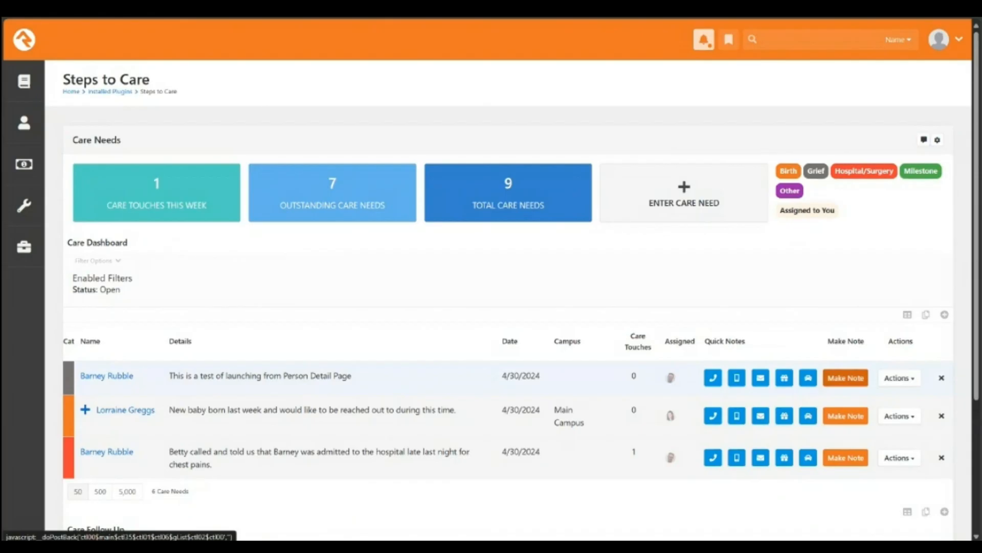
pyautogui.click(846, 377)
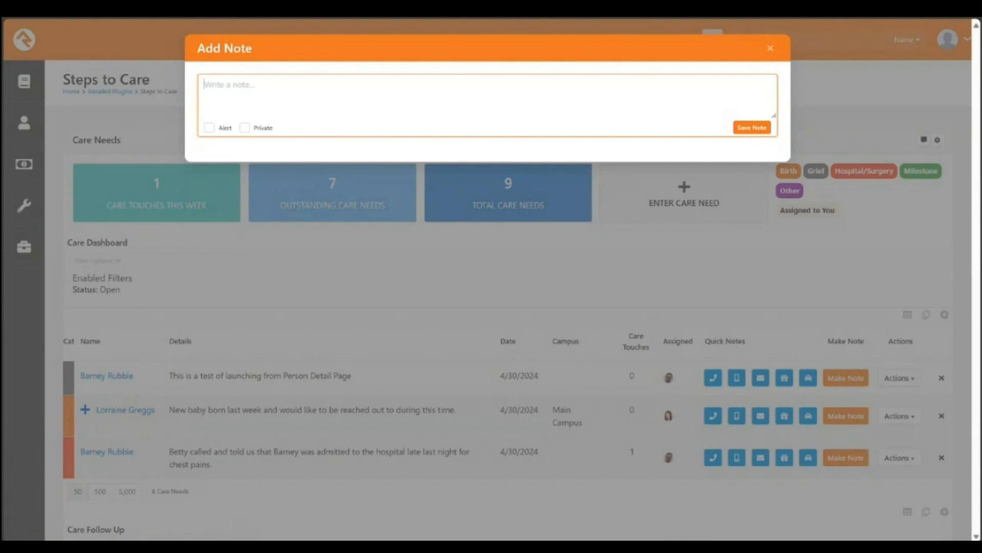
# Step: Save the note 'I gave him a fruit basket.' on the Grief test care need
pyautogui.write('I gave him a fruit basket.')
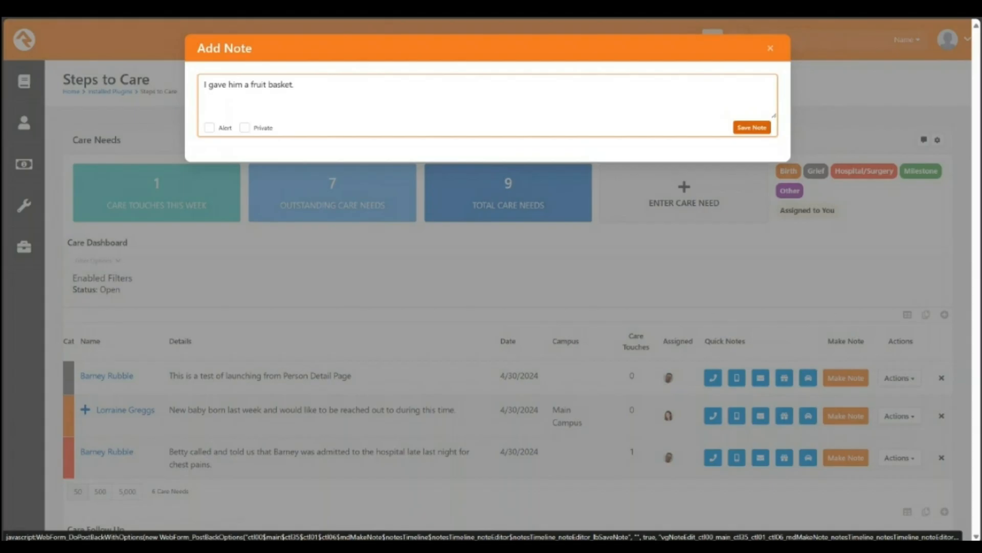
pyautogui.click(751, 127)
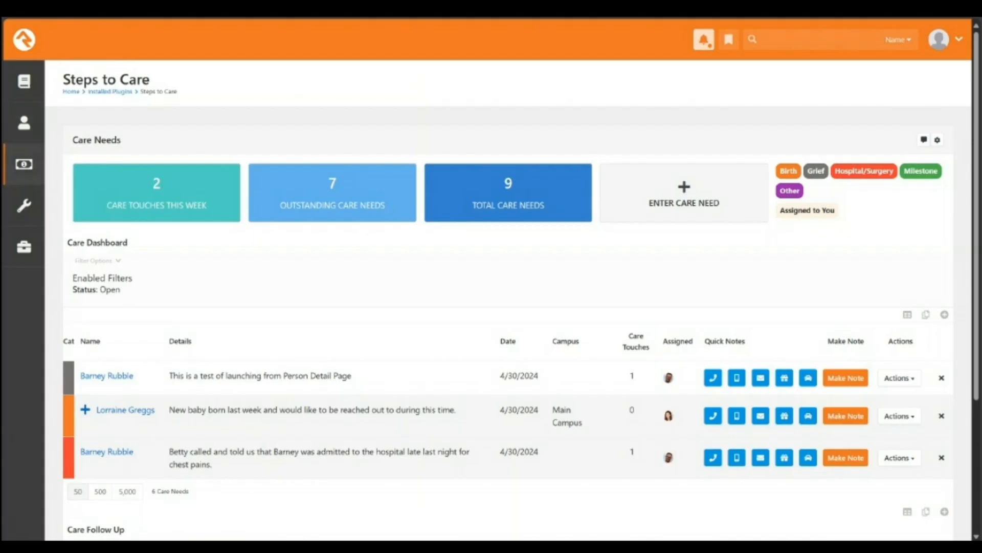
# Step: Open the profile of the person behind the Grief test care need from the Care Dashboard
pyautogui.click(24, 164)
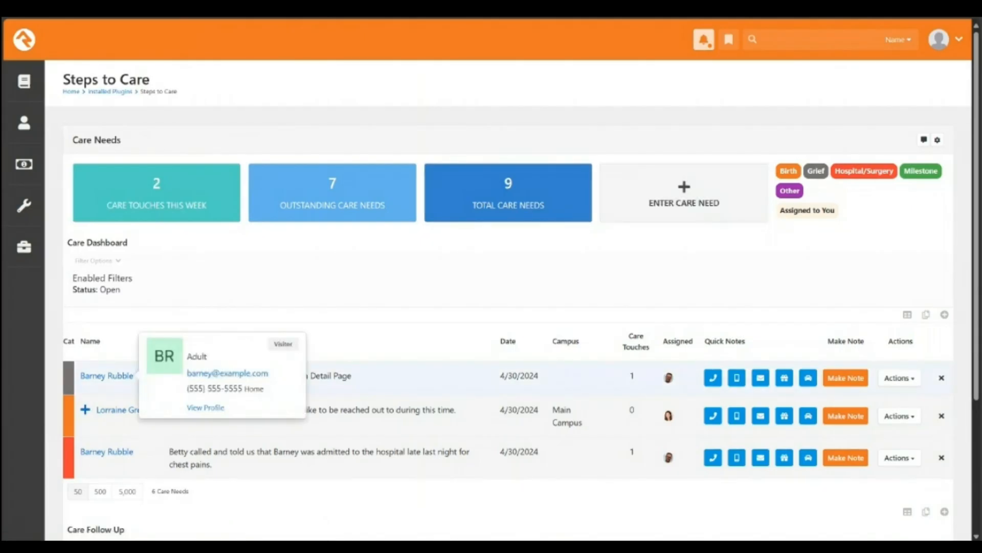
pyautogui.click(115, 376)
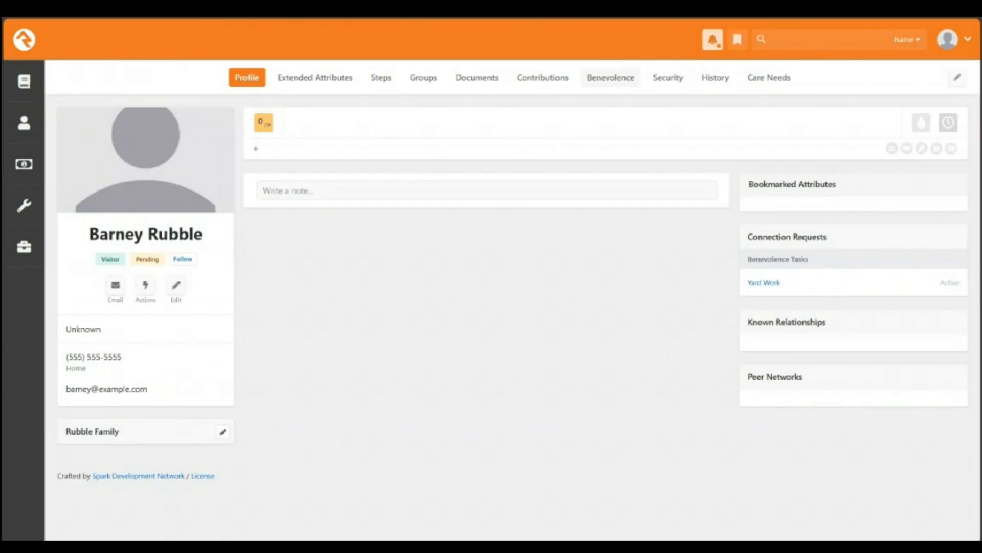
# Step: View the person's benevolence requests, then head to the People Connections page
pyautogui.click(611, 77)
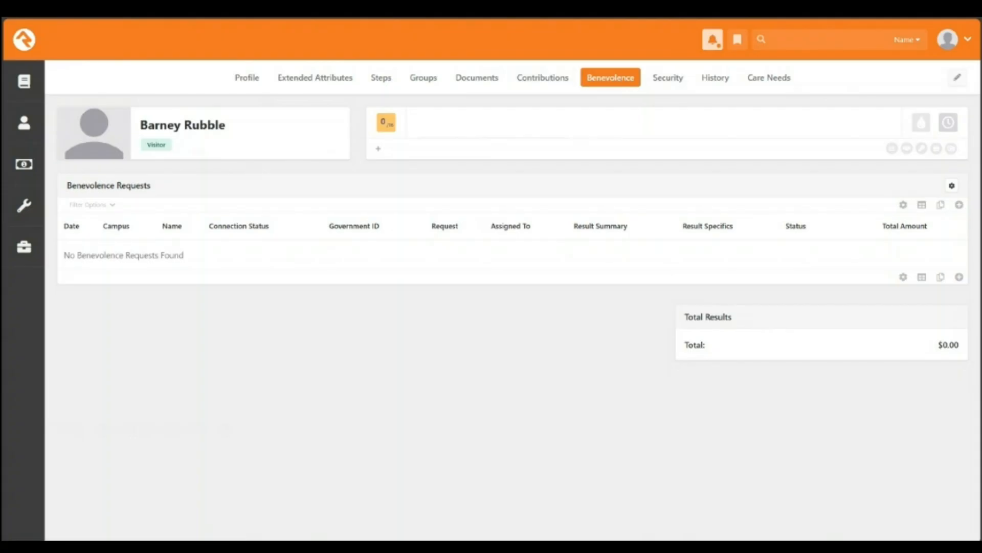
pyautogui.moveTo(24, 123)
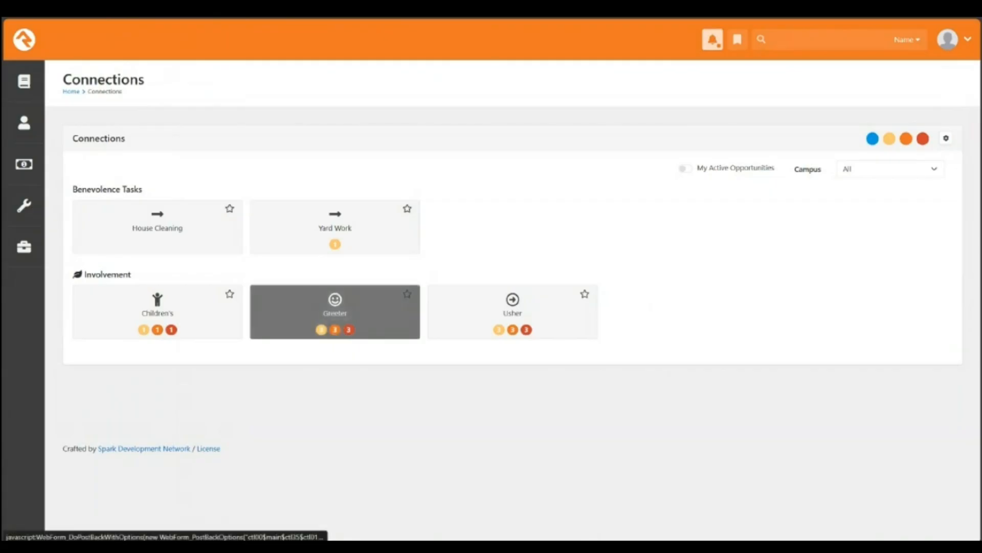
# Step: Open the Greeter board under Involvement, showing 3 requests with No Contact
pyautogui.click(335, 307)
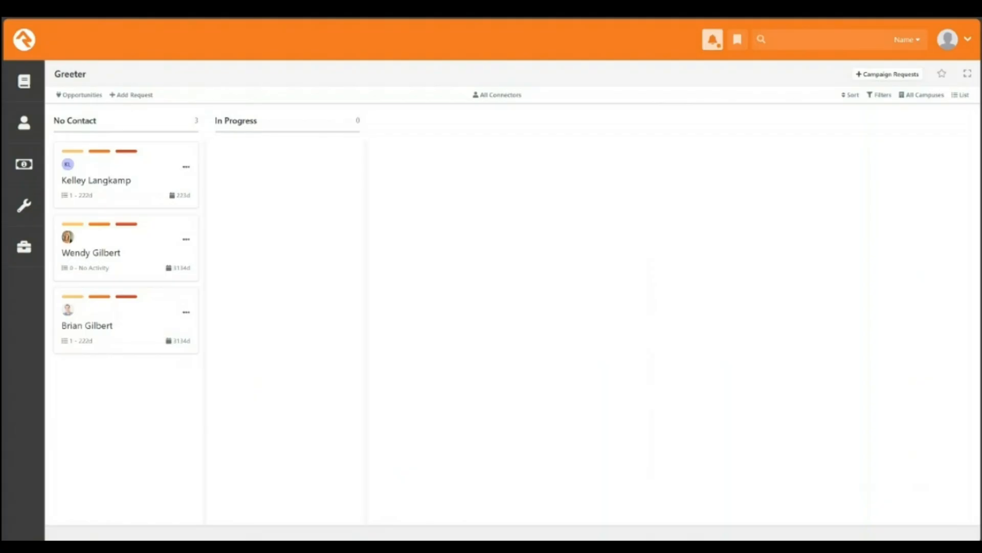
# Step: Go back to the Steps to Care dashboard and expand the Admin Tools list
pyautogui.moveTo(24, 206)
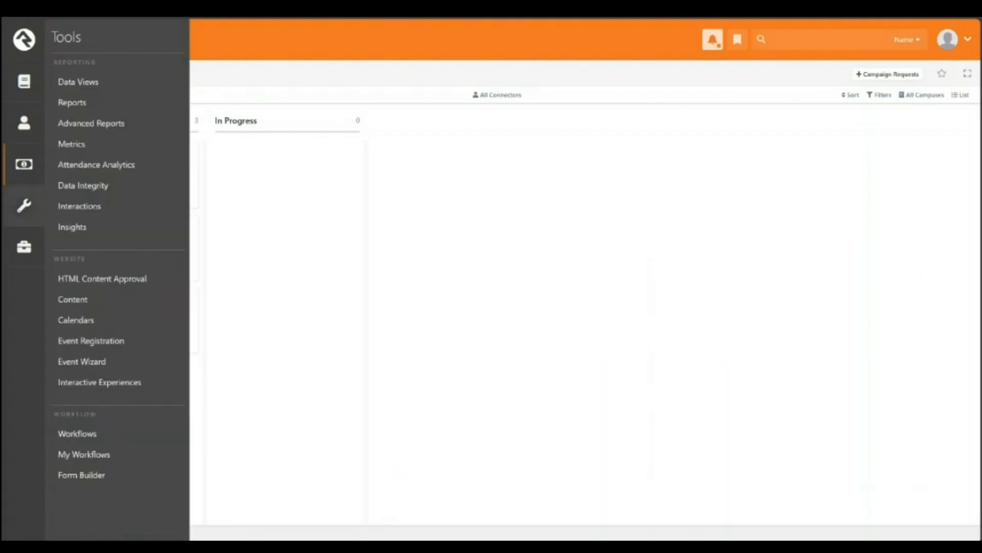
pyautogui.moveTo(24, 247)
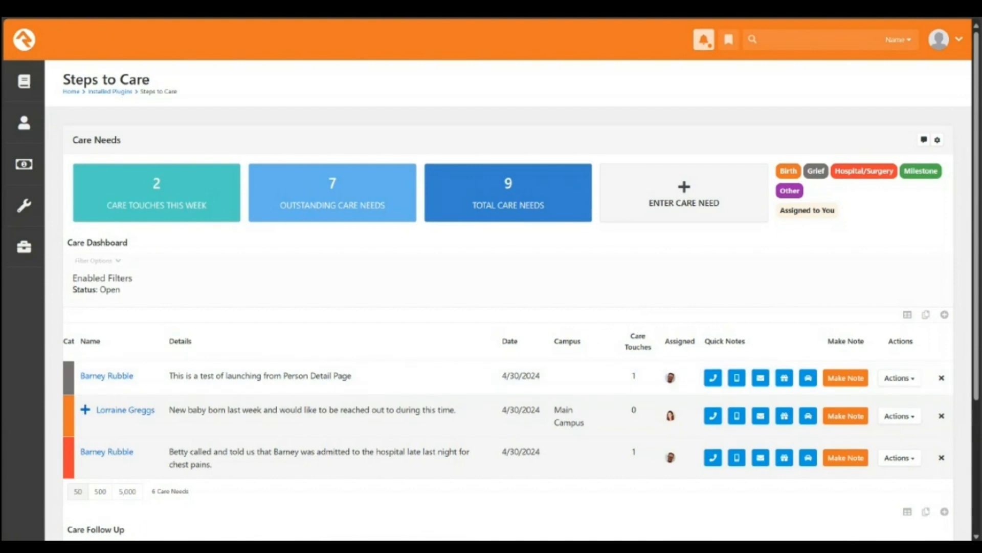
pyautogui.click(24, 247)
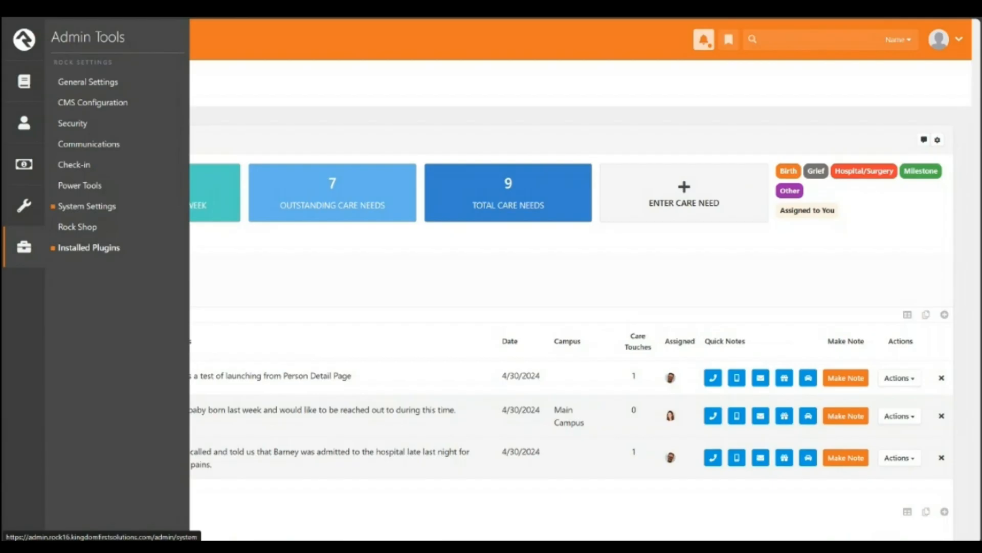
# Step: In System Settings > Entity Attributes, filter to Care Need and add a new attribute
pyautogui.click(87, 206)
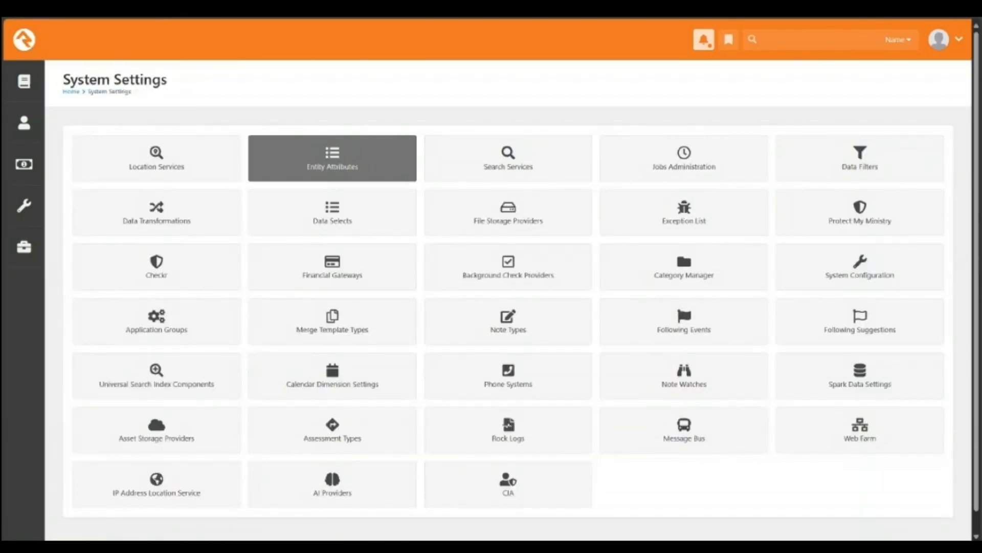
pyautogui.click(333, 158)
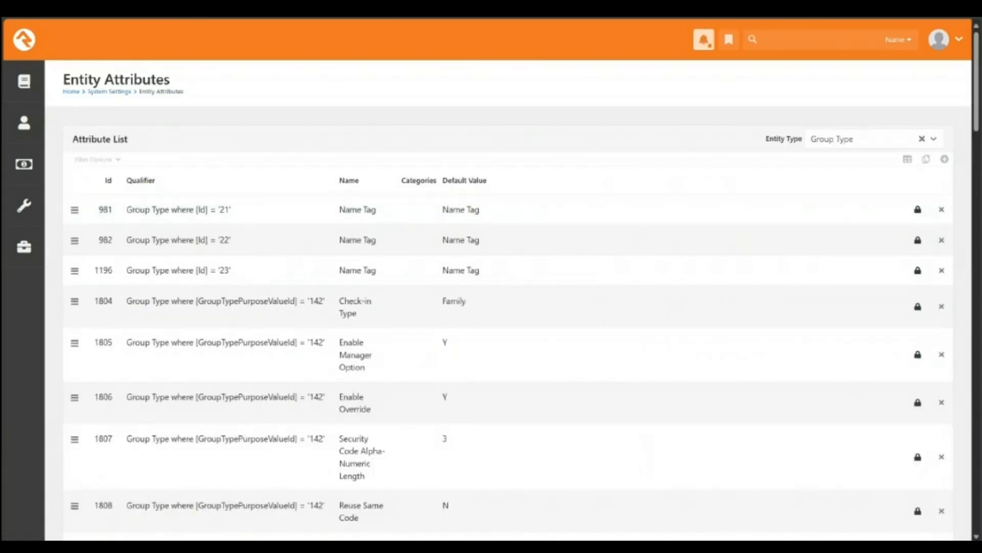
pyautogui.click(869, 139)
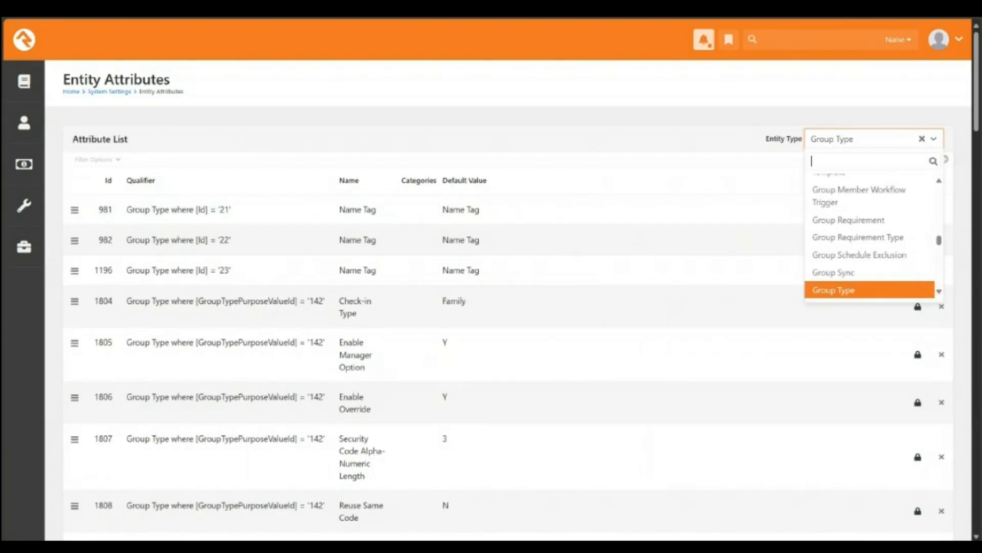
pyautogui.write('care')
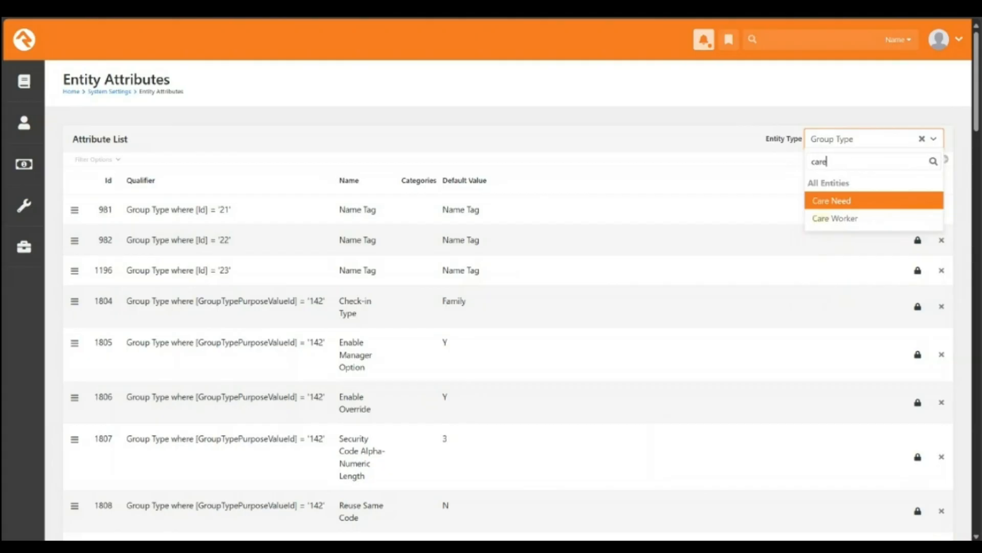
pyautogui.press('Return')
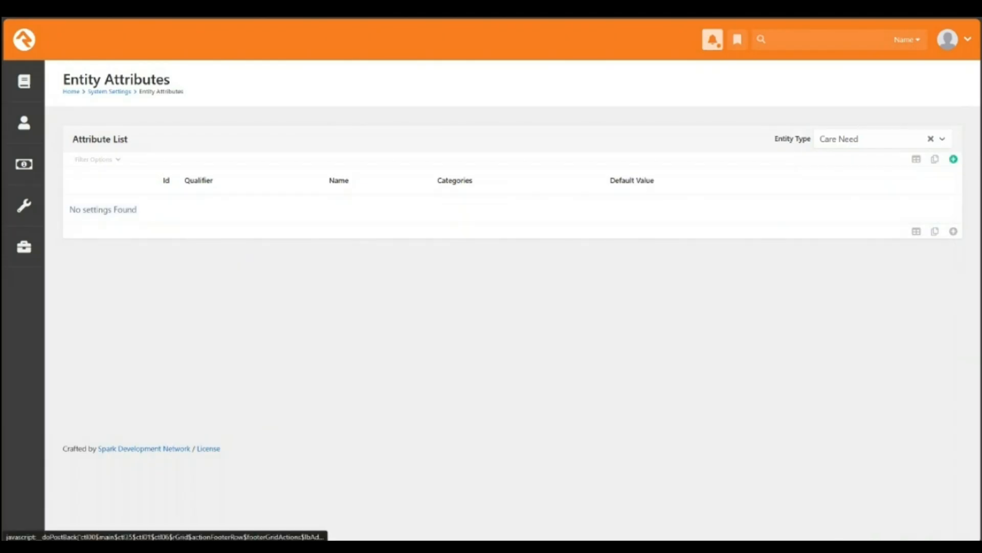
pyautogui.click(953, 159)
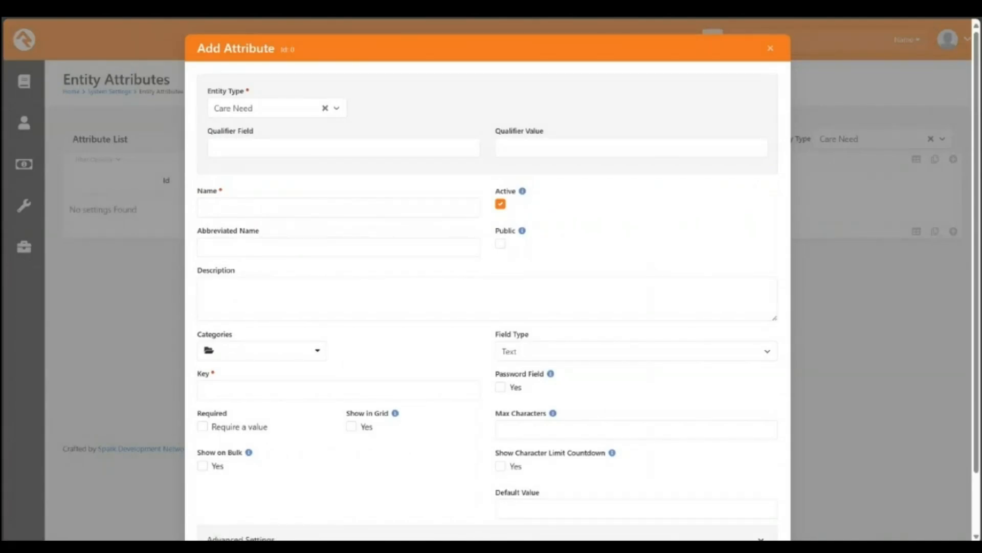
# Step: Name the attribute Hospital and make its field type Single-Select
pyautogui.click(339, 208)
pyautogui.write('Hosp')
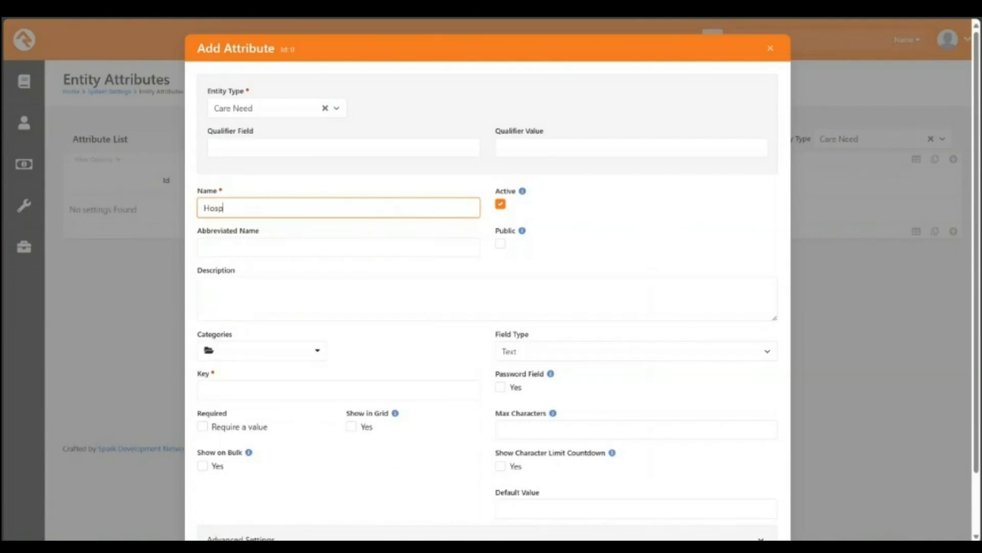
pyautogui.write('ital')
pyautogui.click(636, 351)
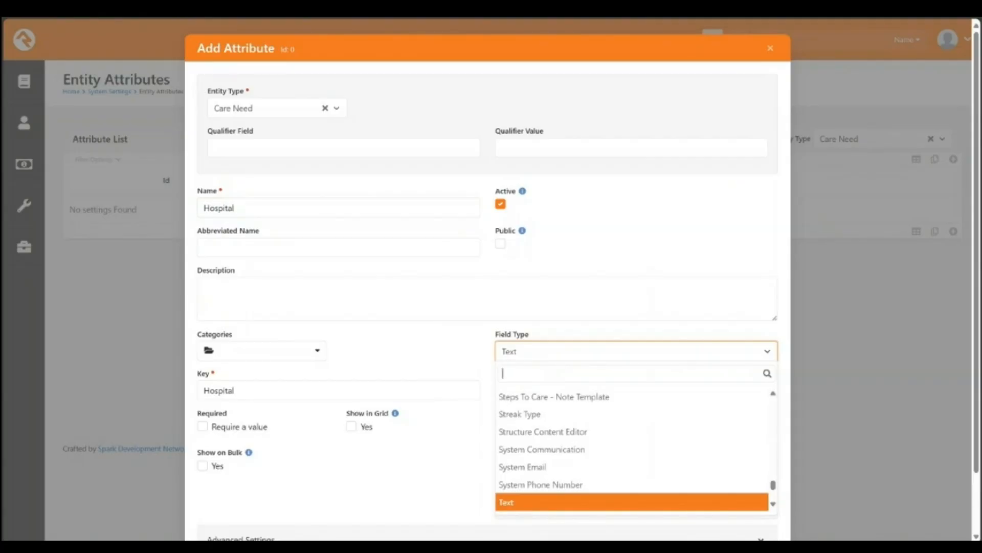
pyautogui.write('sin')
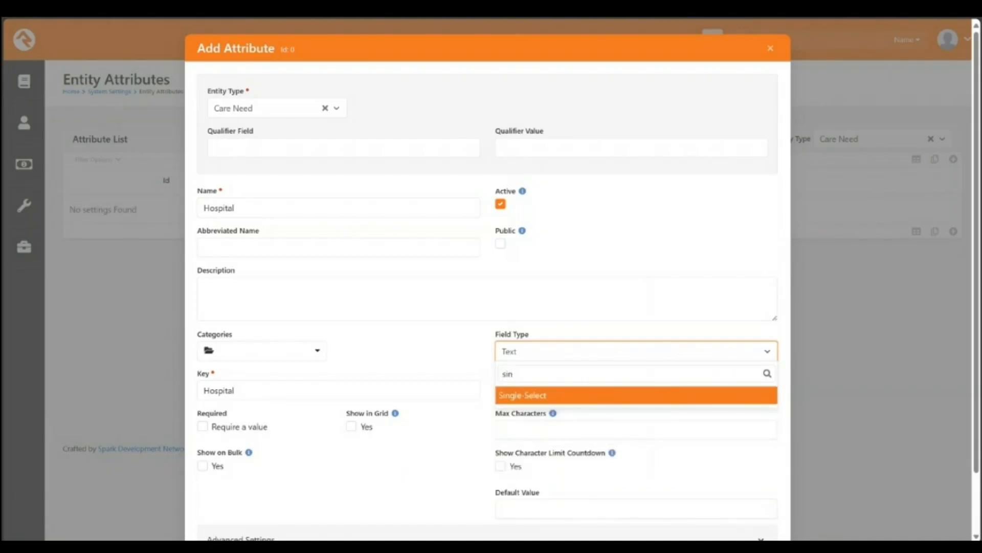
pyautogui.press('Return')
# Step: Enter the values UNMH, Presbyterian Rust, UNM Sandoval
pyautogui.click(636, 403)
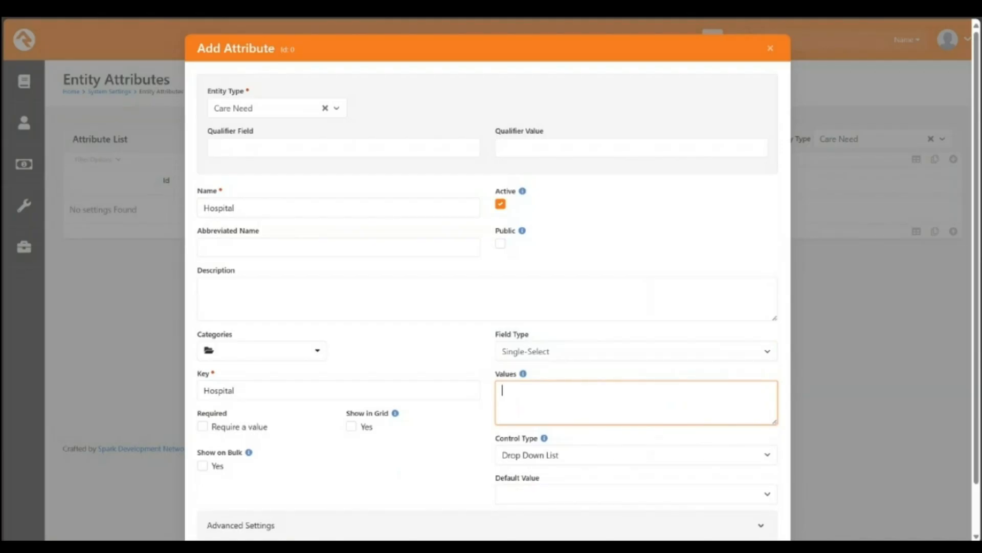
pyautogui.write('UNMH, Presbyterian Rust')
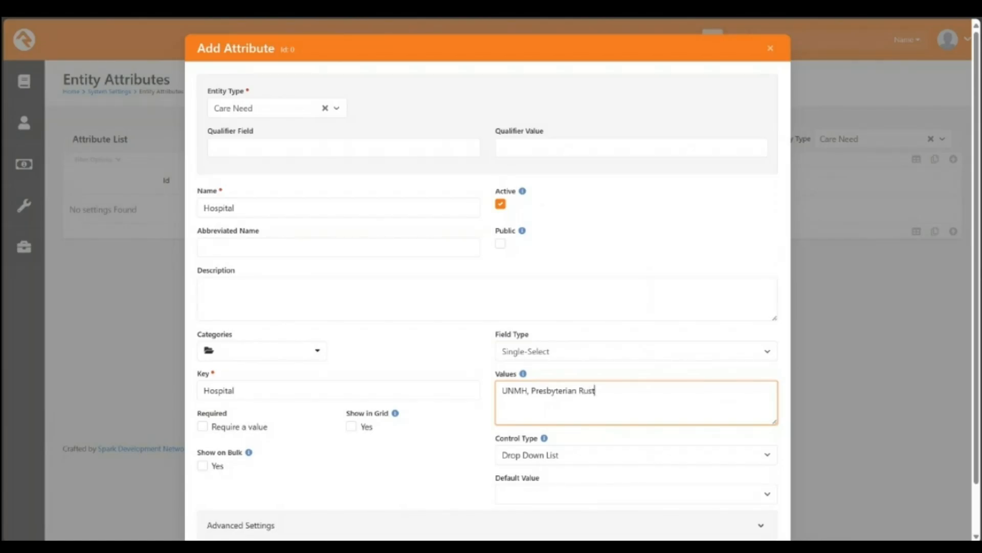
pyautogui.write(', UNM Sandoval')
pyautogui.click(215, 148)
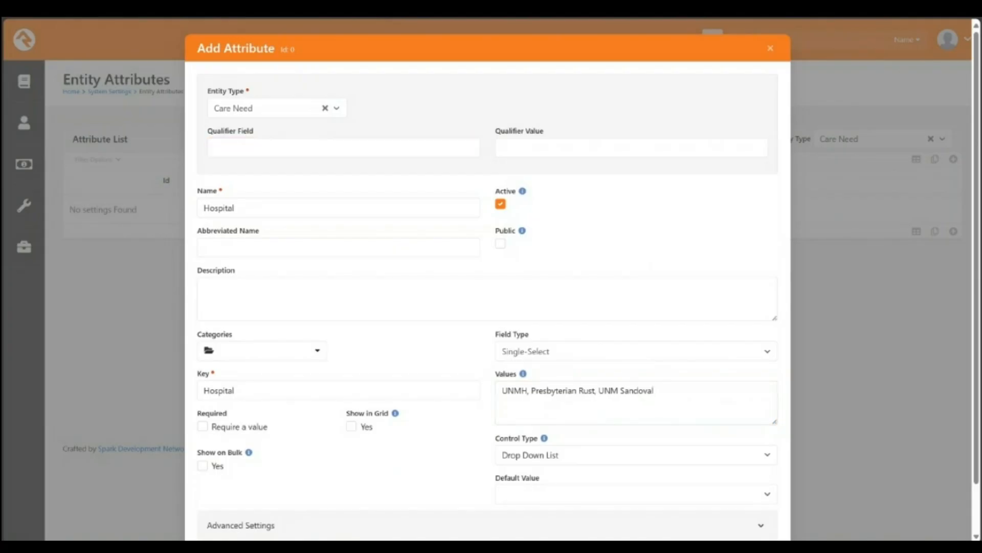
pyautogui.click(215, 147)
pyautogui.click(503, 147)
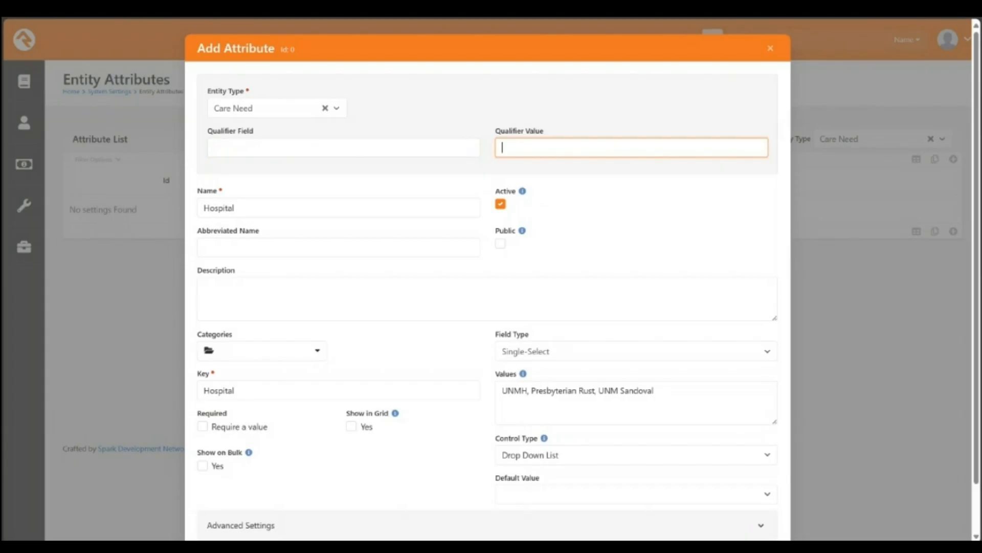
# Step: Set the Hospital attribute's qualifier to CategoryId = 123 and save it
pyautogui.click(215, 148)
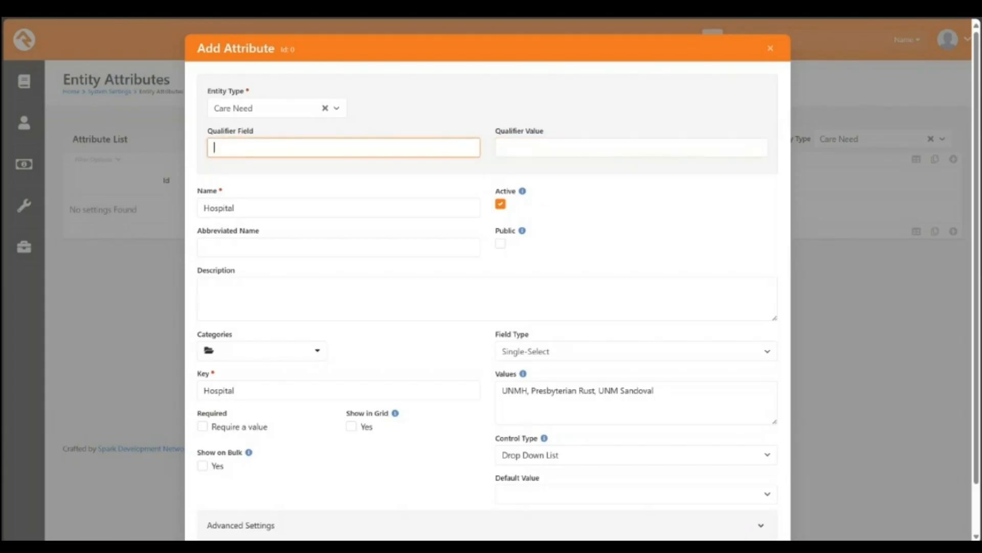
pyautogui.write('CategoryId')
pyautogui.click(502, 148)
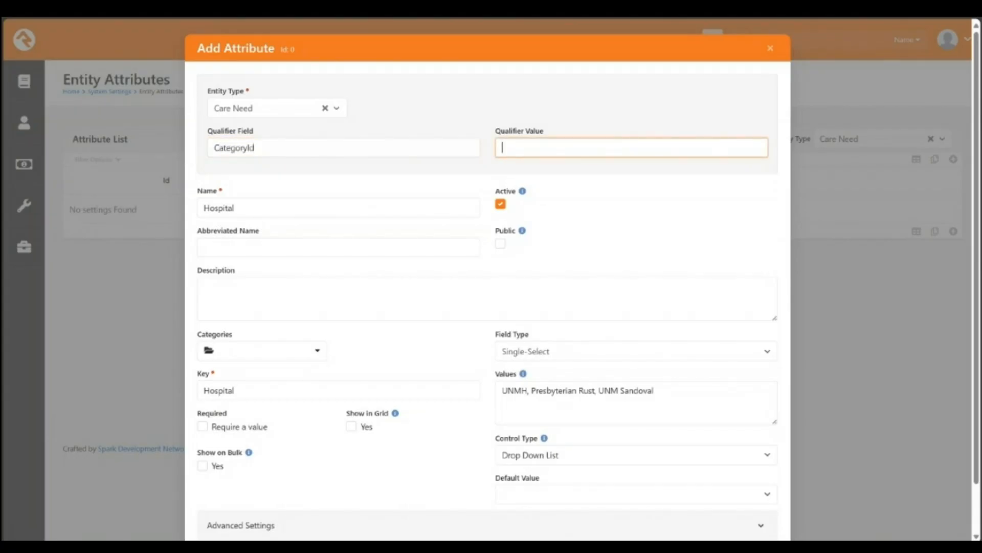
pyautogui.hotkey('alt', 'Tab')
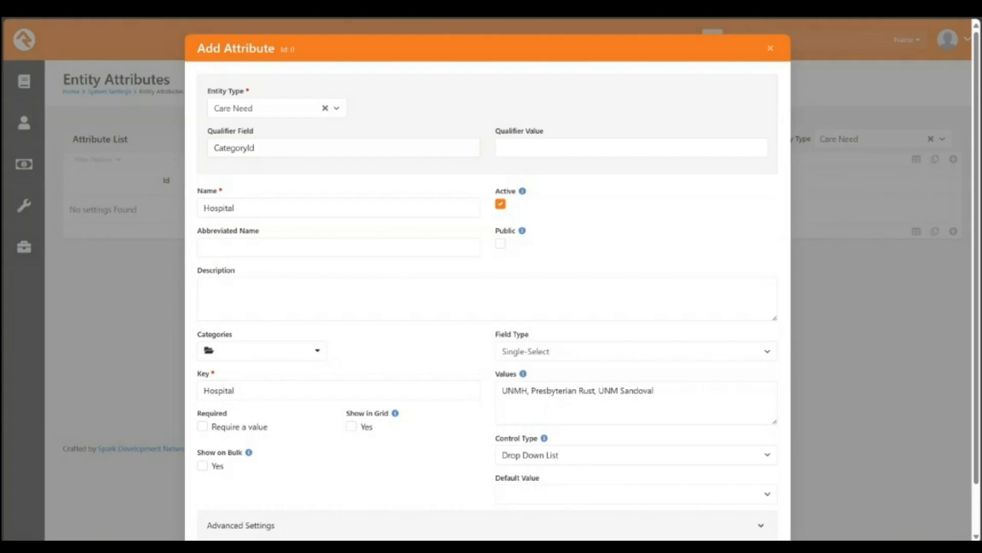
pyautogui.click(502, 147)
pyautogui.write('123')
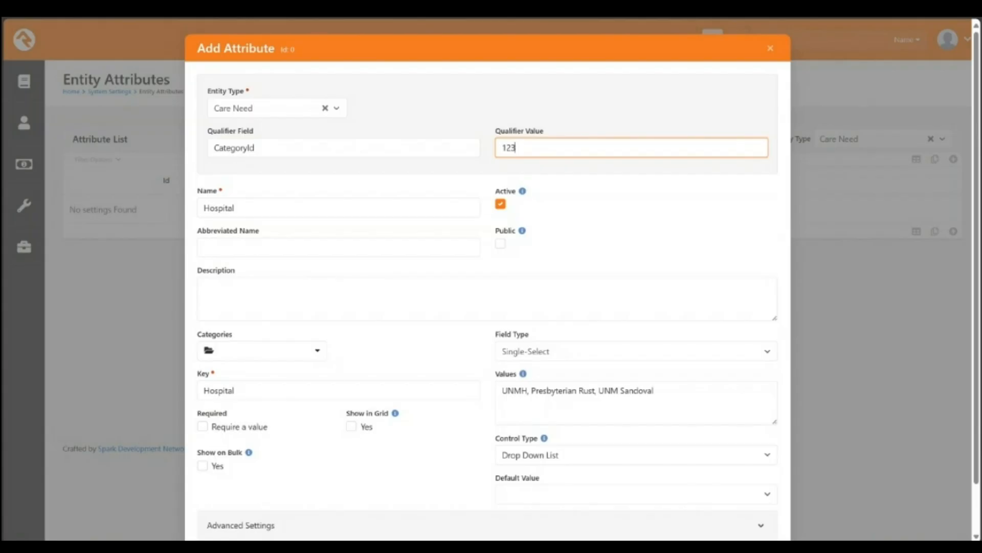
pyautogui.scroll(-1, 488, 286)
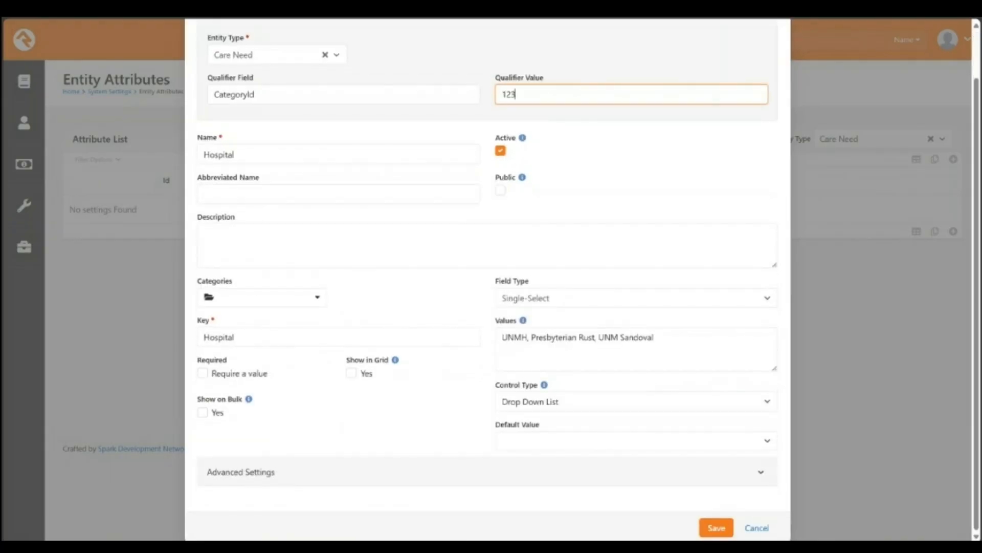
pyautogui.click(717, 528)
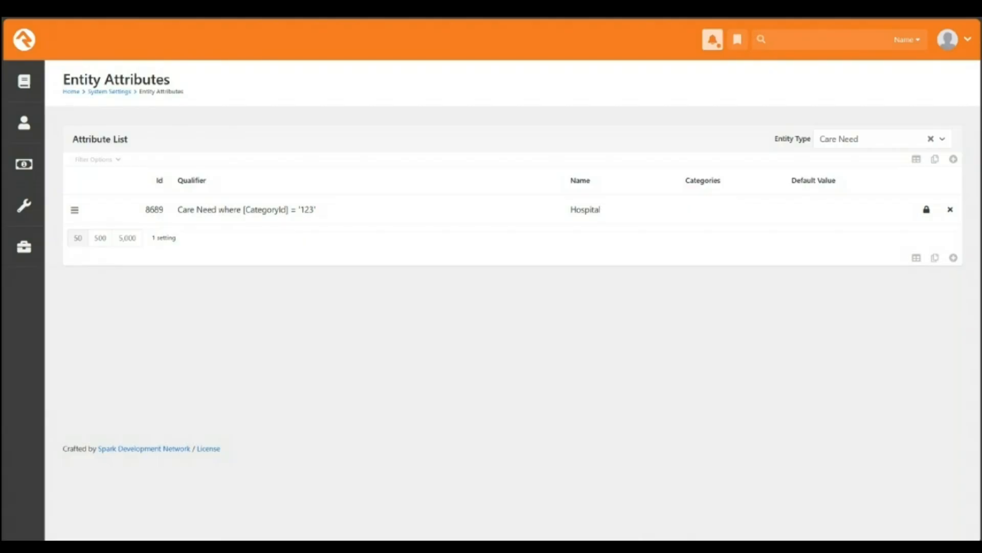
# Step: Confirm Hospital is in the Care Need attribute list and go to Admin Tools > Installed Plugins
pyautogui.moveTo(24, 247)
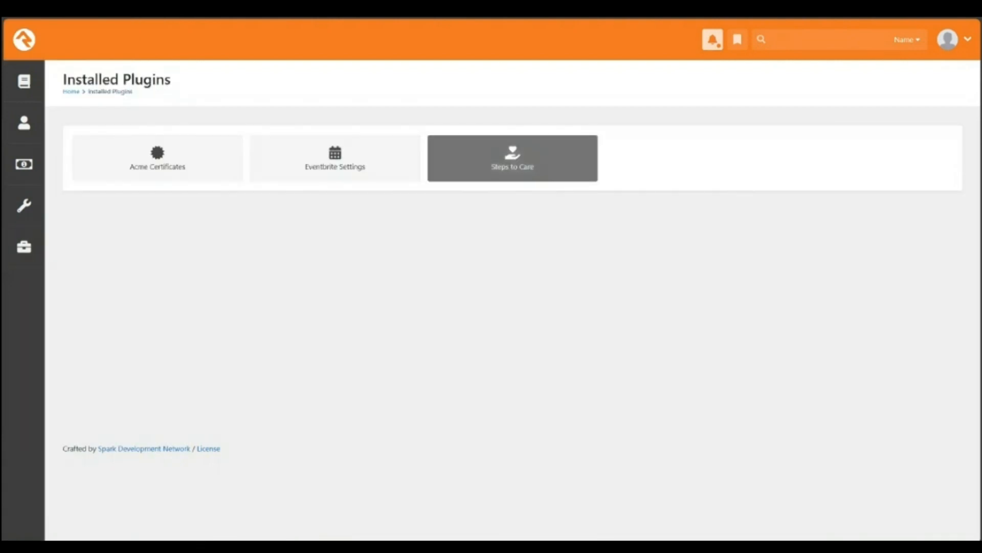
# Step: Inspect the Hospital/Surgery category in Steps to Care's Care Configuration, then bring up the back history
pyautogui.click(512, 158)
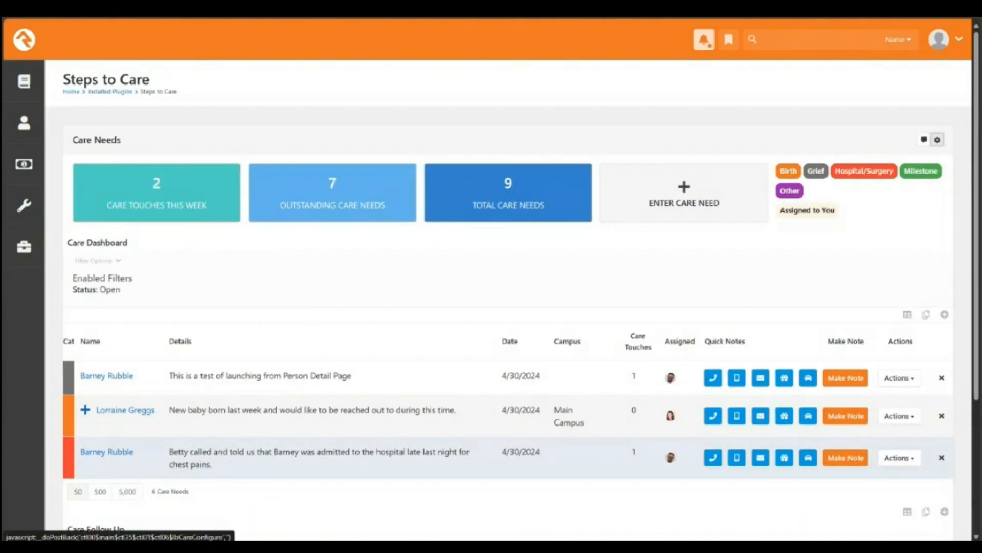
pyautogui.click(938, 140)
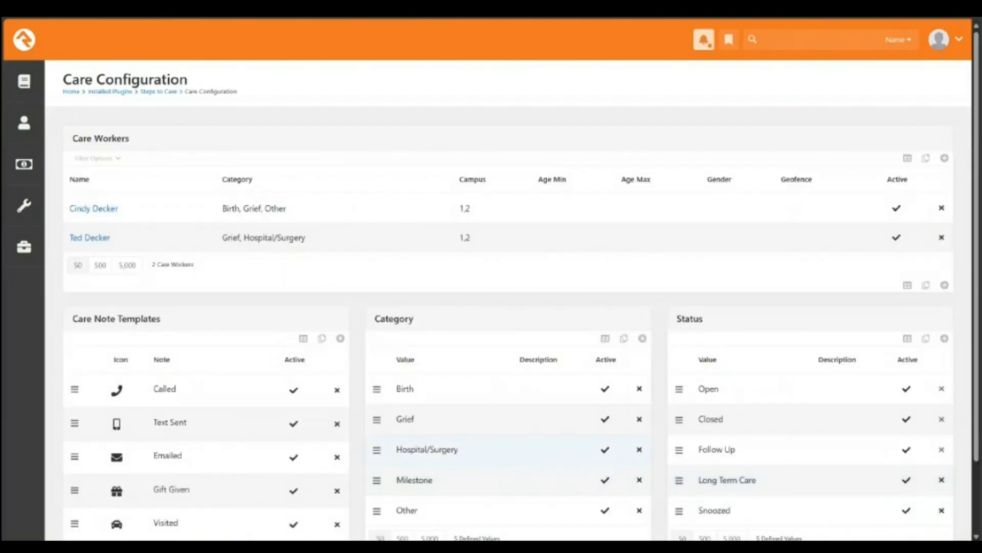
pyautogui.click(427, 449)
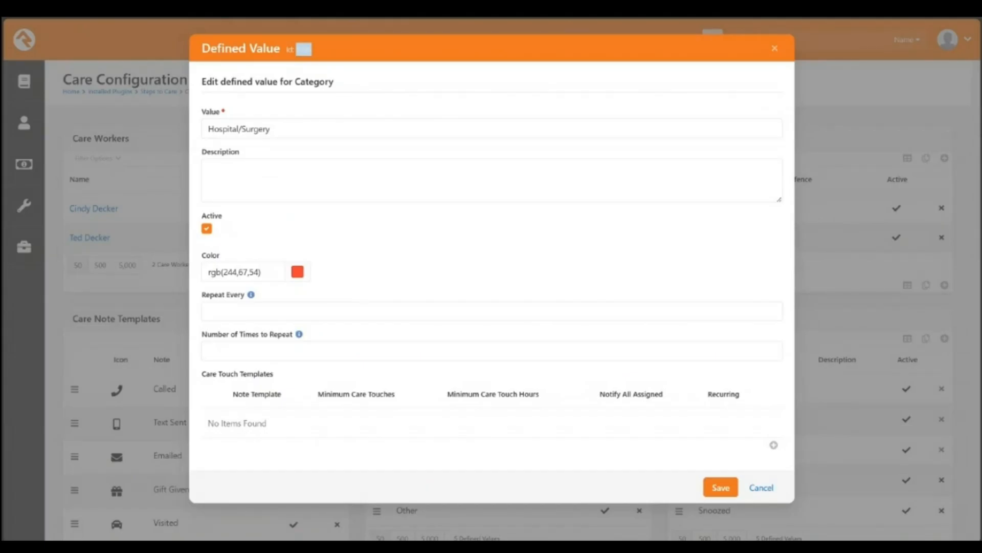
pyautogui.click(720, 487)
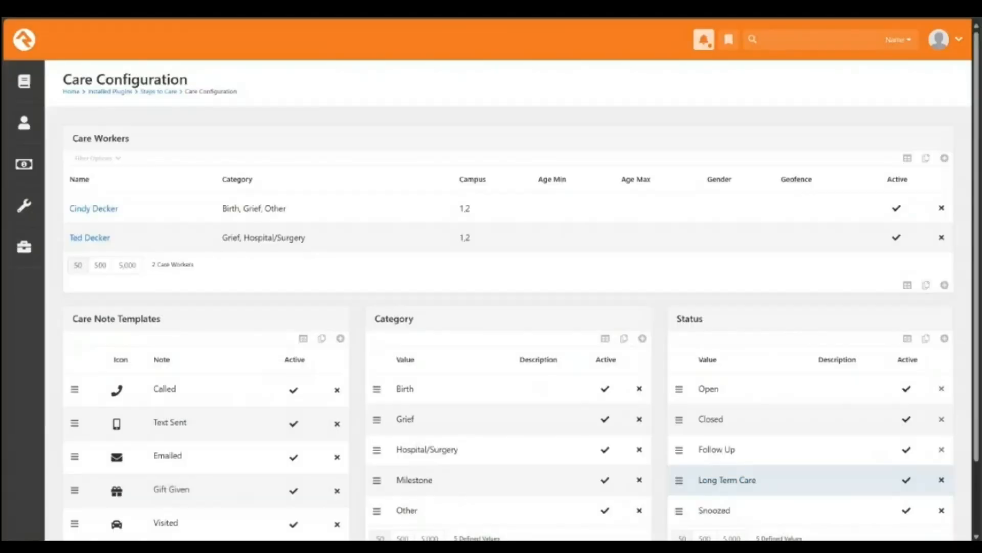
pyautogui.rightClick(12, 10)
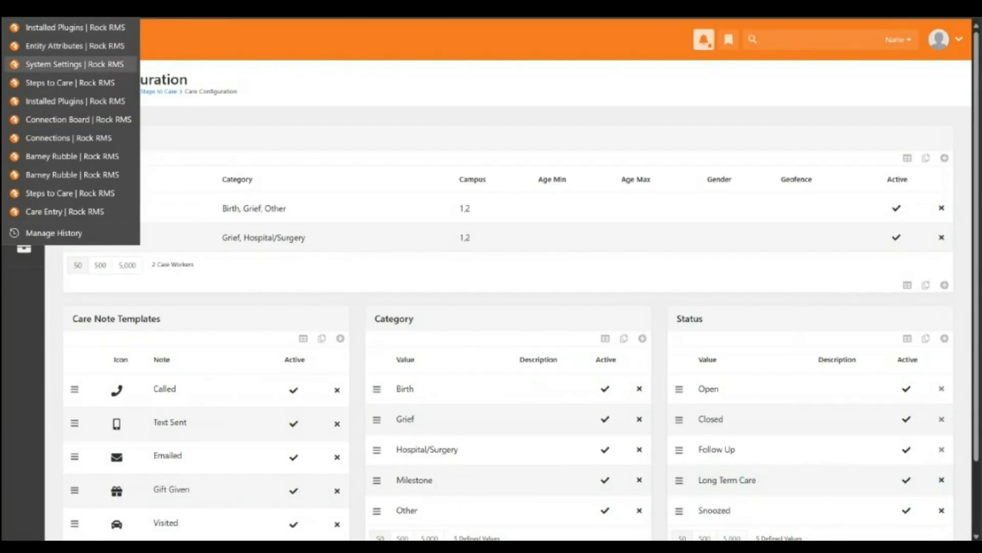
# Step: Change the Hospital attribute's qualifier value from 123 to 1295 and save it
pyautogui.click(75, 46)
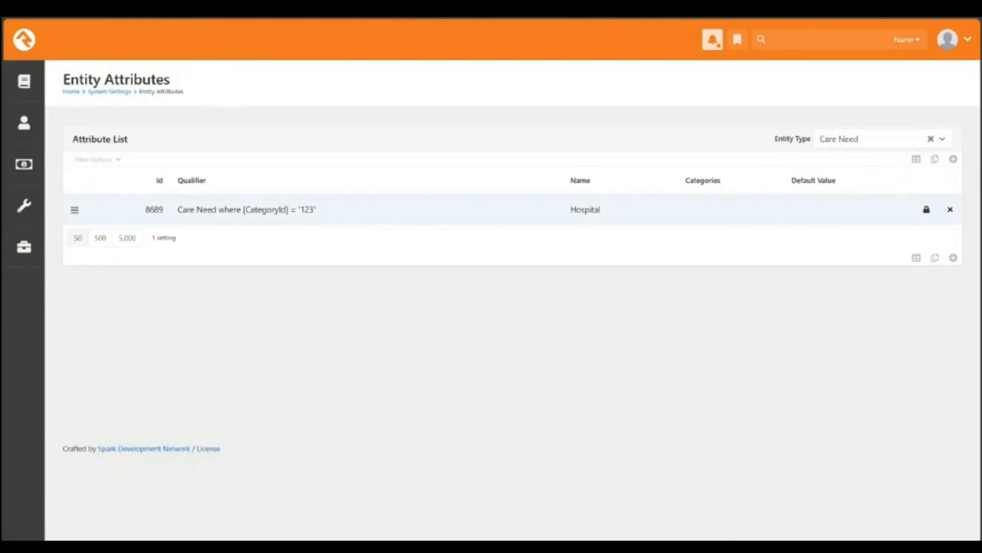
pyautogui.click(358, 209)
pyautogui.doubleClick(509, 148)
pyautogui.write('1295')
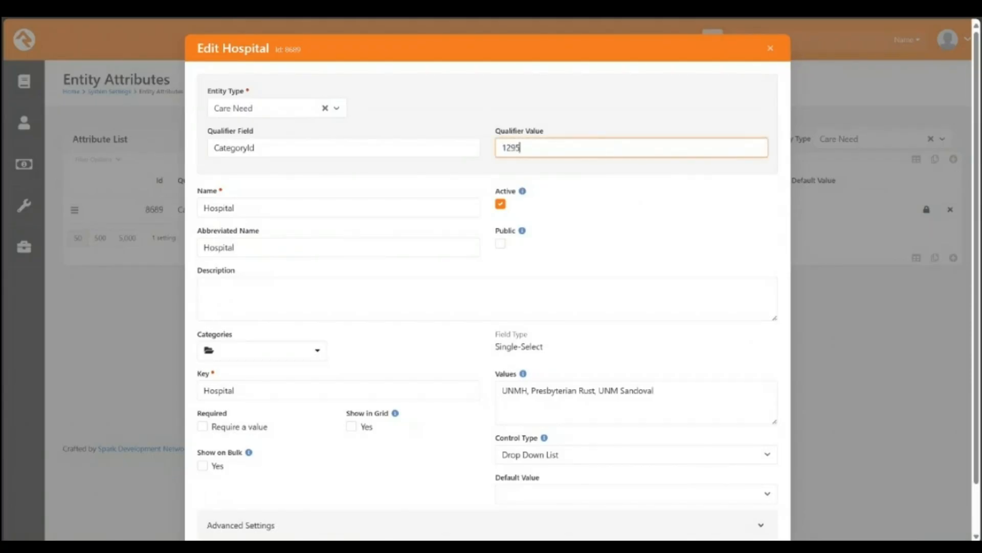
pyautogui.scroll(-2, 512, 205)
pyautogui.click(716, 527)
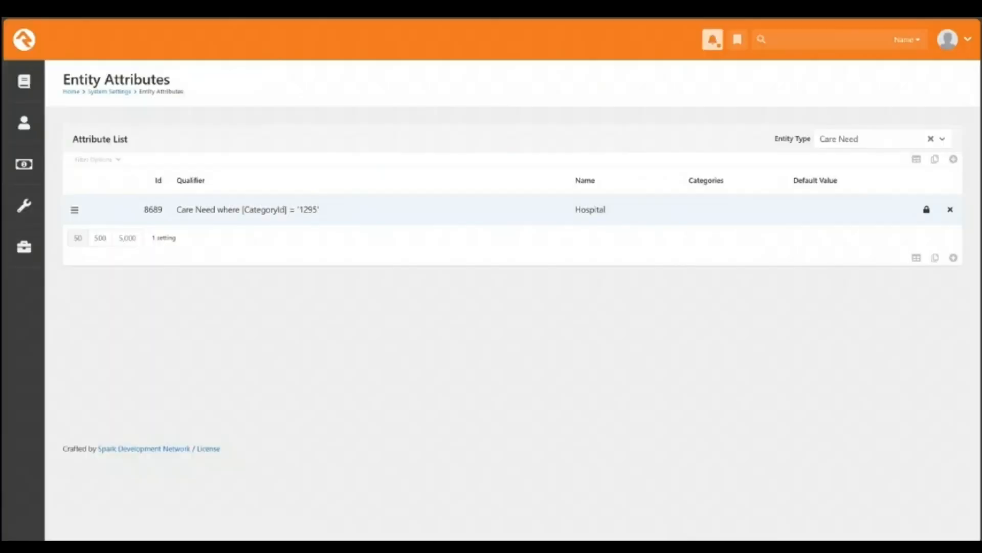
# Step: Open the hospital care need from the Steps to Care dashboard under Installed Plugins
pyautogui.moveTo(24, 247)
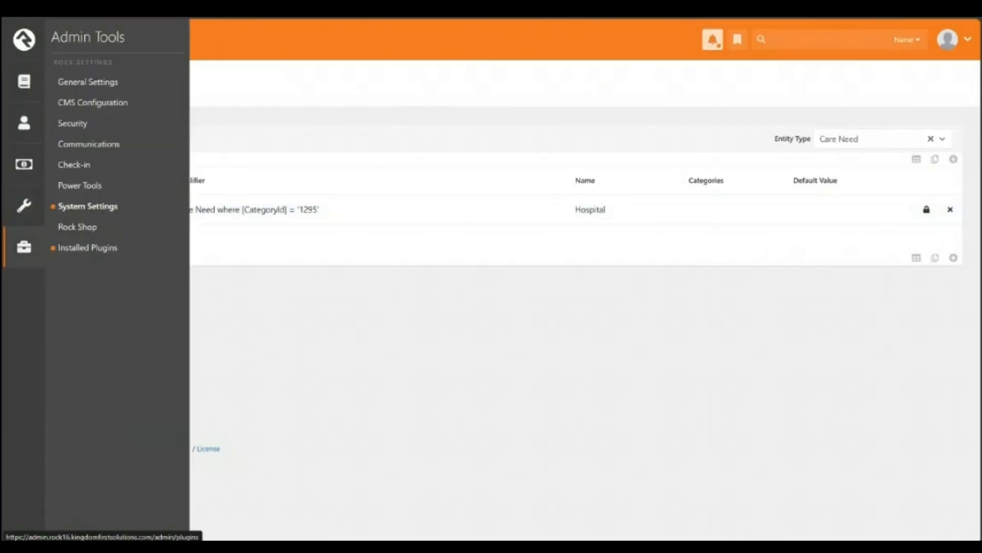
pyautogui.click(88, 248)
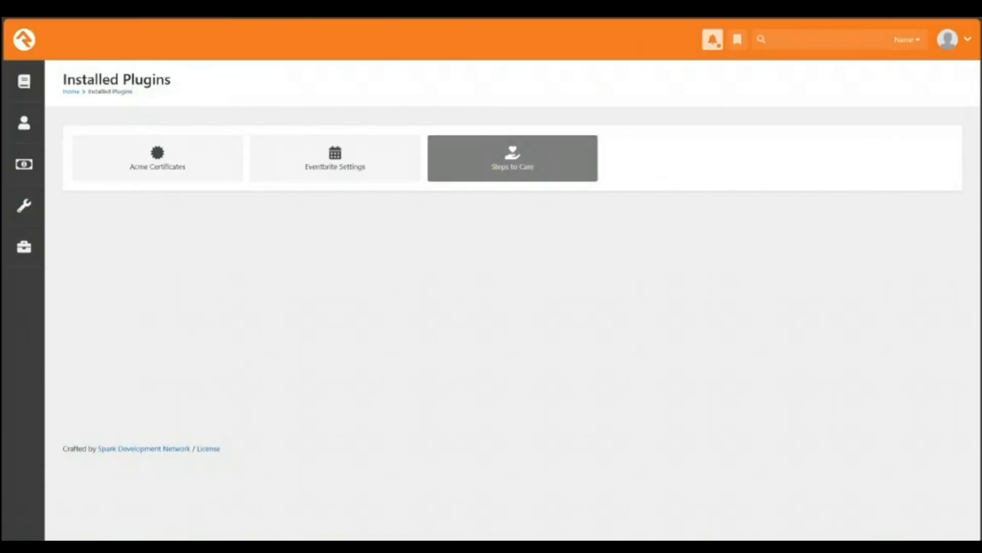
pyautogui.click(513, 158)
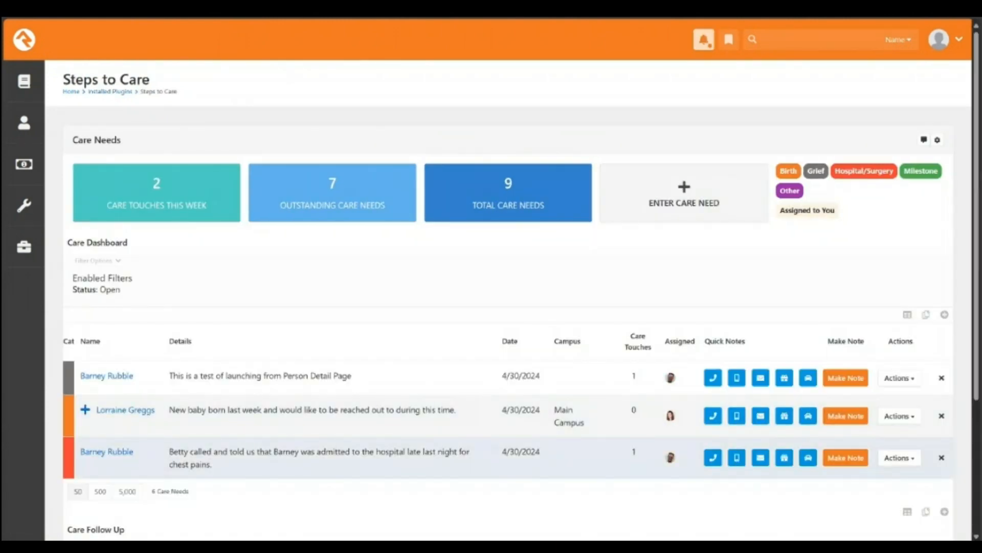
pyautogui.click(319, 458)
# Step: Switch the care need's category to Grief, restore Hospital/Surgery, and leave without saving
pyautogui.scroll(-4, 508, 300)
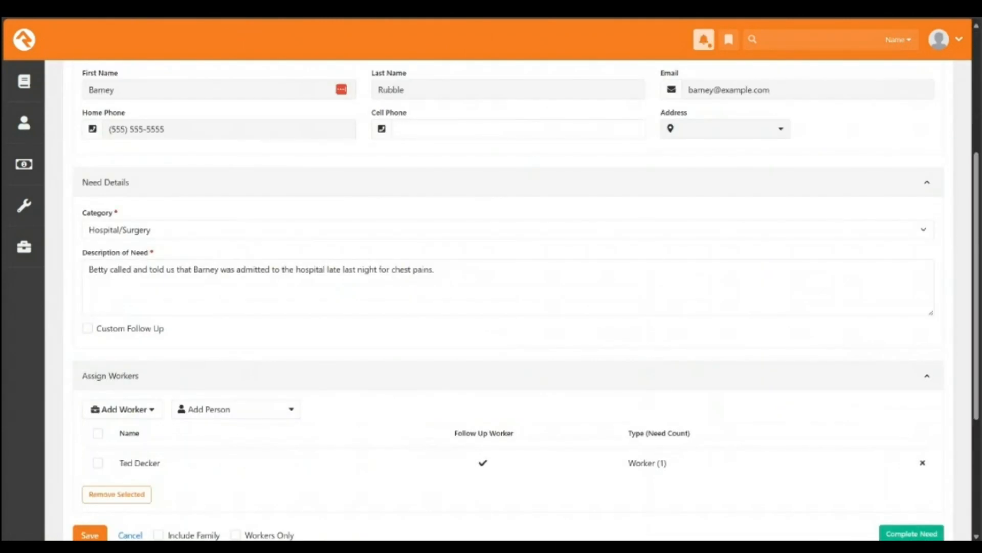
pyautogui.click(508, 230)
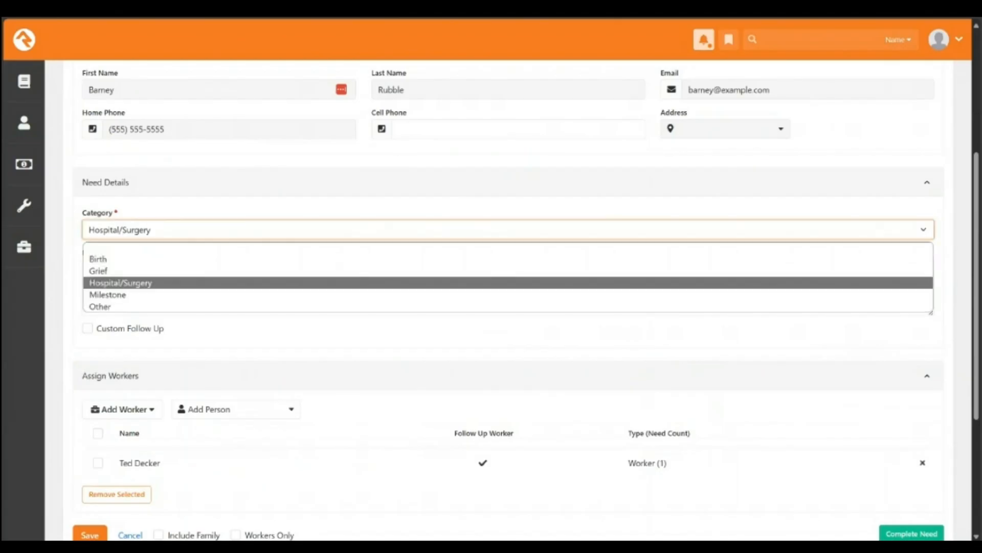
pyautogui.click(508, 271)
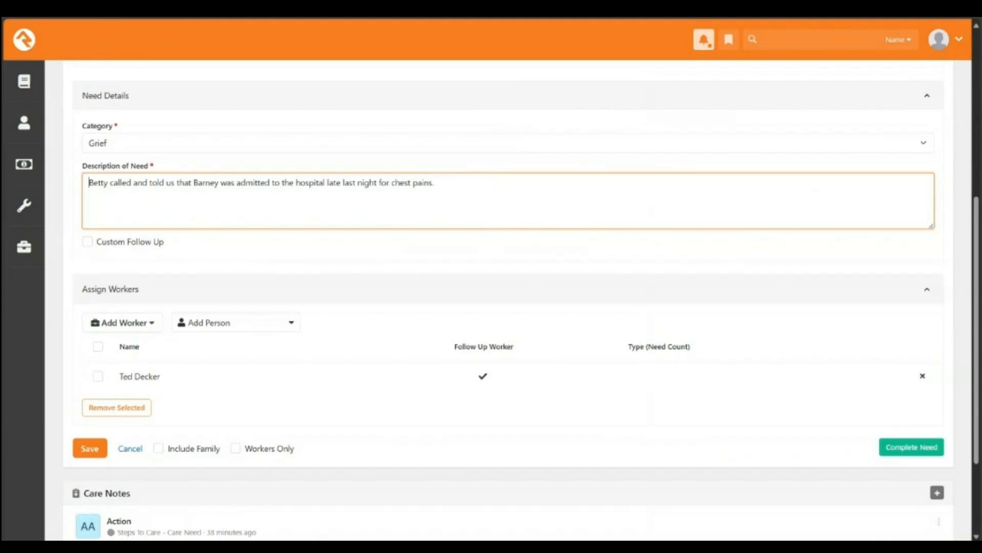
pyautogui.click(508, 143)
pyautogui.click(508, 195)
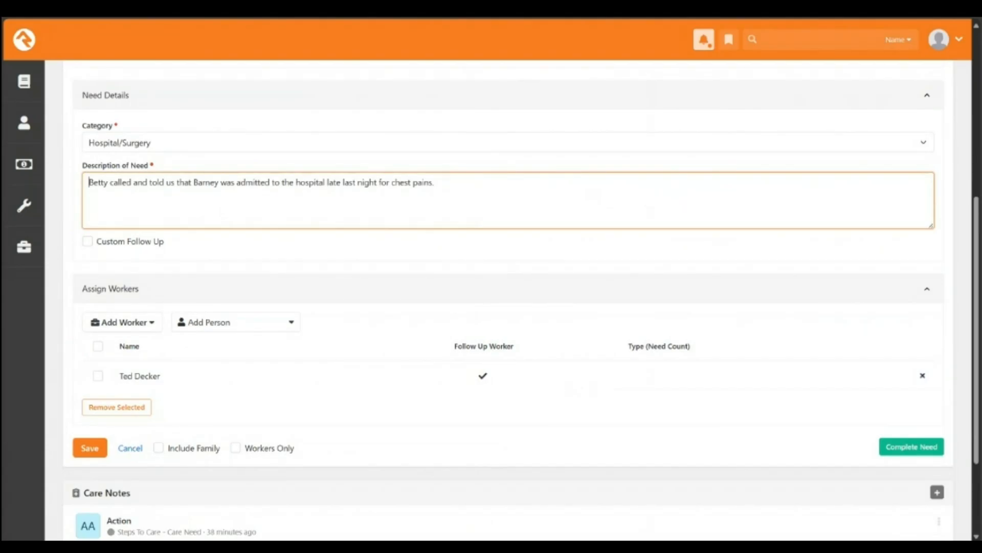
pyautogui.scroll(3, 507, 307)
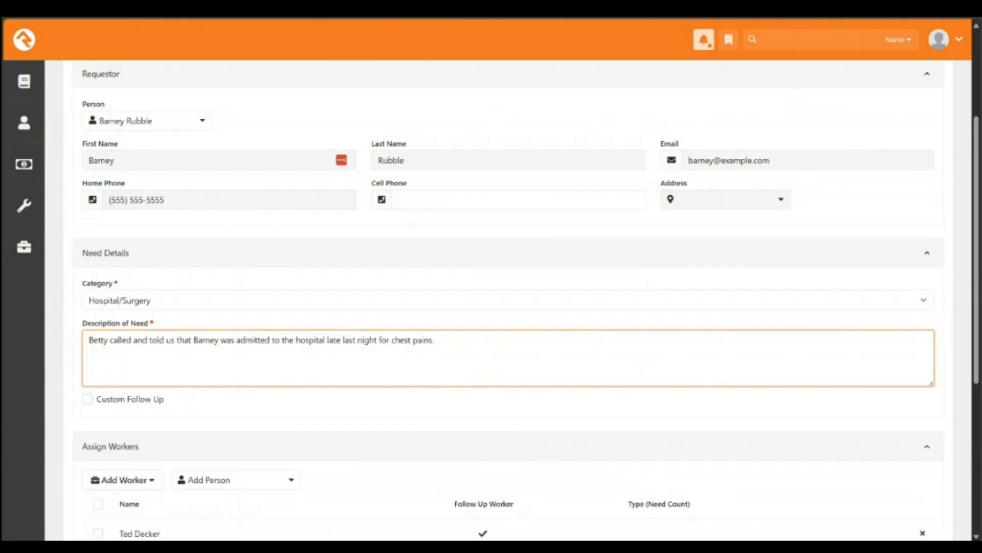
pyautogui.scroll(3, 508, 299)
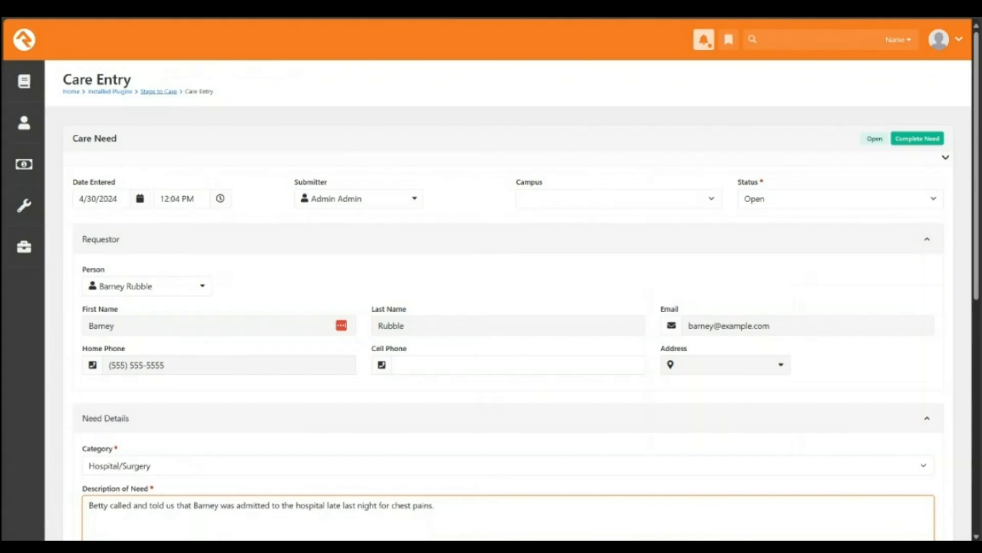
pyautogui.click(159, 91)
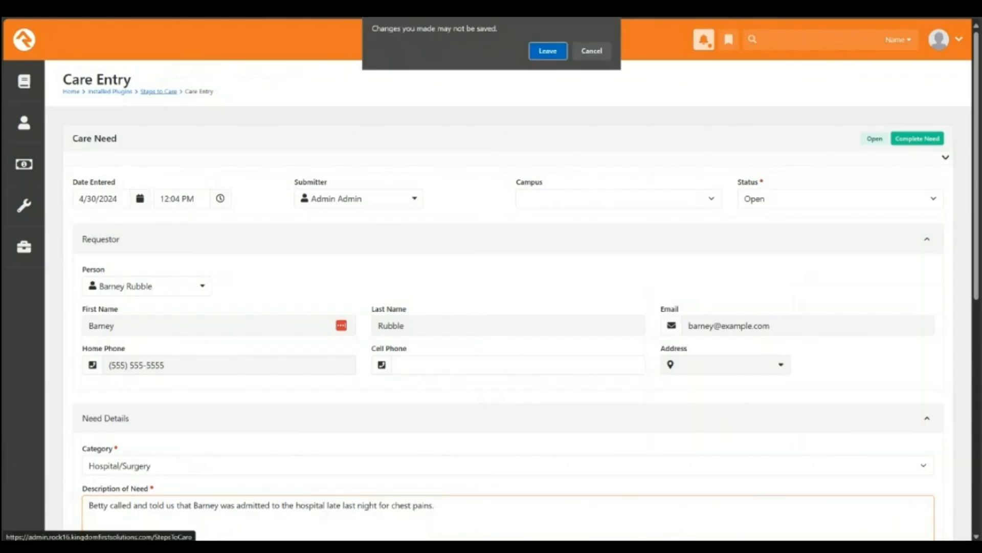
pyautogui.click(548, 51)
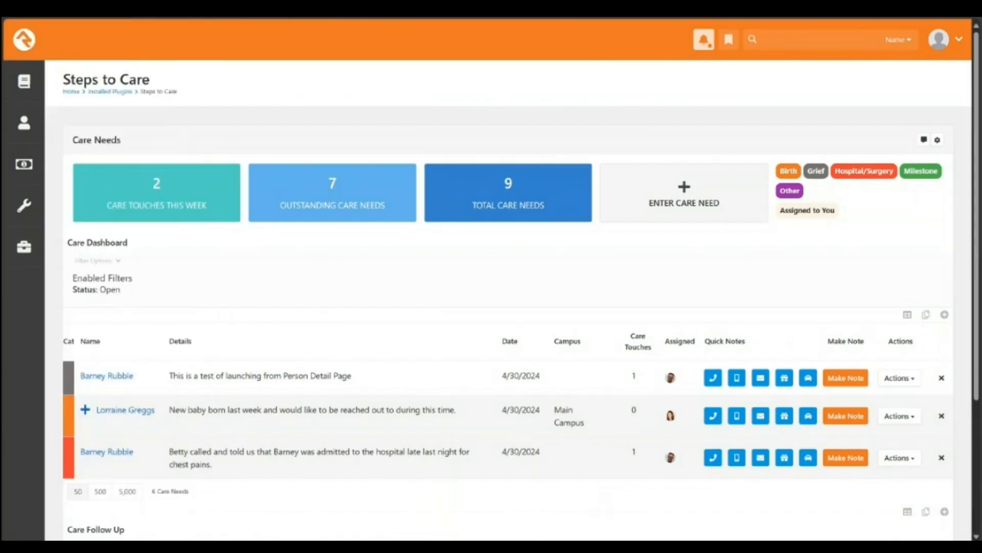
# Step: Bring up the sidebar's Tools menu from the Steps to Care dashboard
pyautogui.moveTo(24, 247)
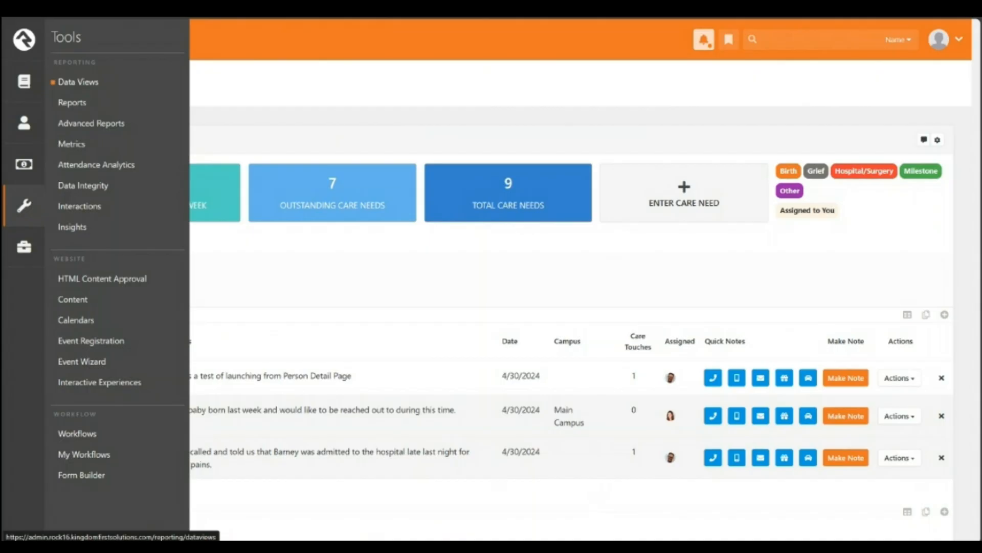
# Step: Go to Tools > Data Views and expand the KFS Views category
pyautogui.click(78, 81)
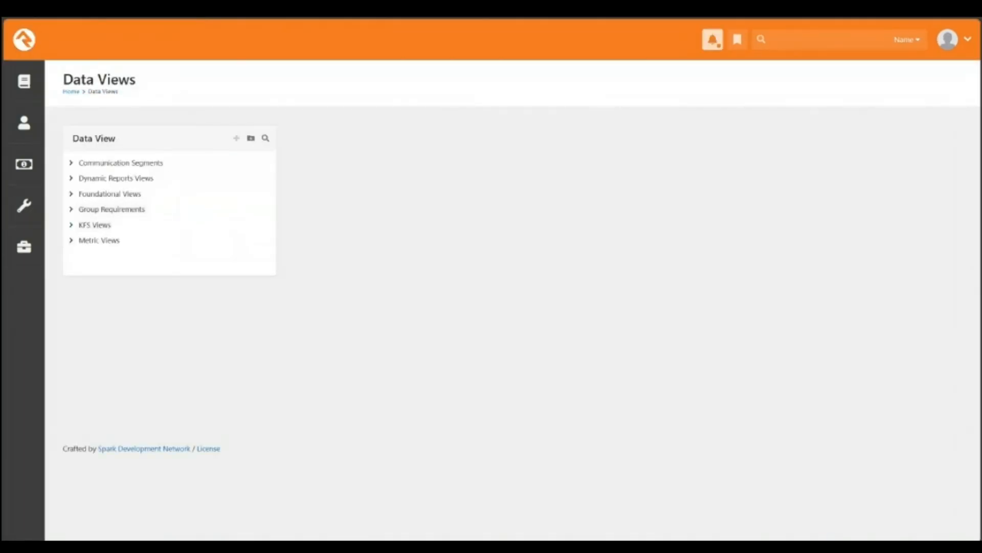
pyautogui.click(71, 225)
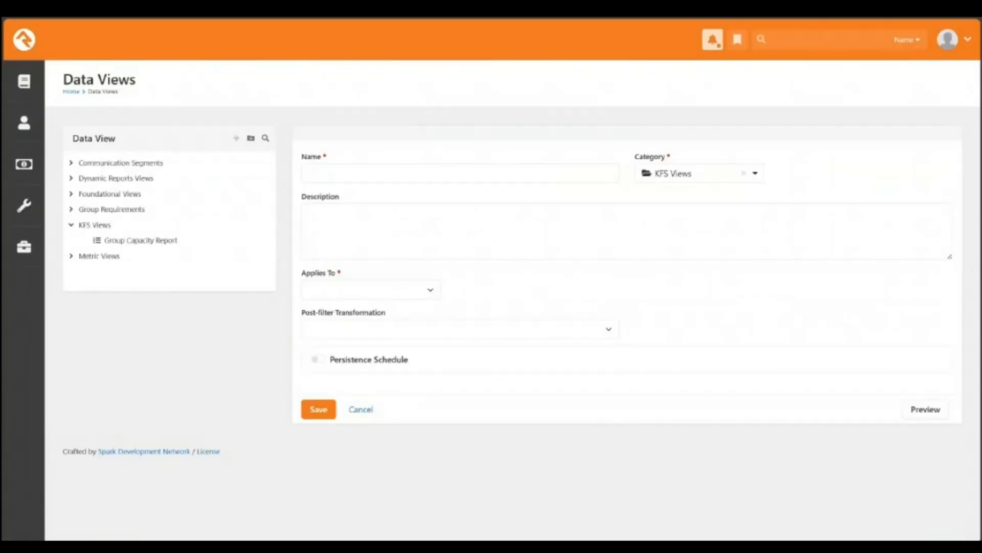
# Step: Set the new KFS Views data view's Applies To entity to Care Need
pyautogui.click(371, 289)
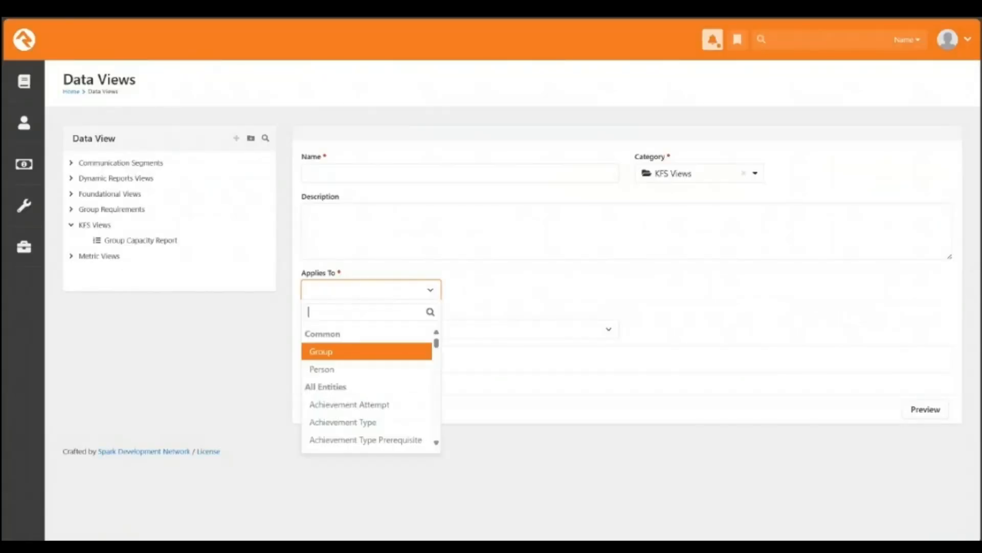
pyautogui.write('care')
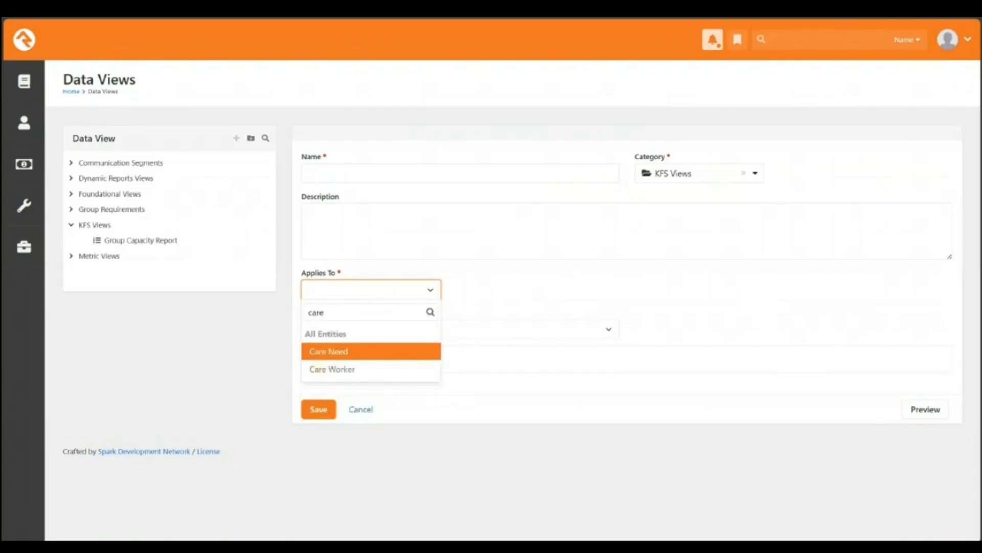
pyautogui.press('Return')
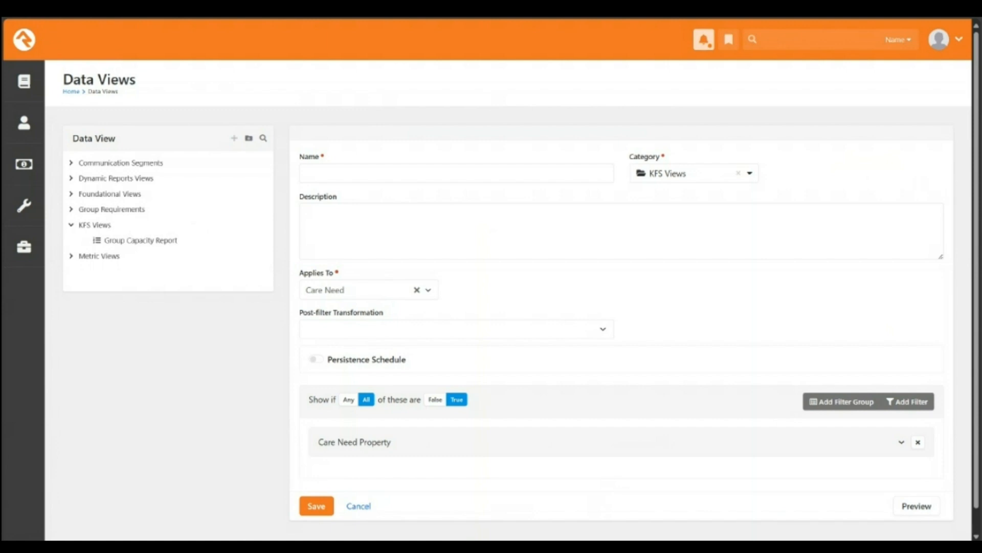
# Step: Name the data view 'List of Care Needs' and expand the Care Need Property filter's field list
pyautogui.click(456, 174)
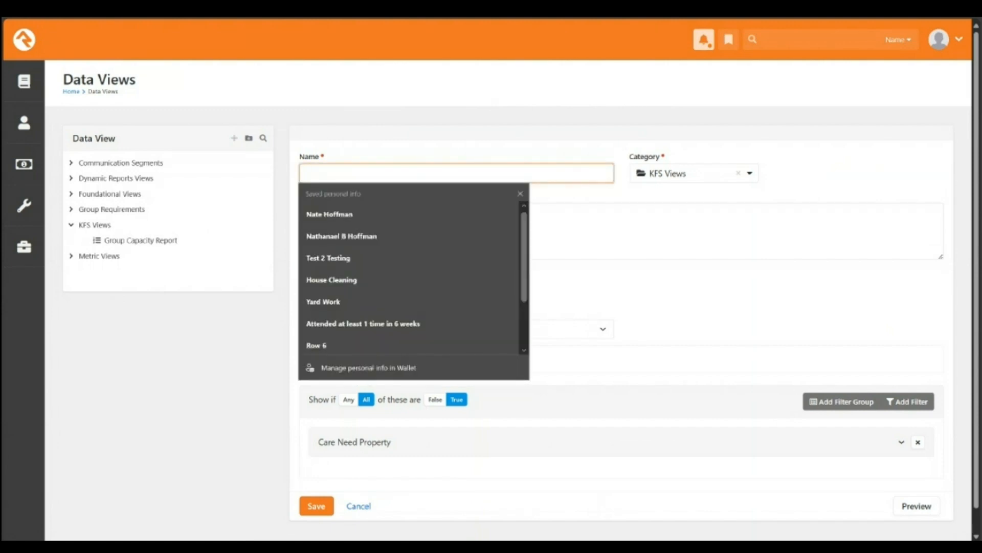
pyautogui.write('List')
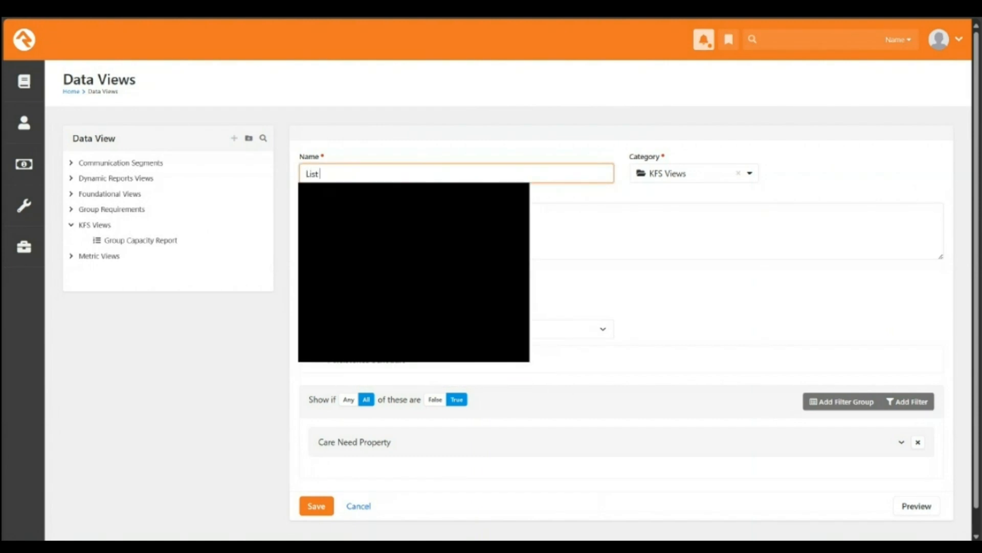
pyautogui.write(' of Care Needs')
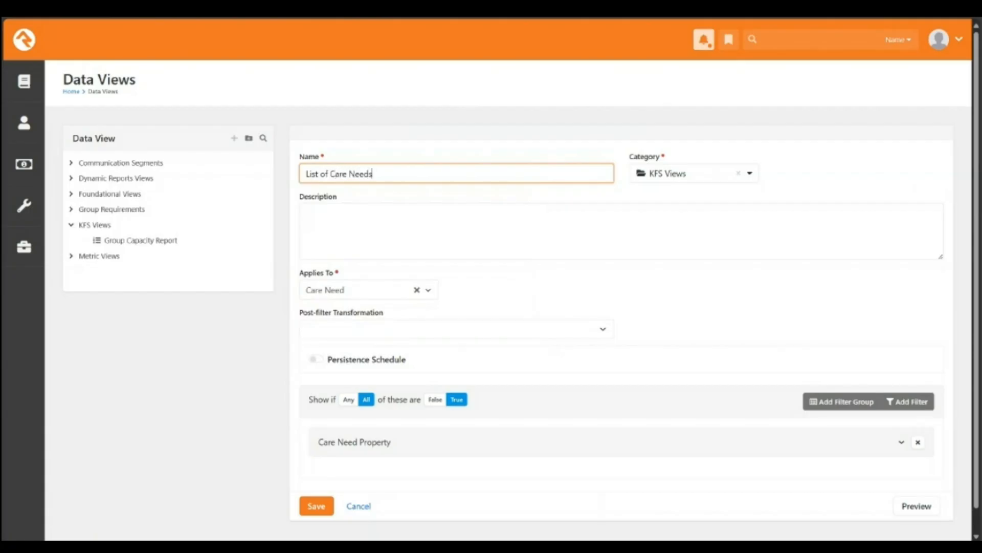
pyautogui.click(901, 442)
pyautogui.scroll(-1, 621, 328)
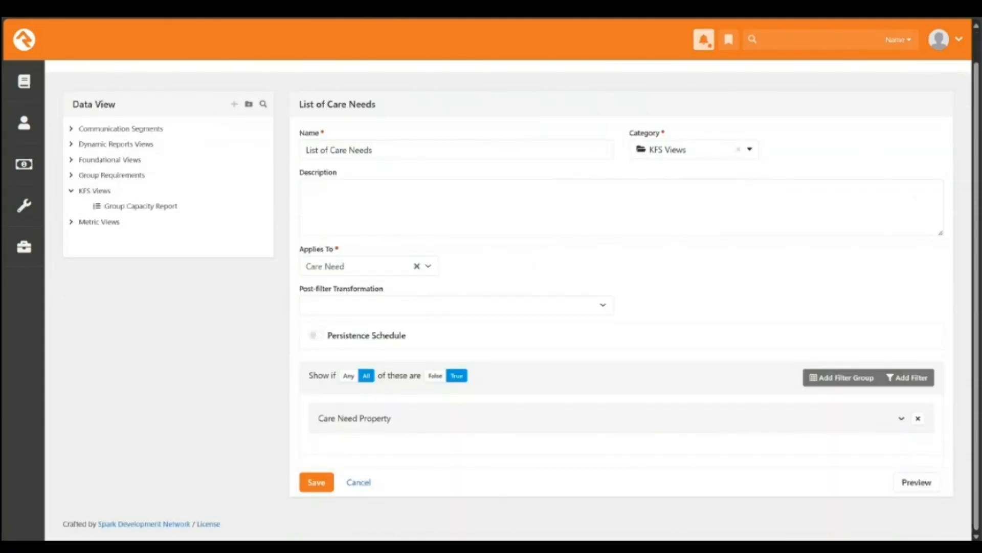
pyautogui.click(901, 418)
pyautogui.scroll(-1, 621, 328)
pyautogui.click(417, 407)
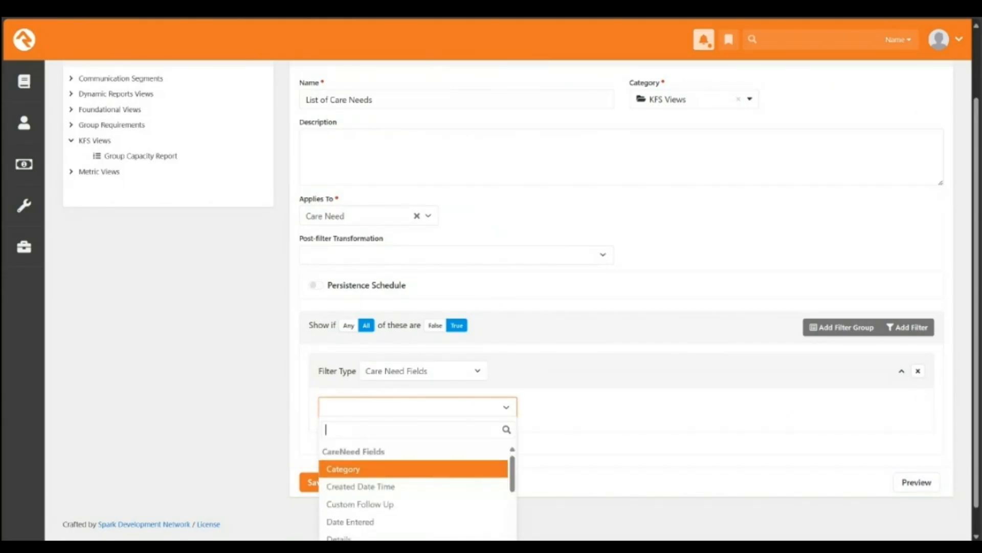
# Step: Filter on Date Entered with a Range of the Previous 30 Days
pyautogui.scroll(-1, 521, 301)
pyautogui.scroll(-1, 413, 472)
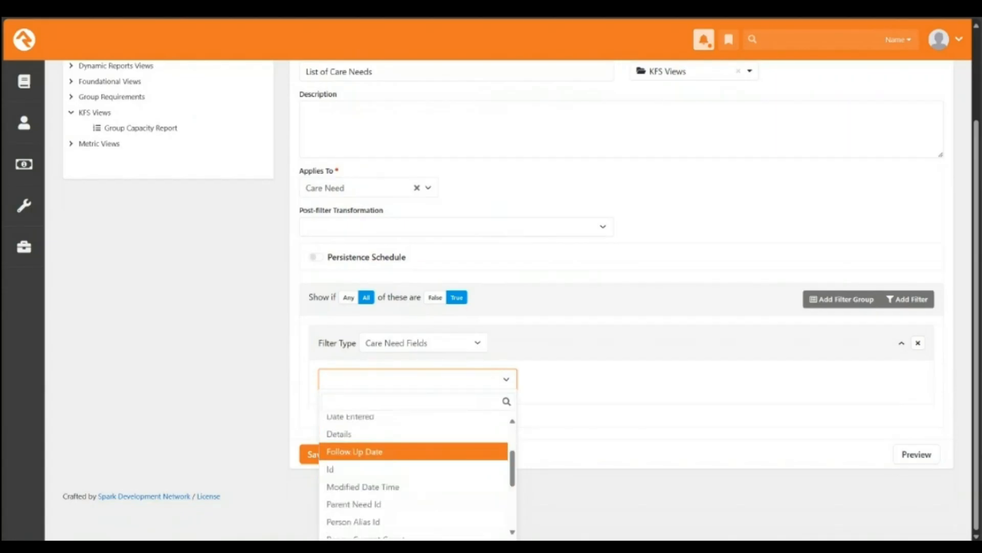
pyautogui.scroll(1, 414, 451)
pyautogui.click(413, 492)
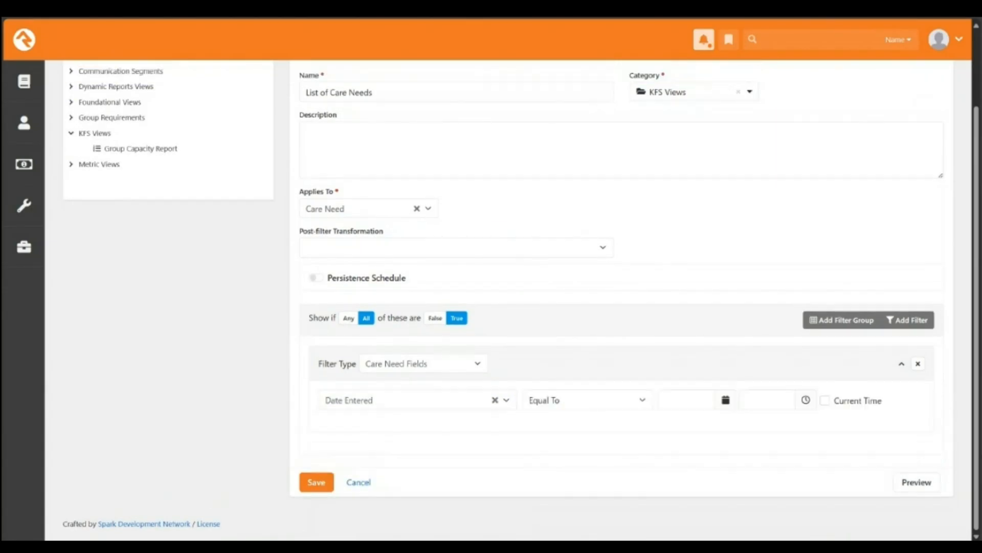
pyautogui.click(587, 400)
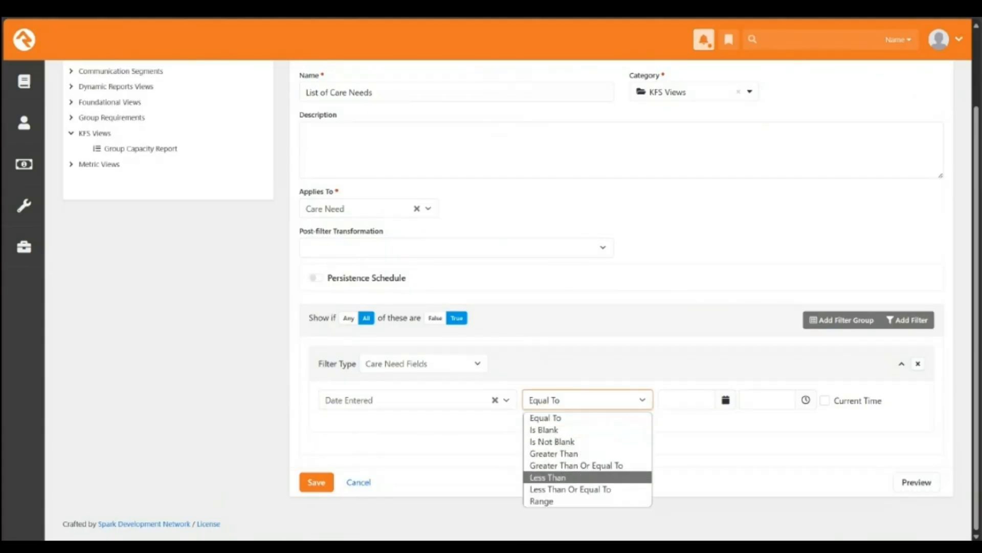
pyautogui.click(563, 502)
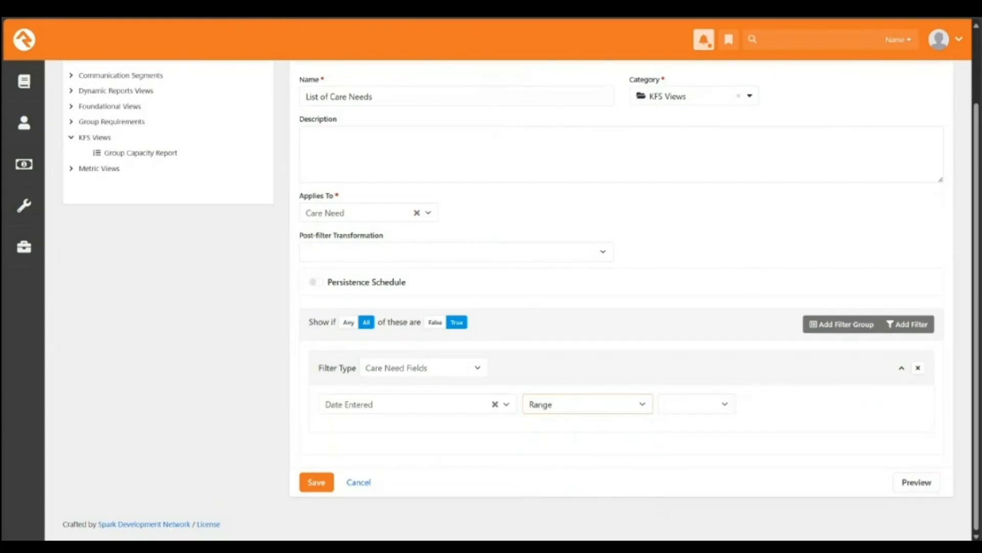
pyautogui.click(697, 403)
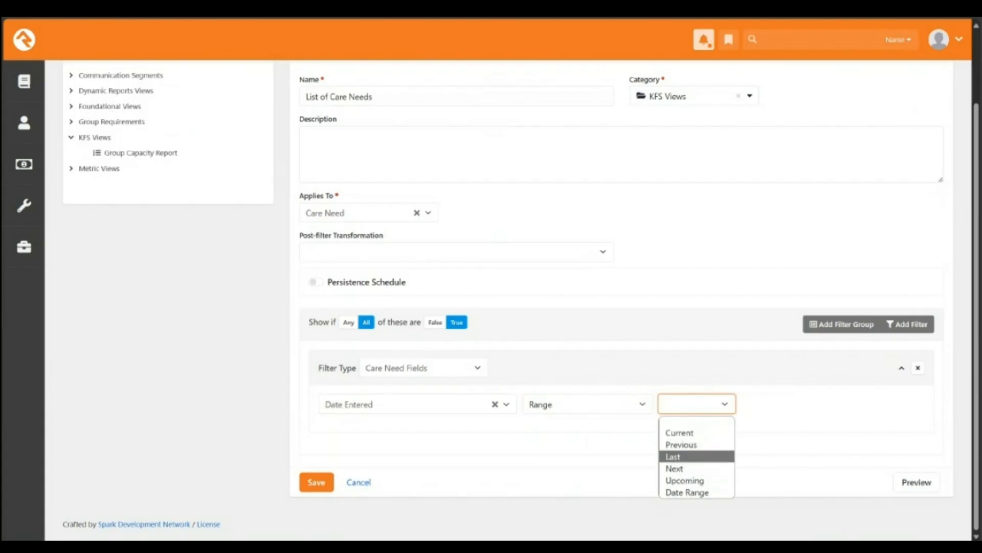
pyautogui.click(681, 444)
pyautogui.click(825, 403)
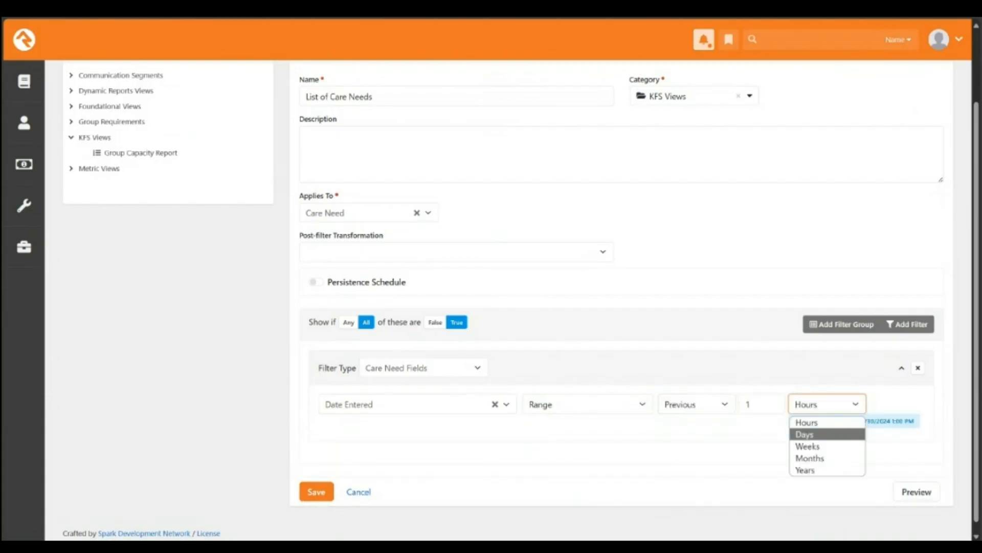
pyautogui.click(811, 433)
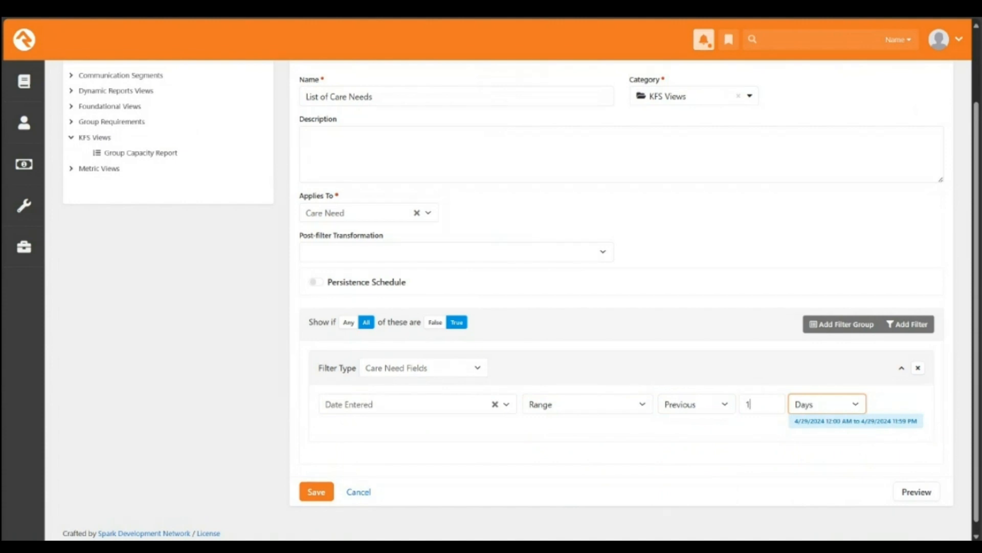
pyautogui.doubleClick(749, 404)
pyautogui.write('30')
pyautogui.press('Tab')
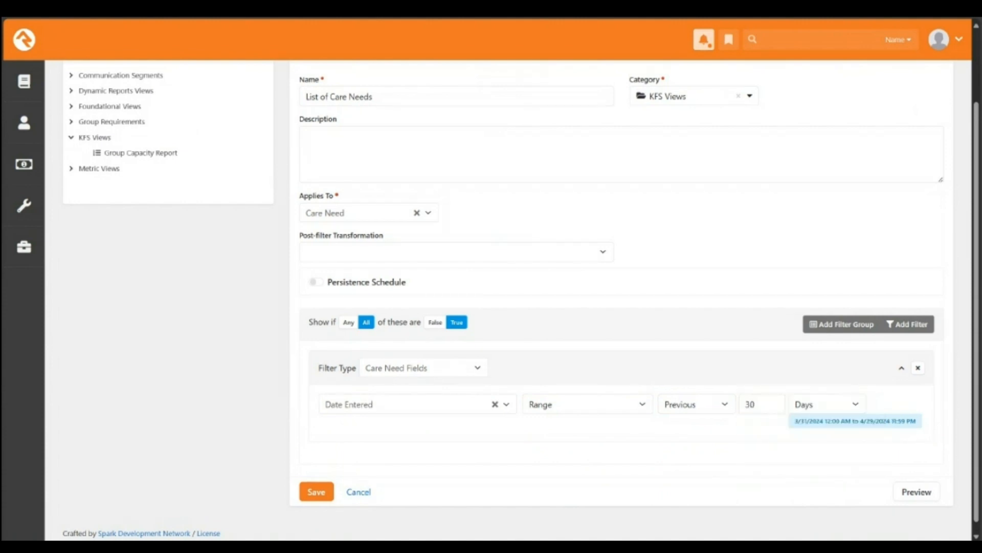
pyautogui.scroll(-1, 520, 301)
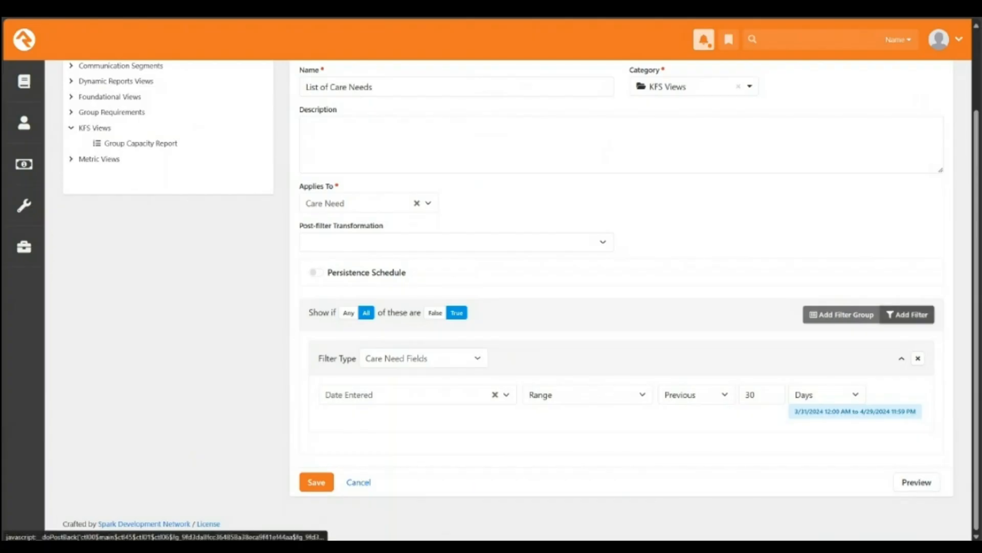
# Step: Add a second Care Need Fields filter and dismiss the password manager prompt
pyautogui.click(908, 315)
pyautogui.click(423, 462)
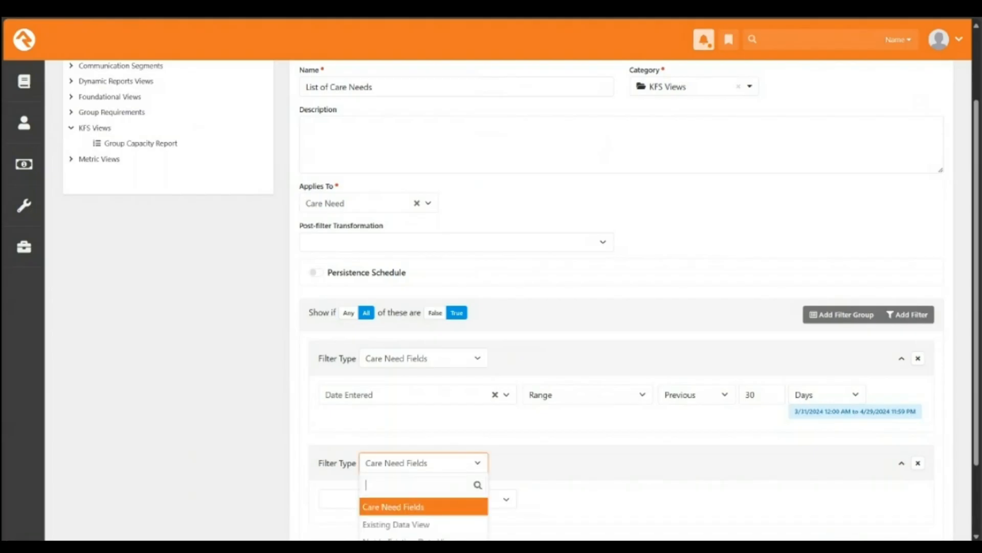
pyautogui.click(398, 524)
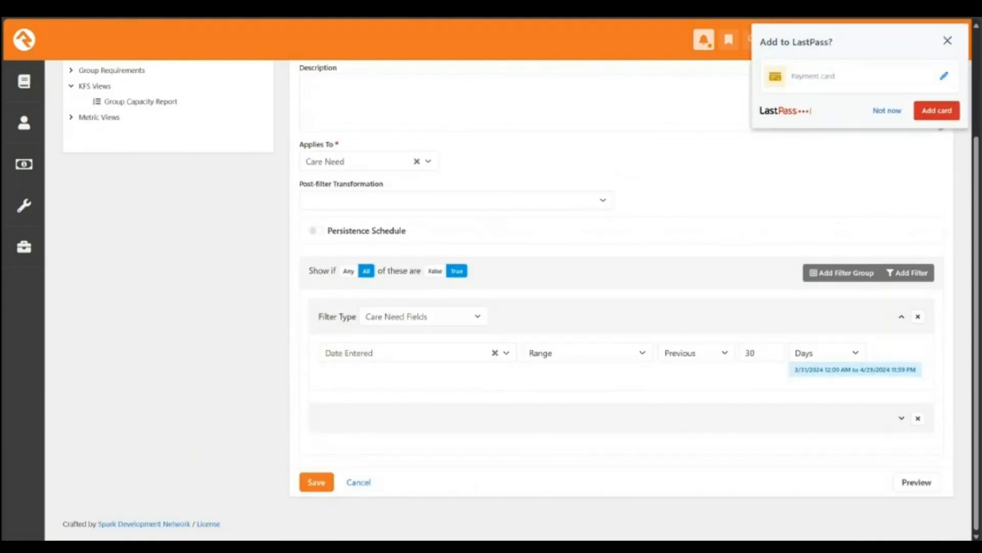
pyautogui.click(887, 111)
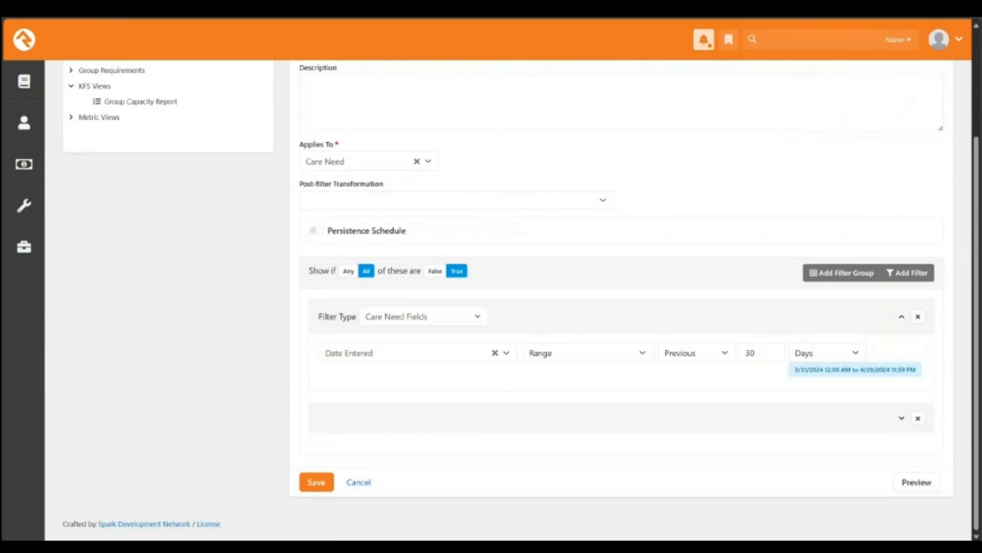
# Step: Collapse and re-expand the first filter, then browse the second filter's field and type options
pyautogui.click(424, 316)
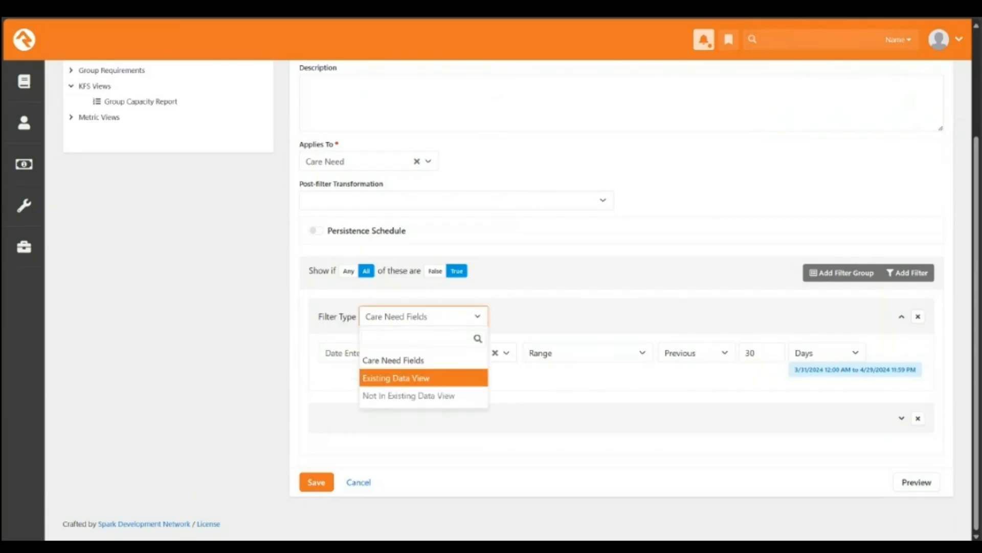
pyautogui.click(901, 316)
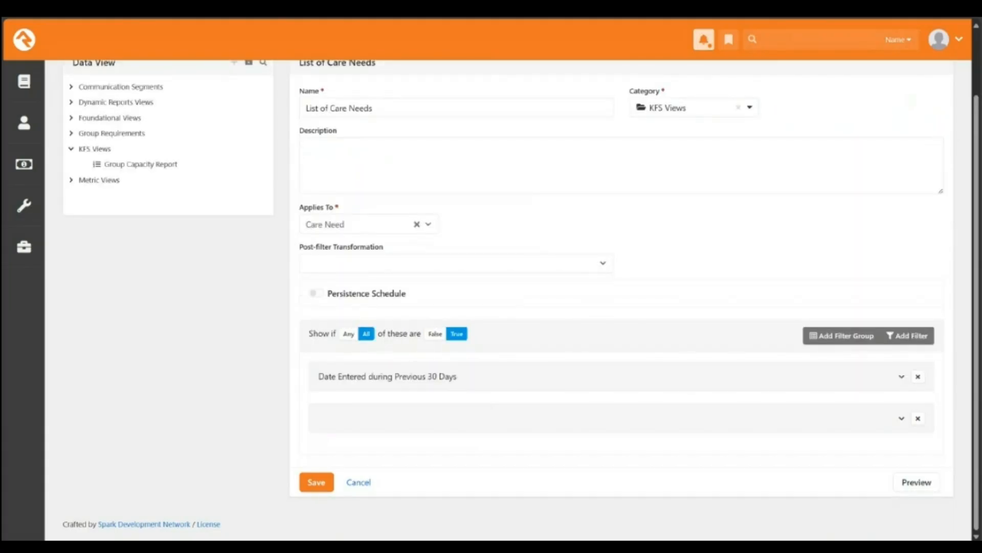
pyautogui.click(901, 377)
pyautogui.click(902, 418)
pyautogui.click(418, 407)
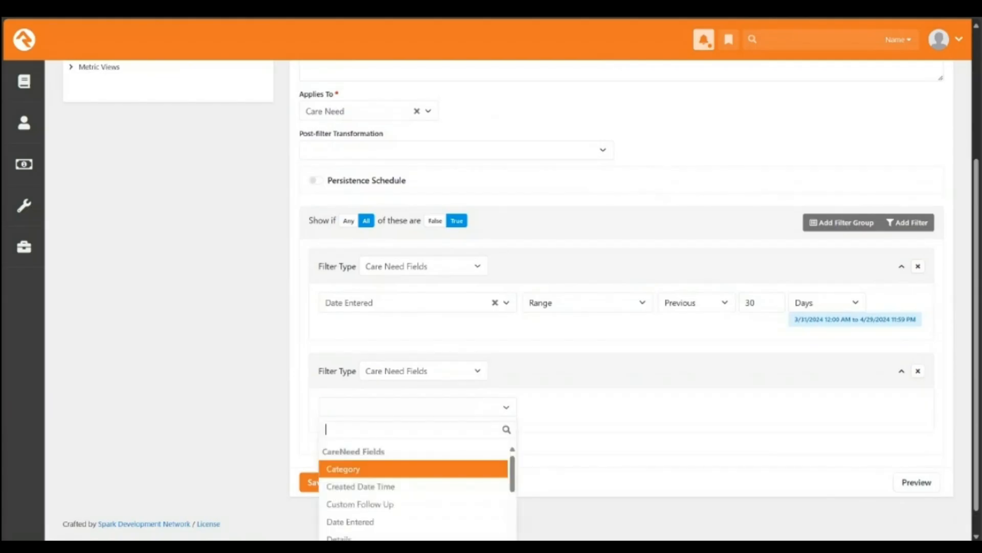
pyautogui.scroll(-1, 417, 407)
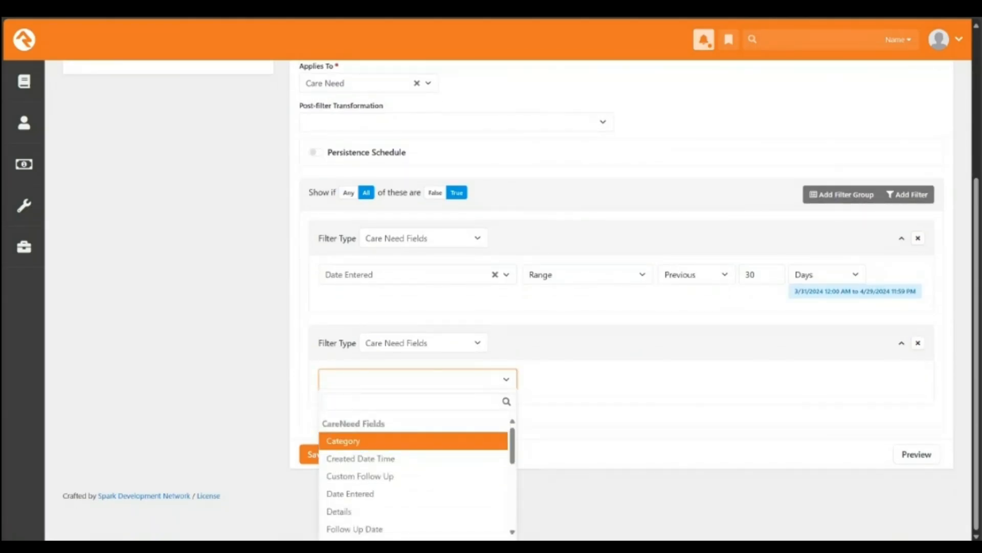
pyautogui.moveTo(512, 445); pyautogui.dragTo(512, 508)
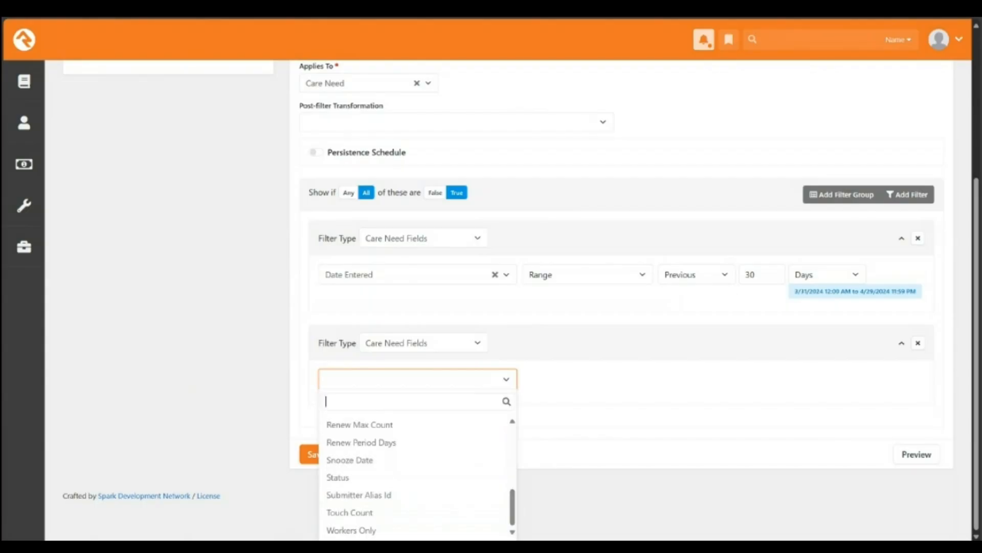
pyautogui.press('Escape')
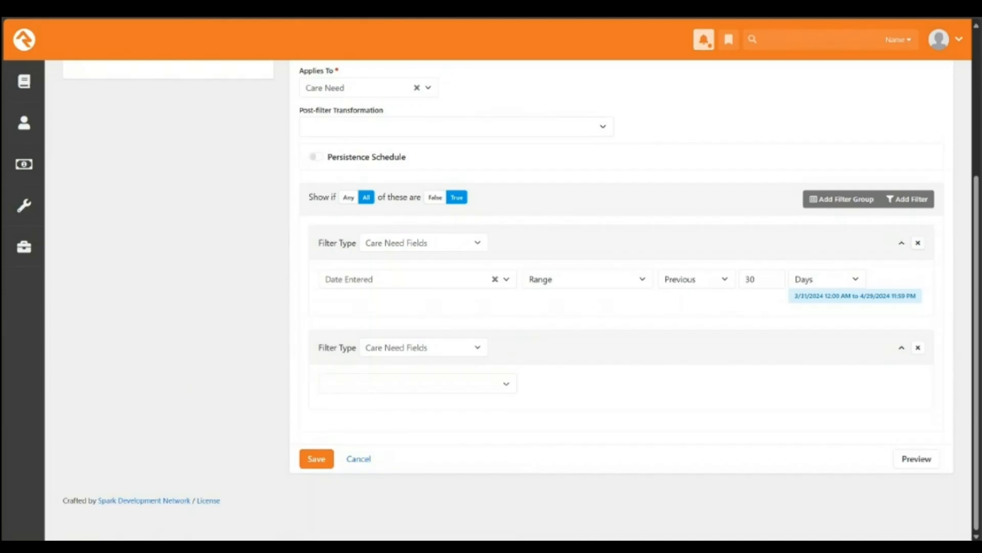
pyautogui.click(424, 348)
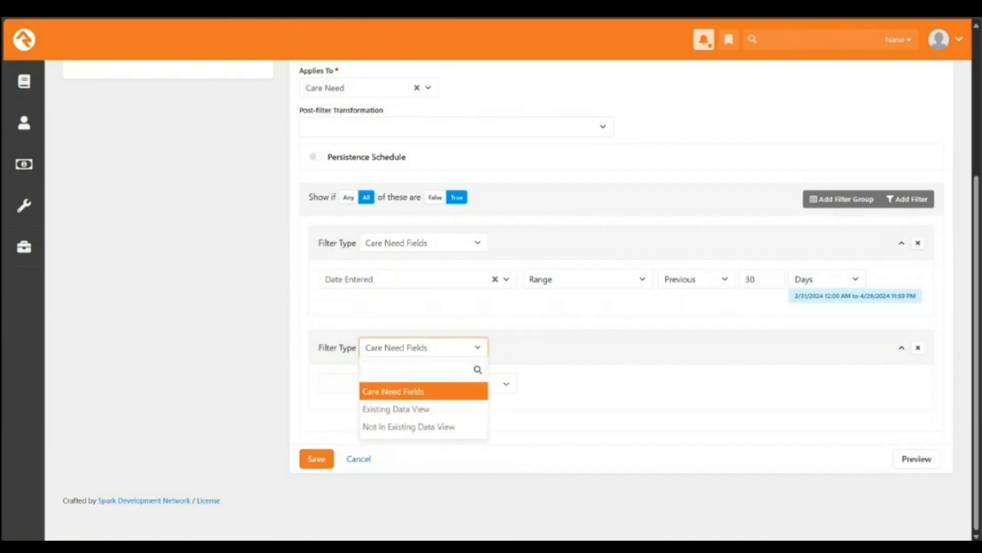
pyautogui.press('Escape')
# Step: Scroll through the Care Need field list without choosing, then delete the blank second filter
pyautogui.click(417, 384)
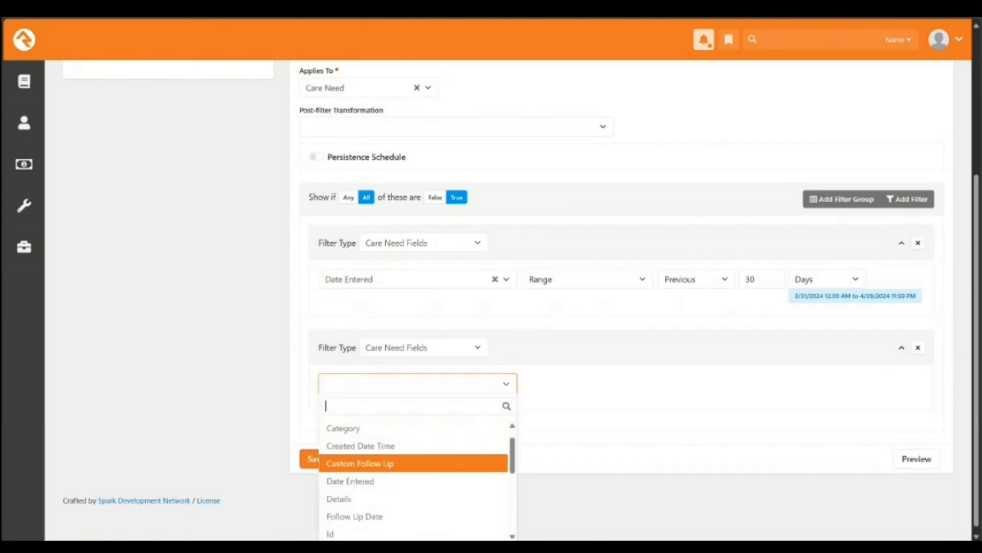
pyautogui.scroll(-5, 418, 463)
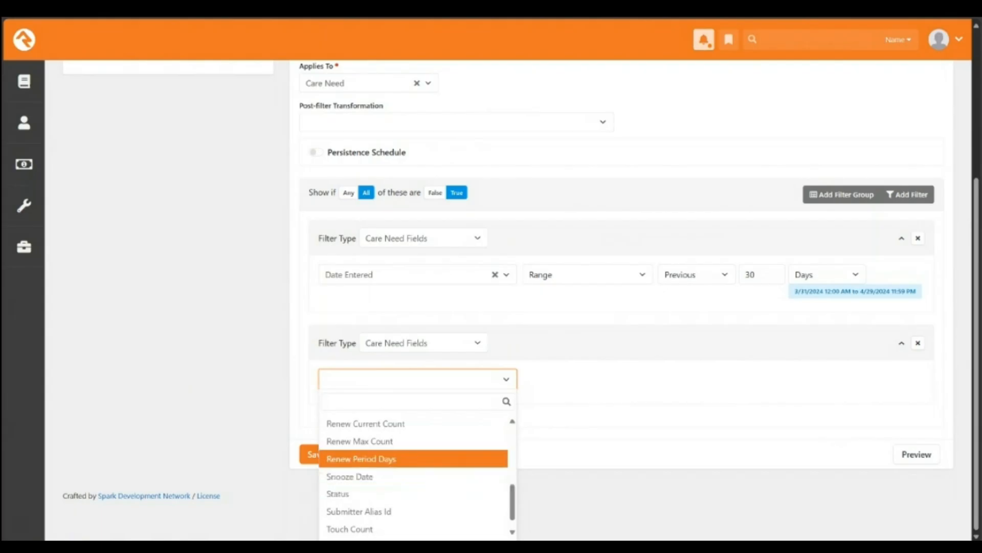
pyautogui.scroll(-1, 413, 425)
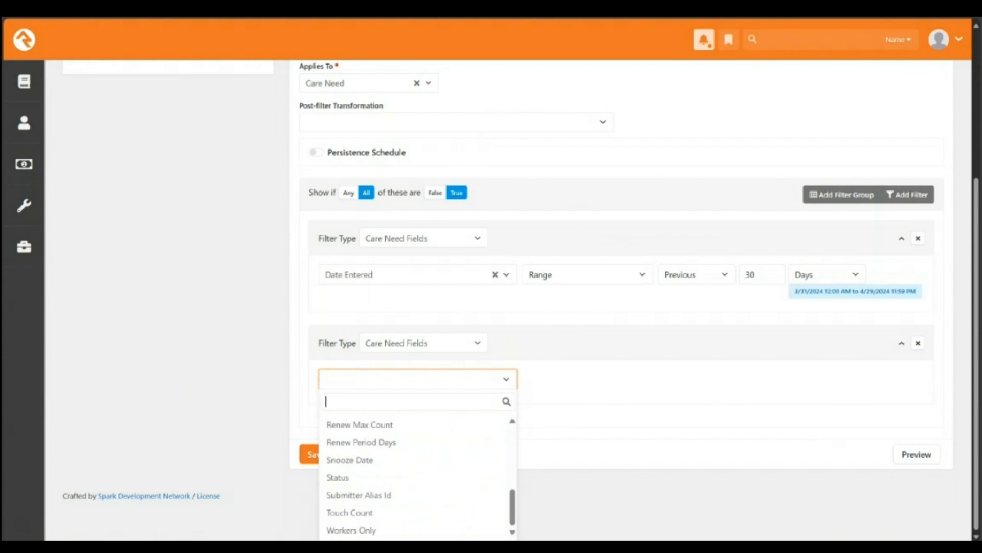
pyautogui.scroll(10, 413, 458)
pyautogui.scroll(-3, 413, 454)
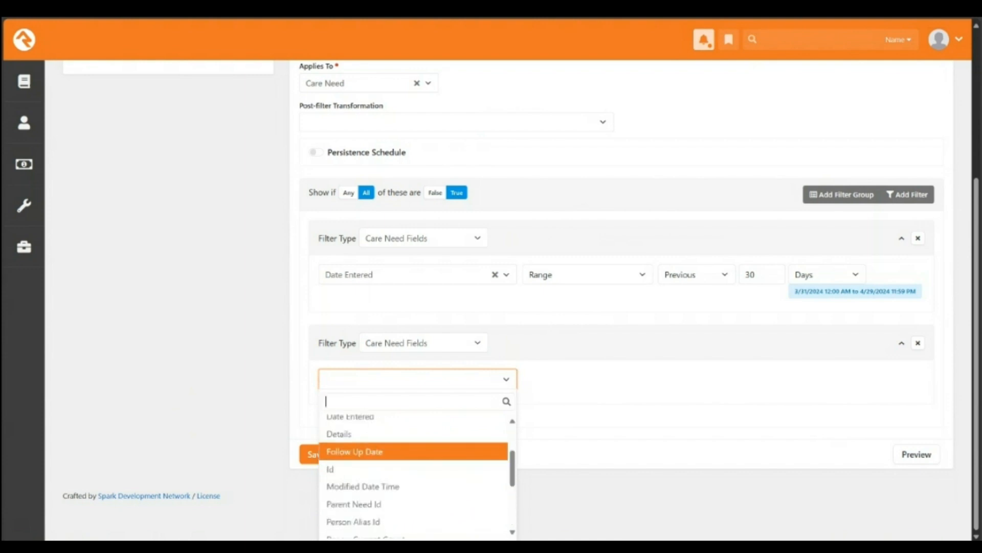
pyautogui.scroll(-5, 414, 457)
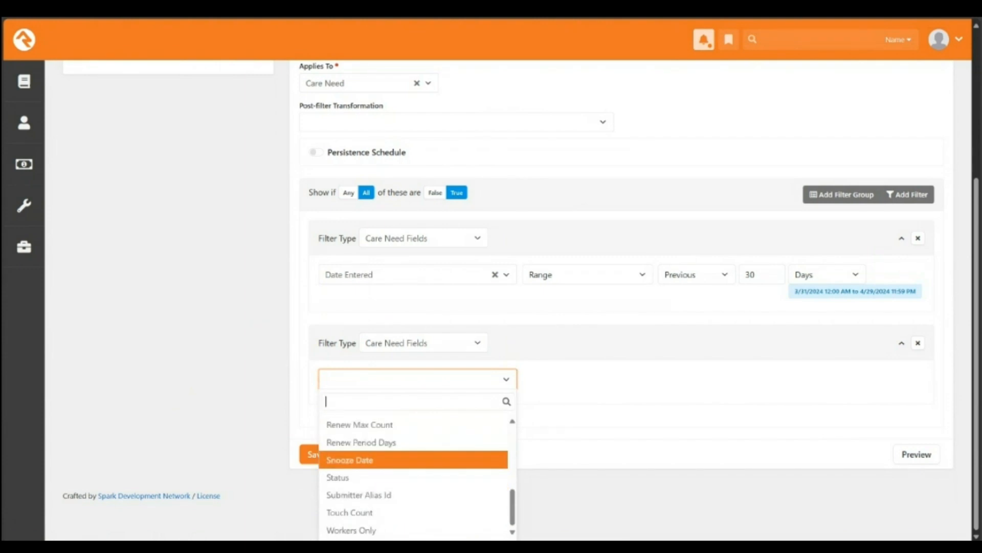
pyautogui.scroll(5, 414, 466)
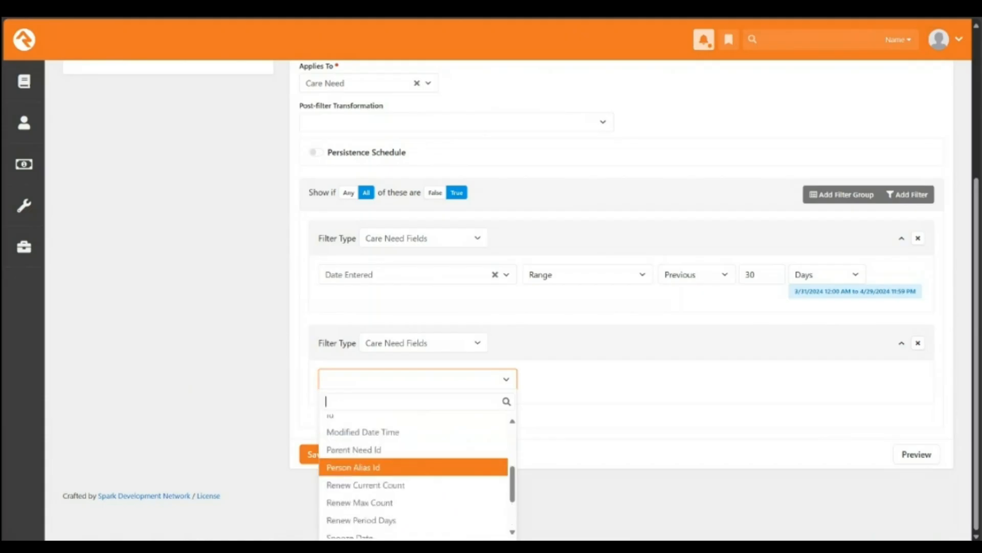
pyautogui.scroll(3, 414, 475)
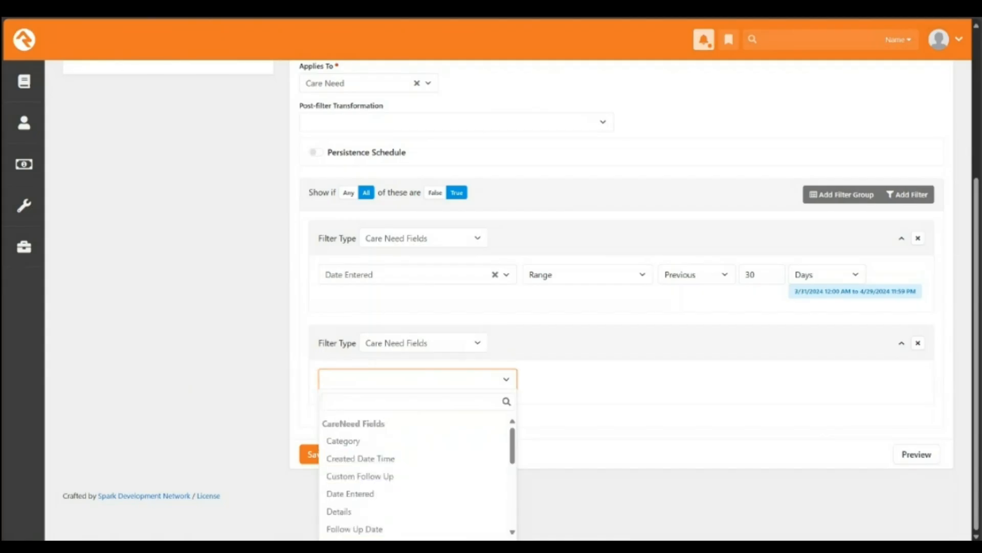
pyautogui.click(604, 424)
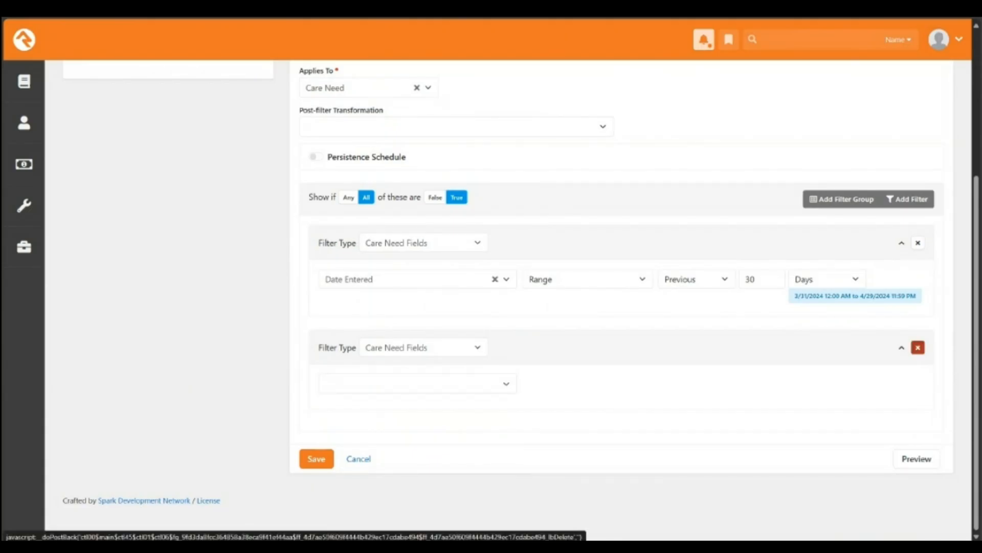
pyautogui.click(918, 347)
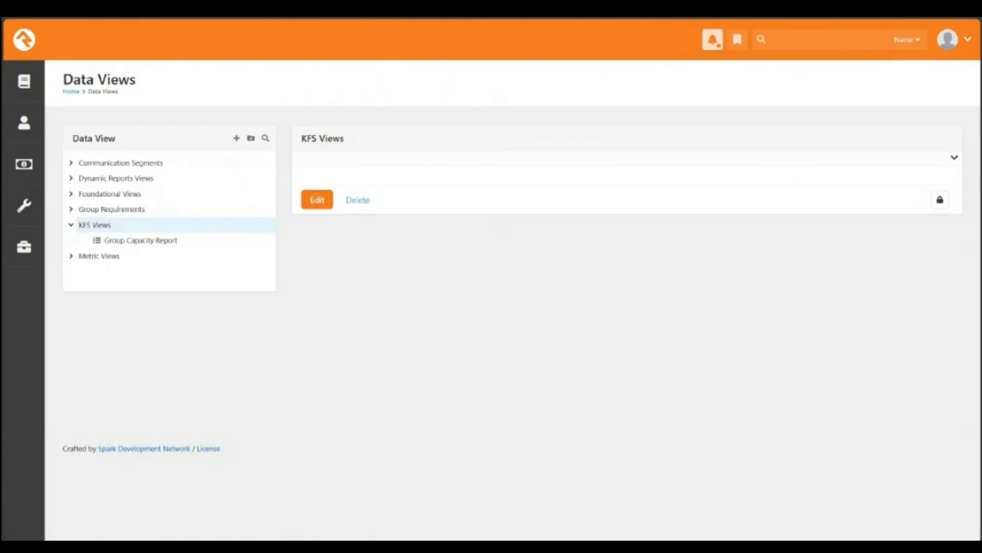
# Step: Add a new data view under KFS Views that applies to Care Need
pyautogui.click(236, 138)
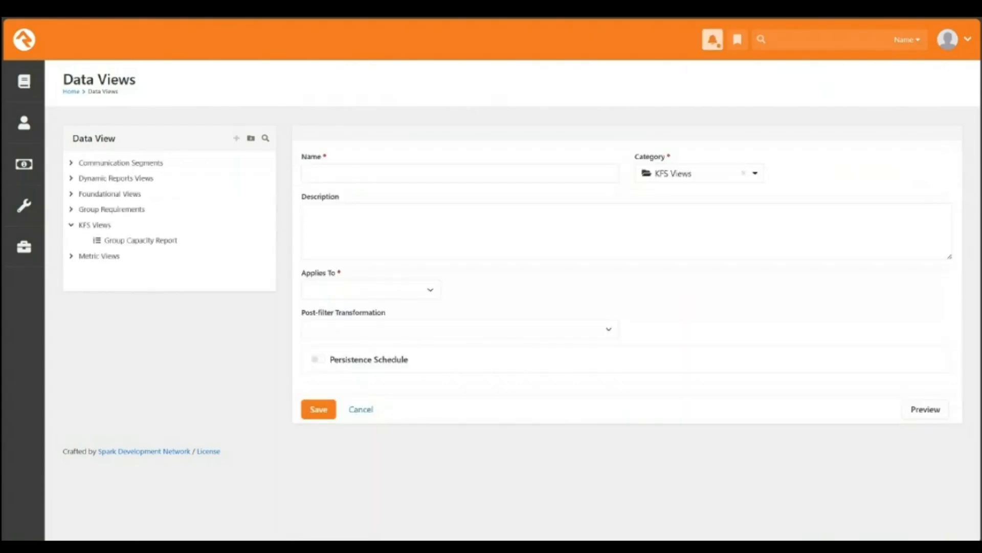
pyautogui.click(371, 290)
pyautogui.write('care need')
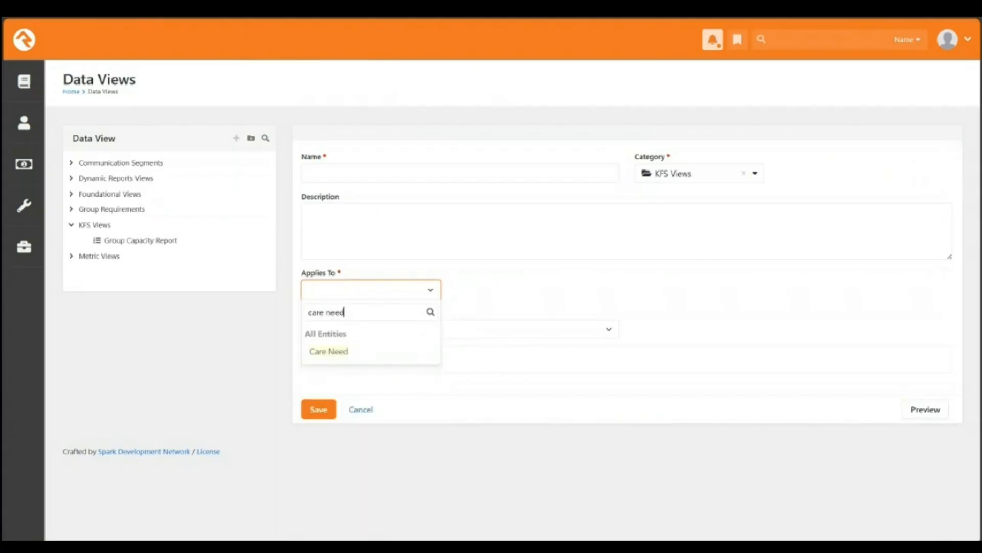
pyautogui.press('Return')
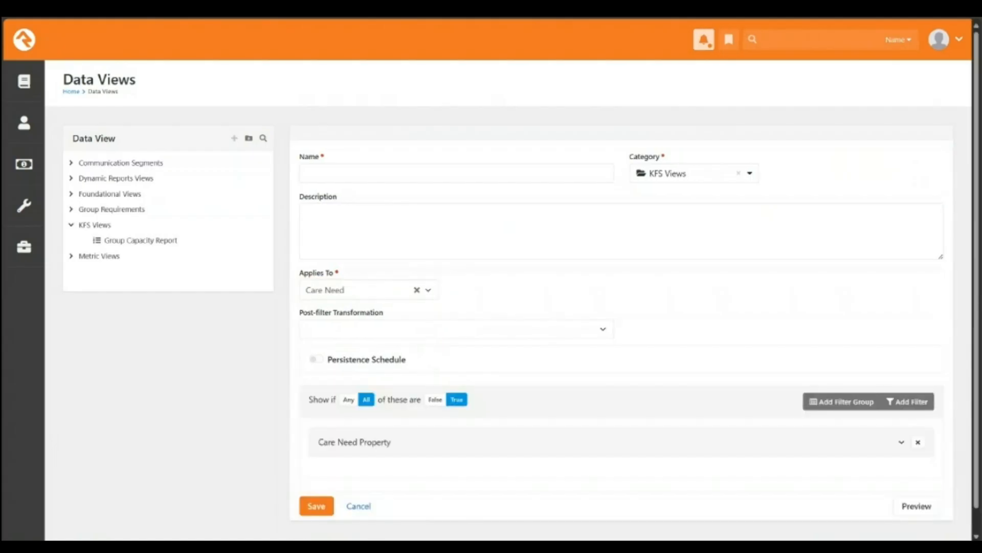
# Step: Filter the view on Category, keeping only Hospital/Surgery care needs
pyautogui.scroll(-1, 512, 281)
pyautogui.click(901, 418)
pyautogui.scroll(-1, 418, 409)
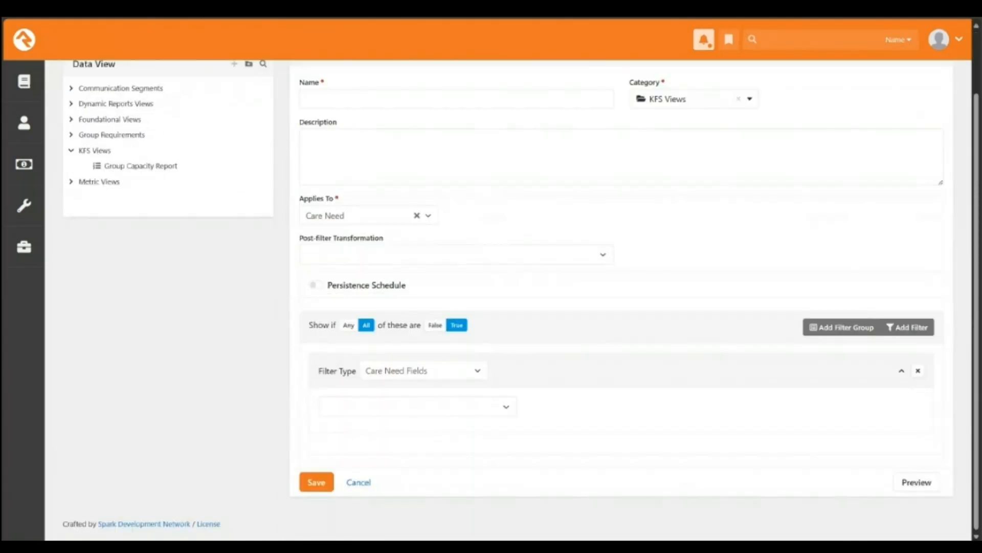
pyautogui.click(418, 406)
pyautogui.scroll(-1, 417, 406)
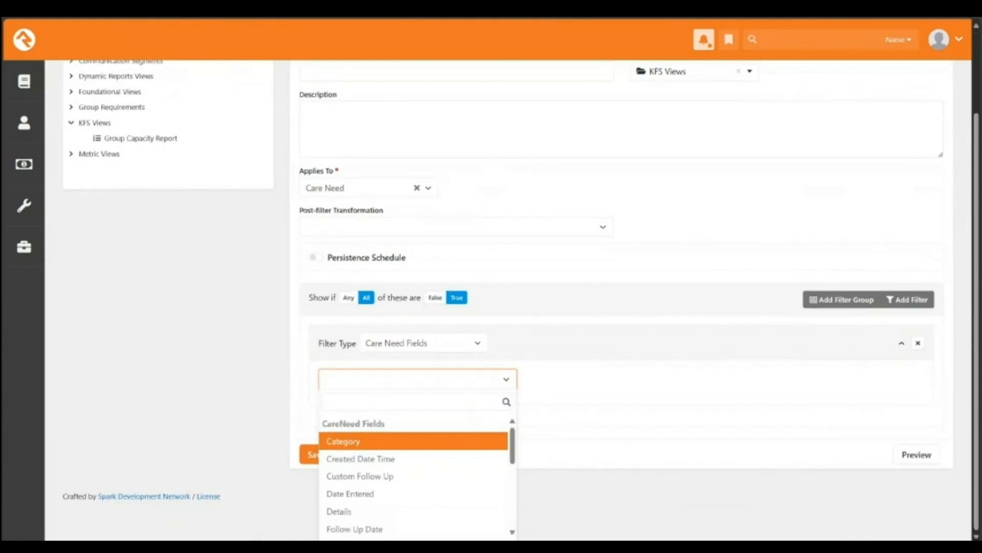
pyautogui.click(414, 441)
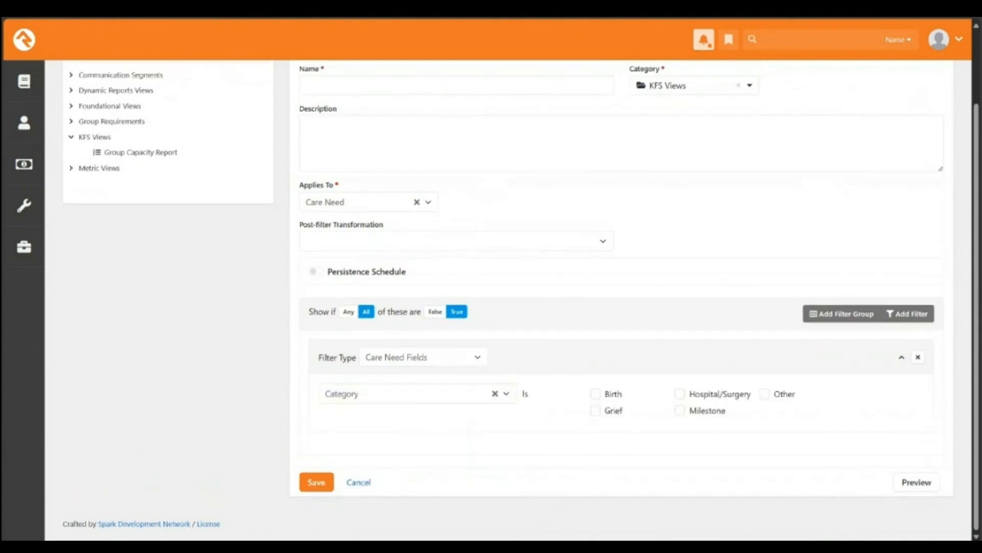
pyautogui.click(680, 394)
pyautogui.click(907, 314)
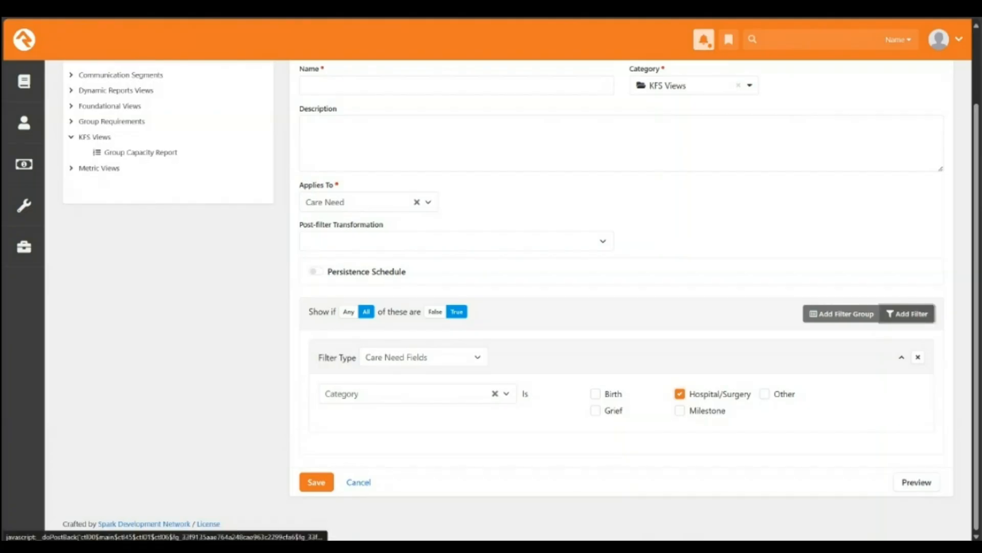
# Step: Set the second filter to Status is Closed
pyautogui.scroll(-2, 621, 368)
pyautogui.click(417, 407)
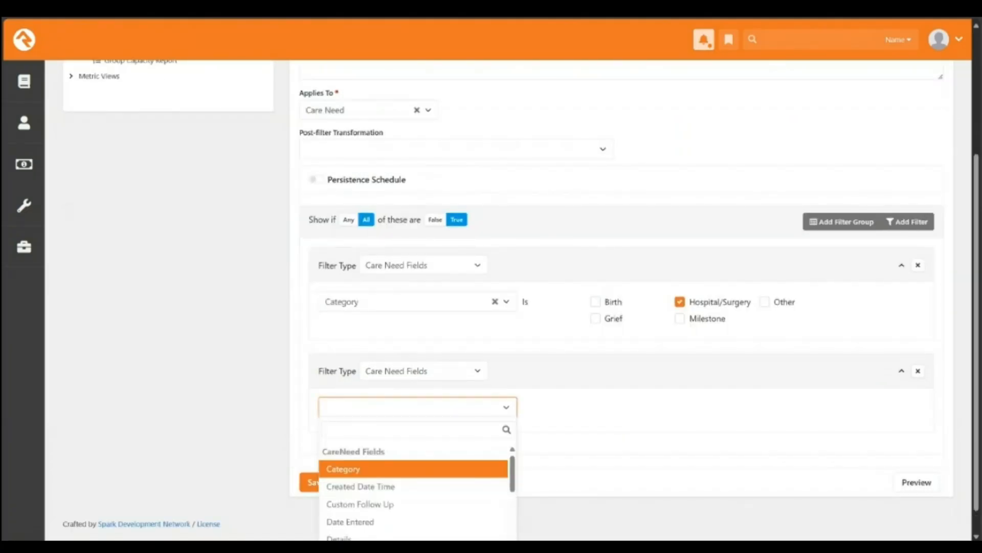
pyautogui.scroll(-1, 417, 407)
pyautogui.scroll(-4, 413, 459)
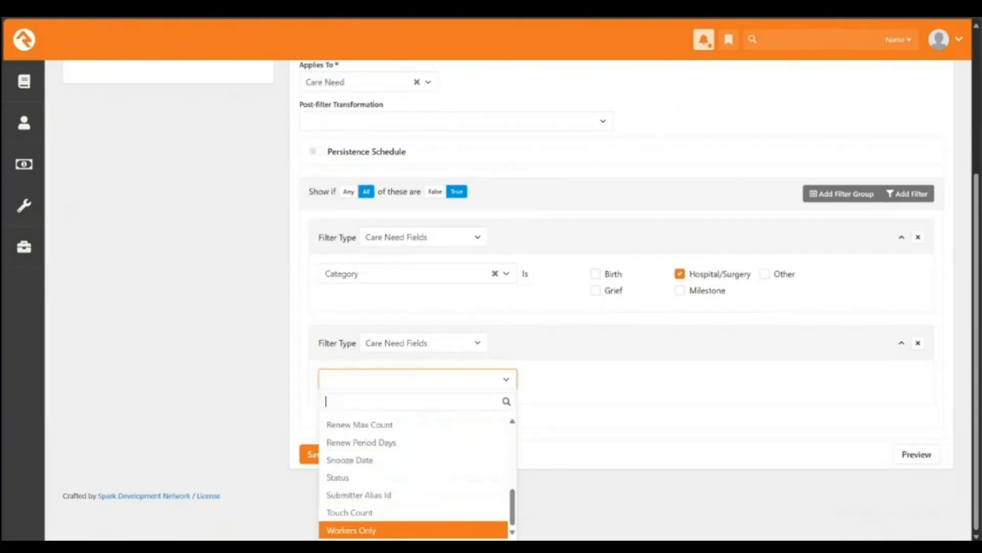
pyautogui.click(413, 477)
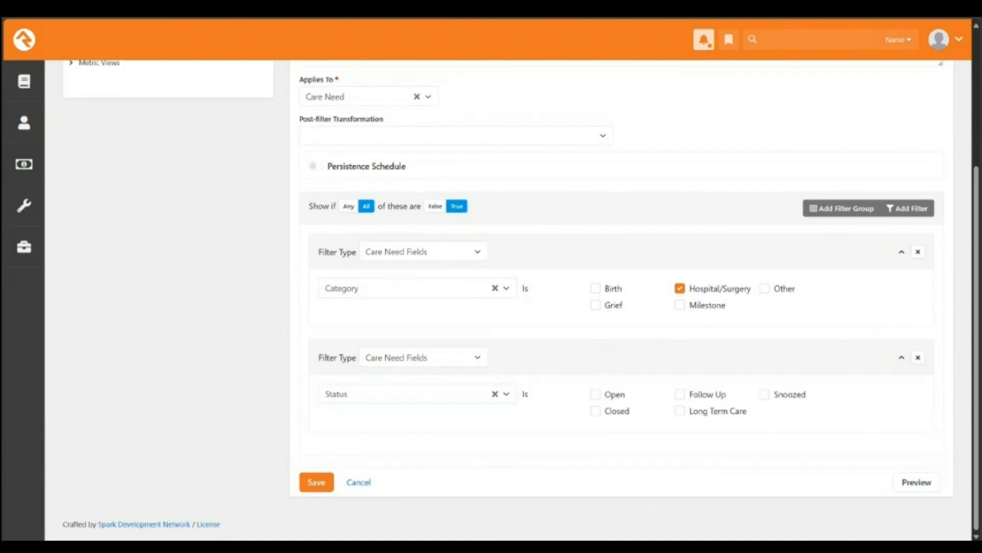
pyautogui.click(595, 410)
# Step: Add a third filter limiting Date Entered to the Current Year range, then save the view
pyautogui.click(908, 208)
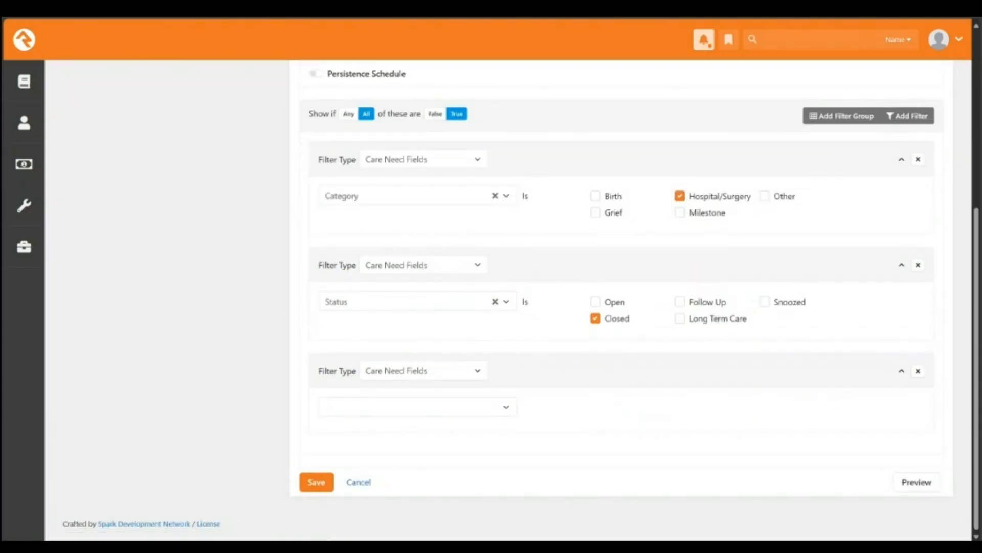
pyautogui.click(417, 408)
pyautogui.scroll(-3, 413, 487)
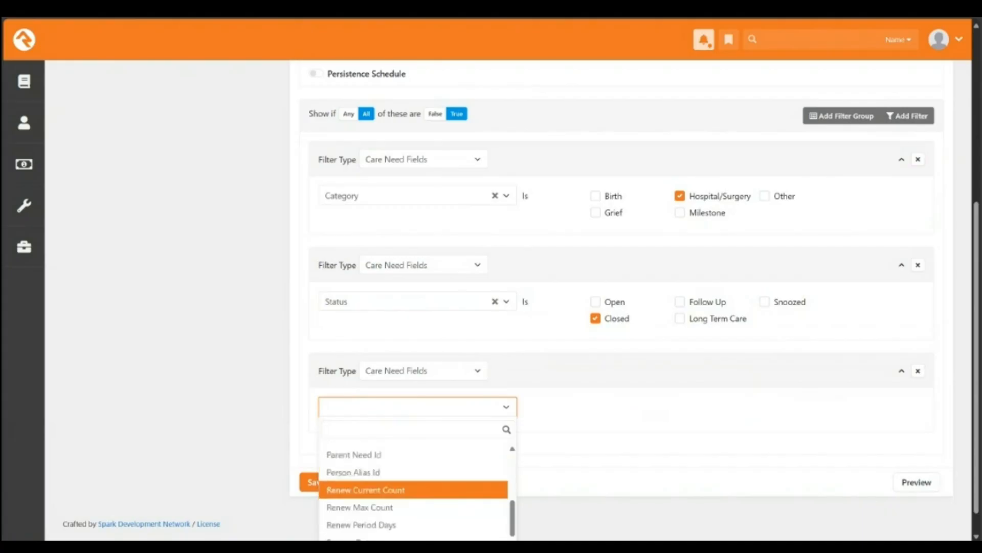
pyautogui.scroll(3, 414, 476)
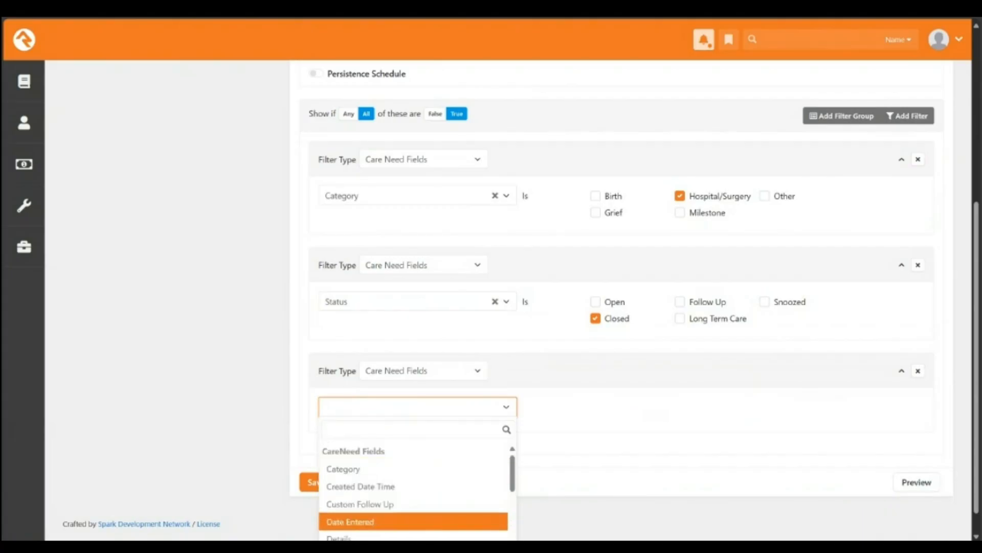
pyautogui.click(414, 521)
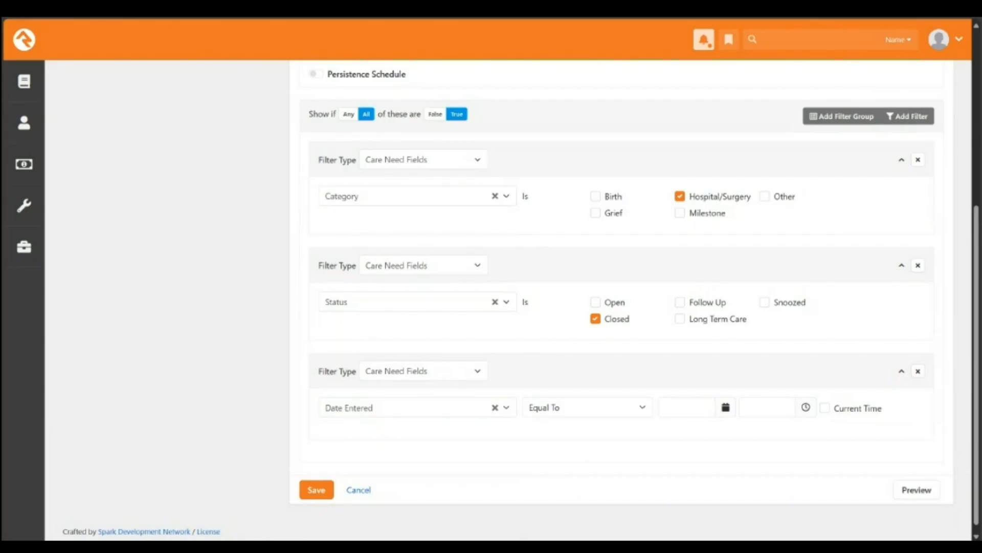
pyautogui.click(588, 407)
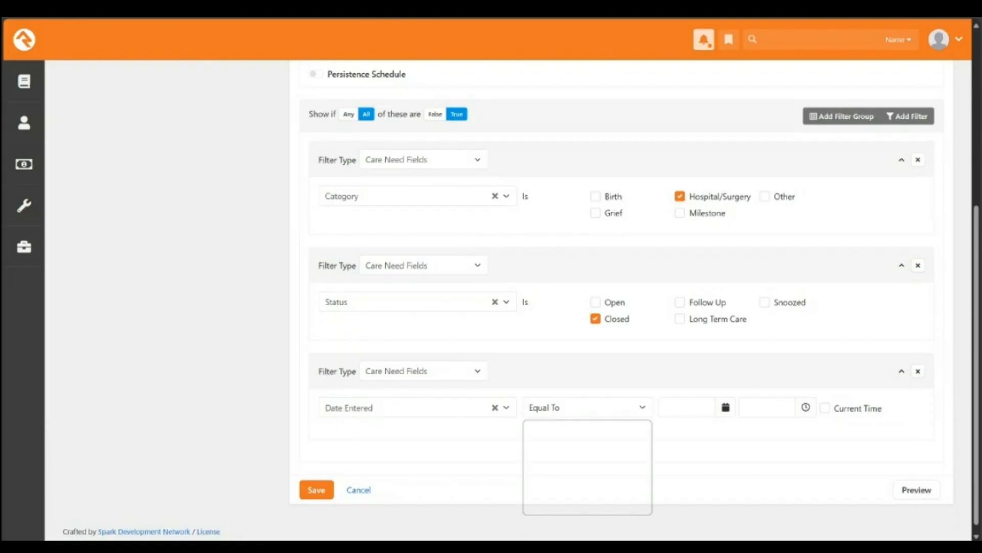
pyautogui.click(587, 509)
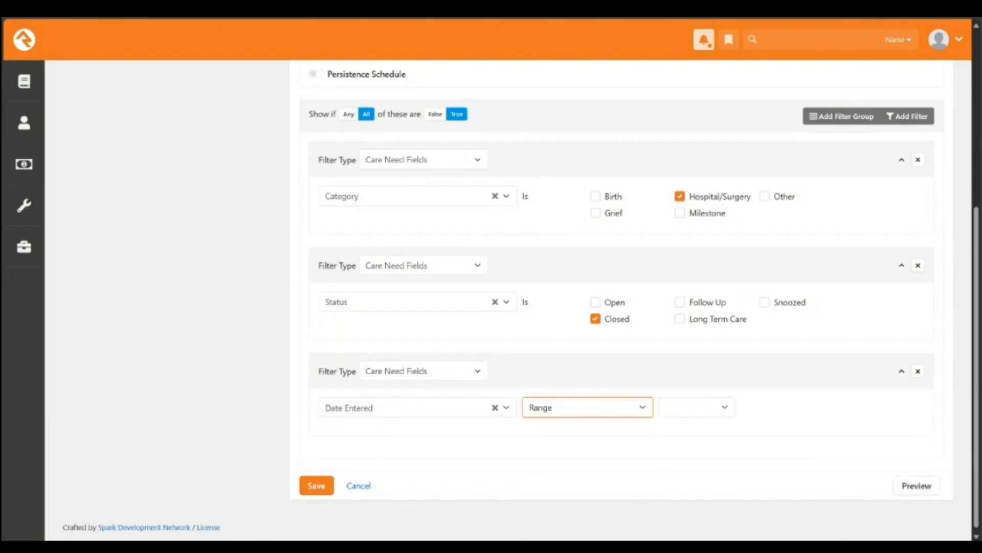
pyautogui.click(697, 407)
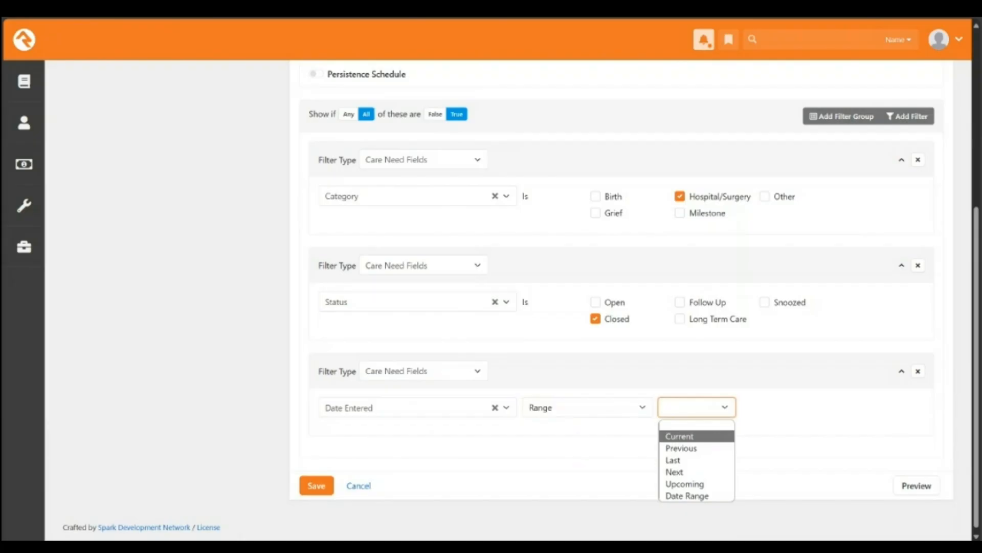
pyautogui.click(681, 437)
pyautogui.click(778, 408)
pyautogui.click(757, 473)
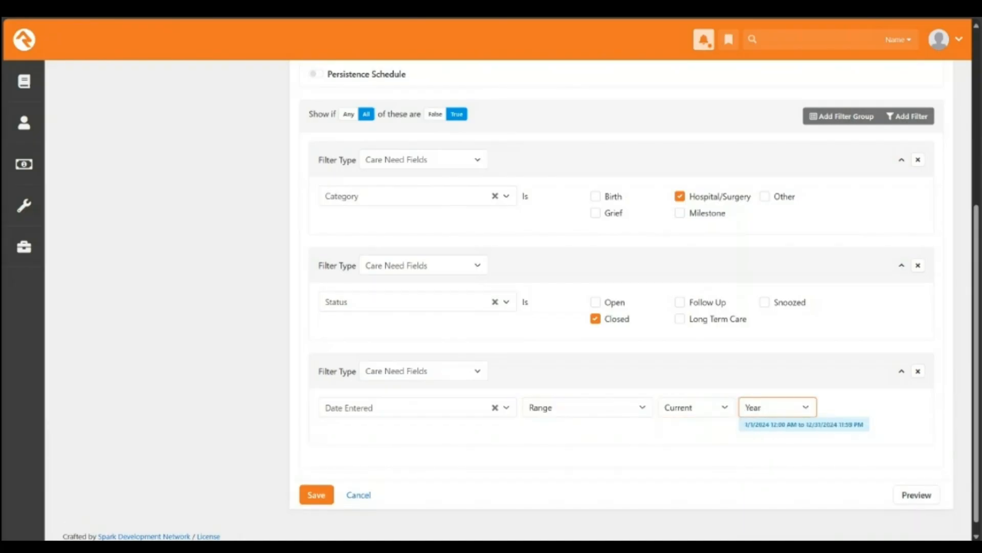
pyautogui.click(316, 494)
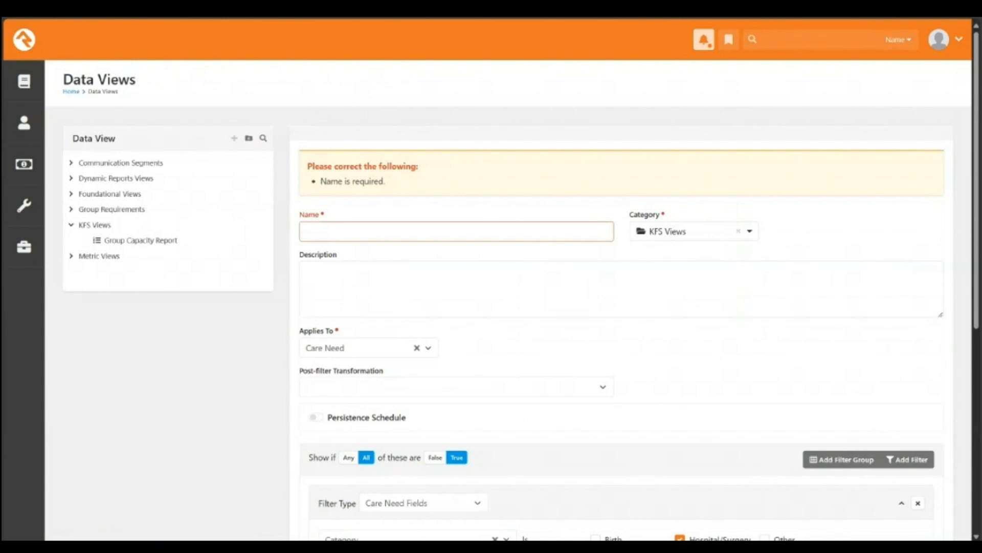
# Step: Enter the view name 'Care needs with Hospital/Surgery for the Current Year'
pyautogui.click(456, 232)
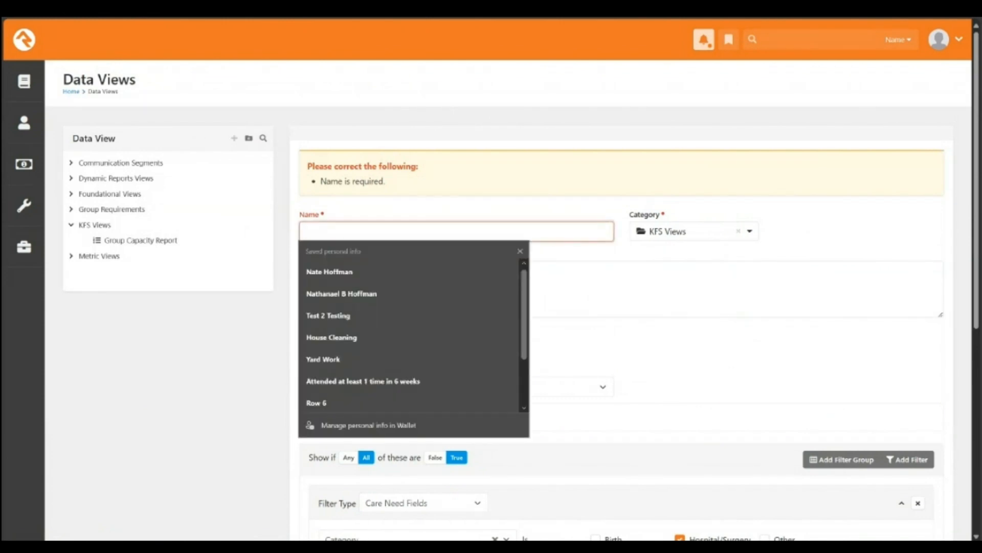
pyautogui.write('Care need')
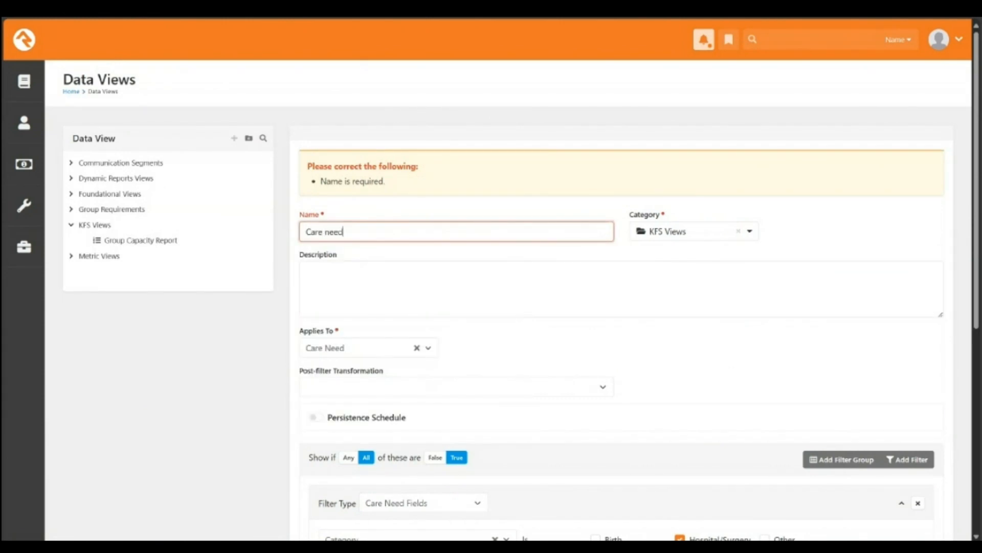
pyautogui.write('s with Hospital/Surgery for the')
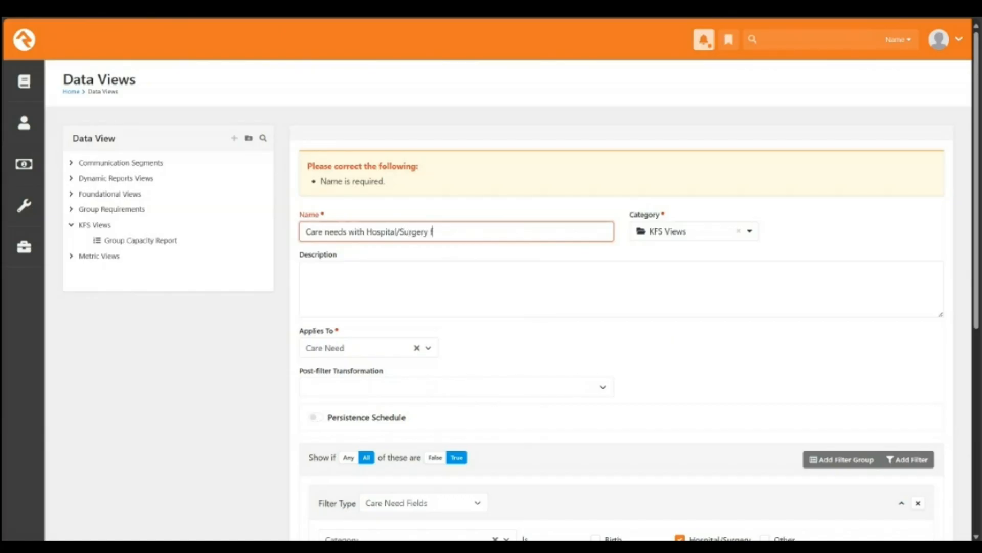
pyautogui.write(' Current Year')
pyautogui.hotkey('ctrl', 'a')
pyautogui.hotkey('ctrl', 'c')
# Step: Set the Description to the same name followed by 'closed', then save the data view
pyautogui.press('Tab')
pyautogui.hotkey('ctrl', 'v')
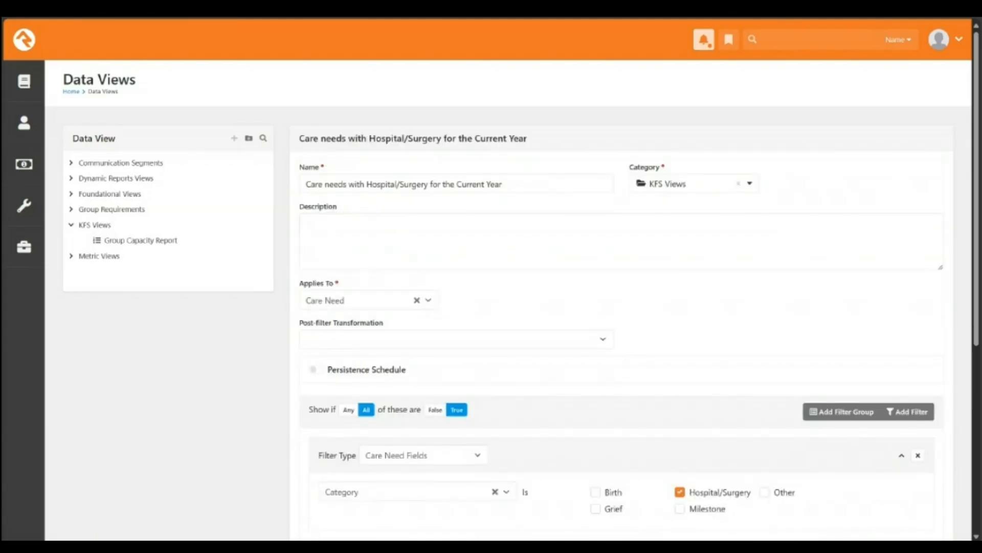
pyautogui.press('Tab')
pyautogui.hotkey('ctrl', 'v')
pyautogui.write('closed')
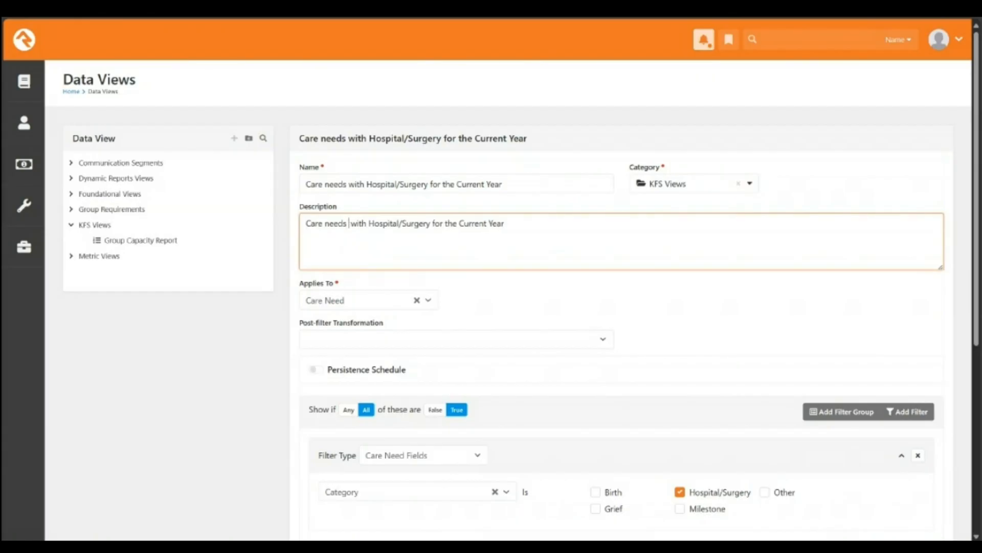
pyautogui.scroll(-6, 316, 481)
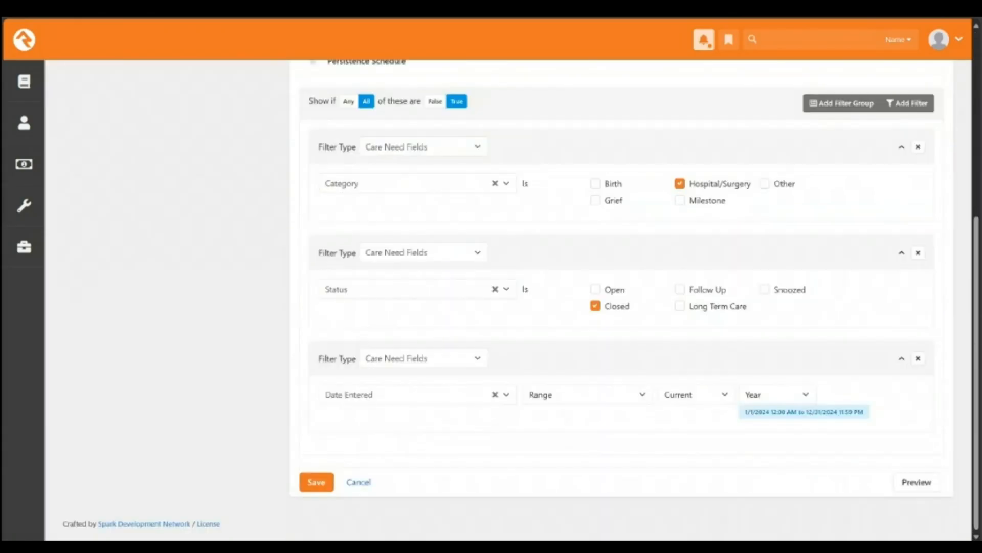
pyautogui.click(316, 481)
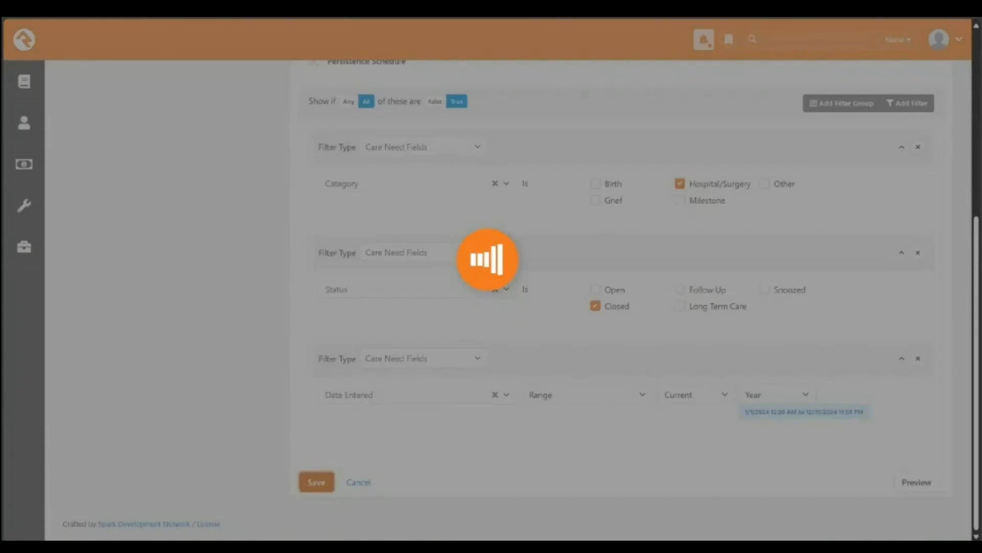